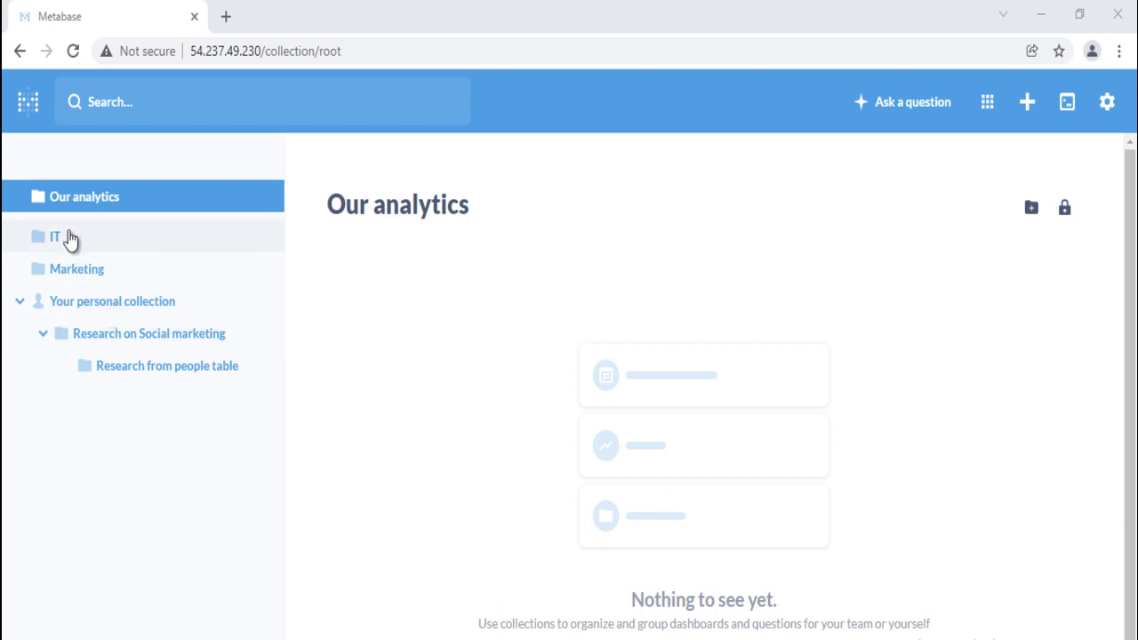
Browse the Marketing, personal and Research on Social marketing collections, ending on Marketing
click(73, 268)
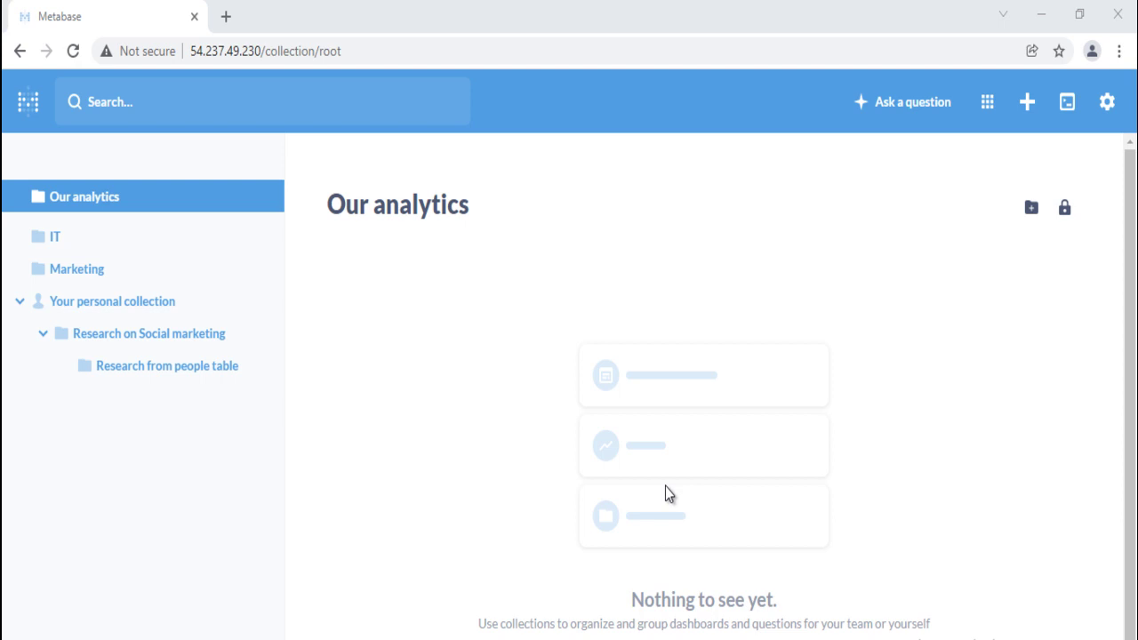
click(76, 269)
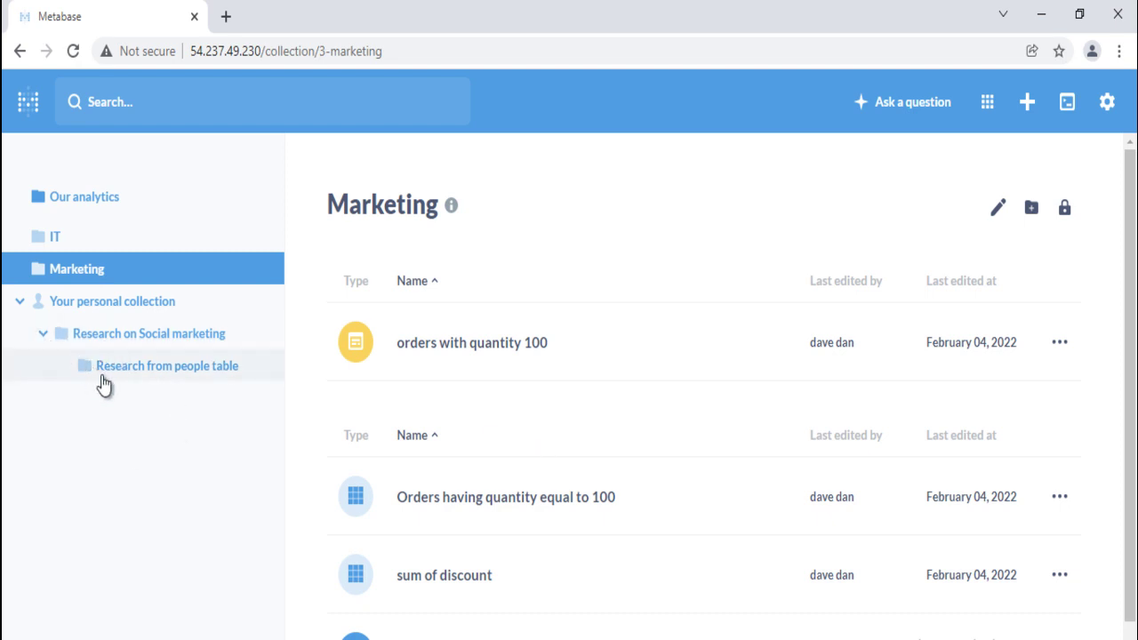
click(43, 336)
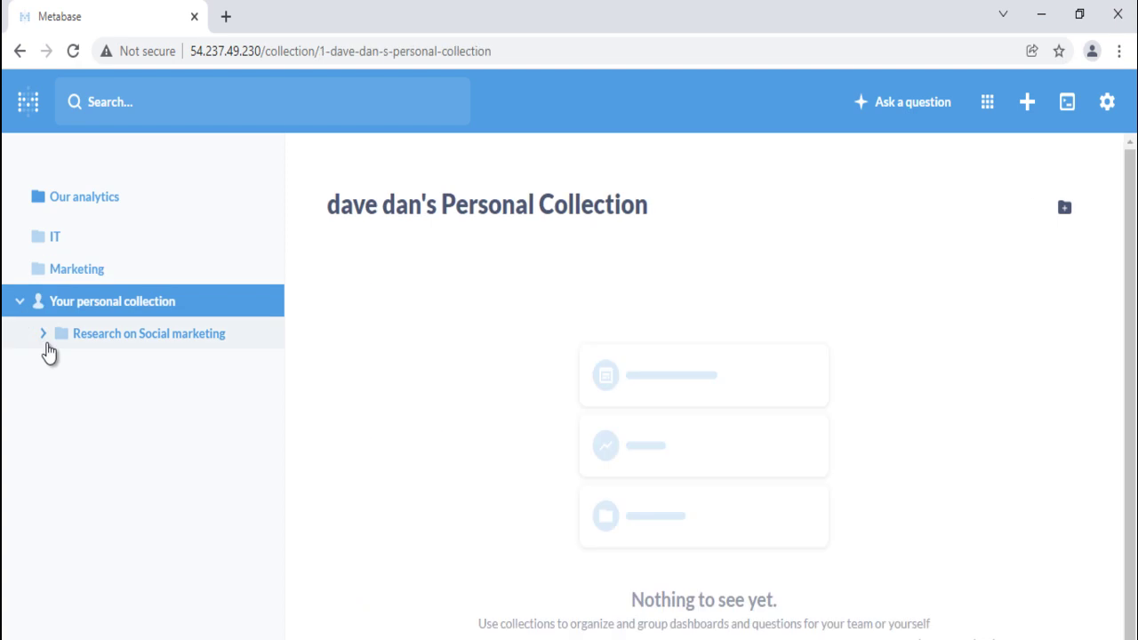
click(45, 337)
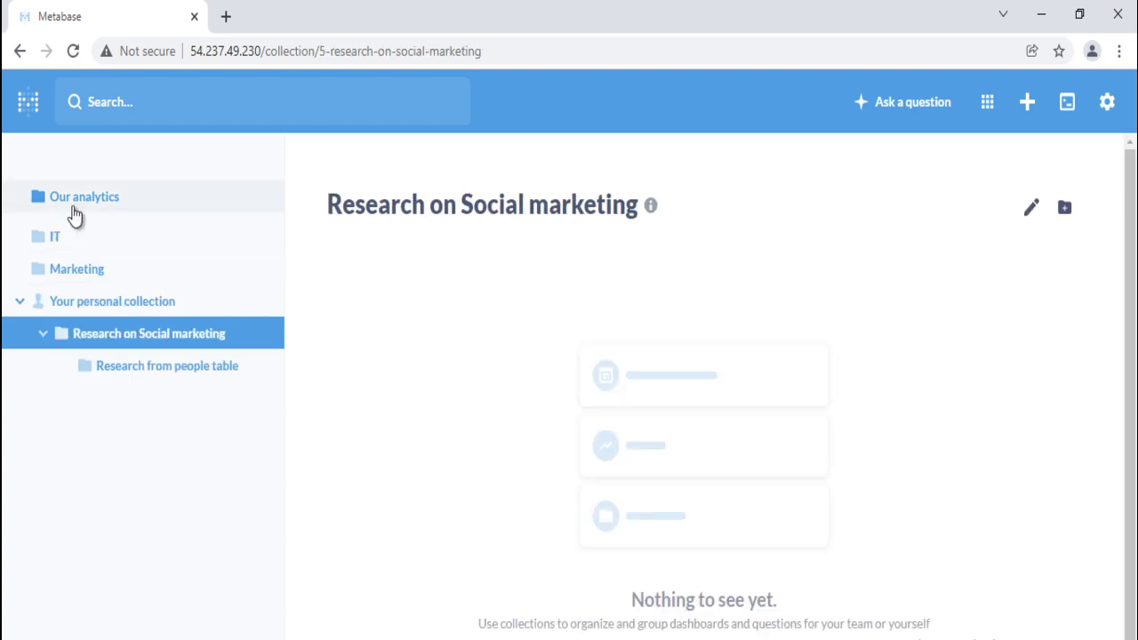
click(76, 268)
Scroll through the Marketing collection and bring up its permissions
scroll(537, 456, down, 1)
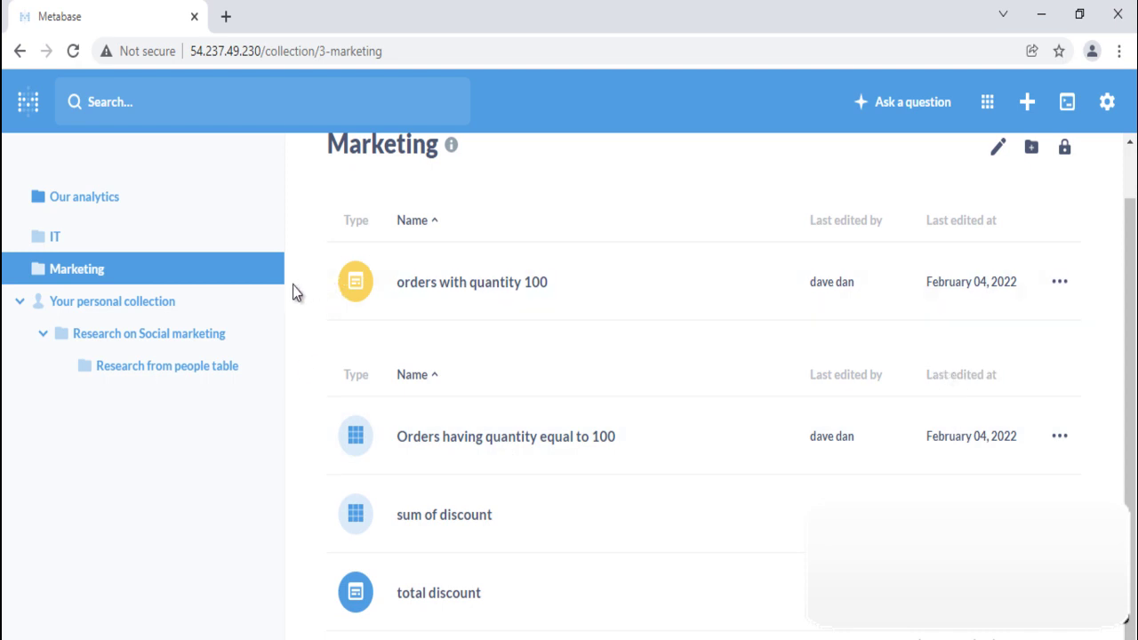
scroll(1064, 210, up, 1)
click(1064, 210)
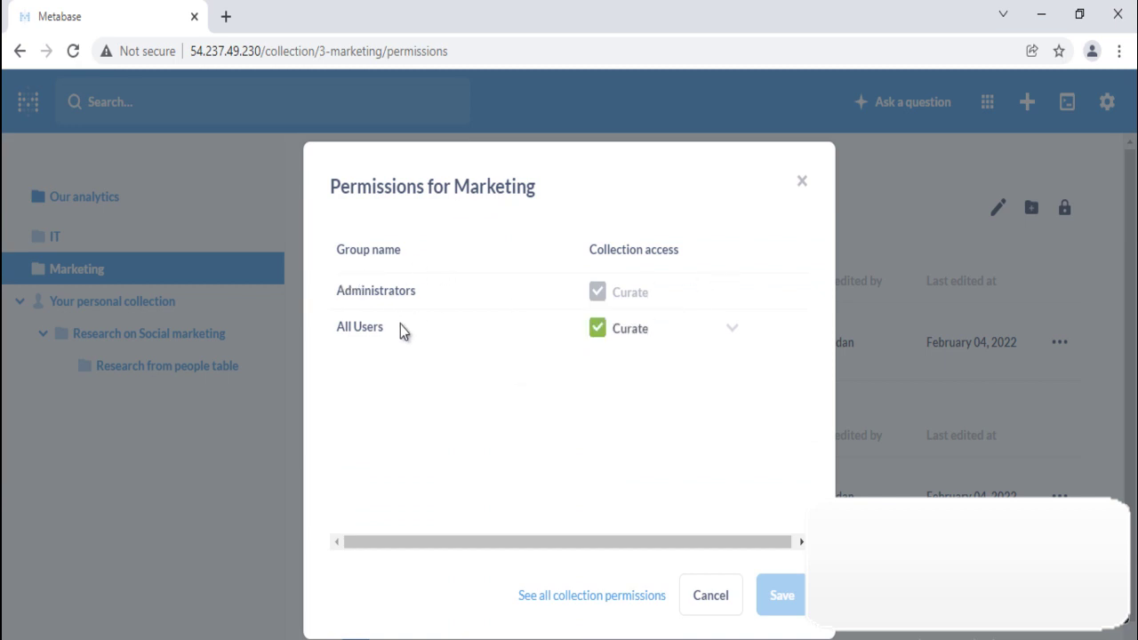
Change All Users' Marketing access from Curate to View, then view all collection permissions
click(639, 341)
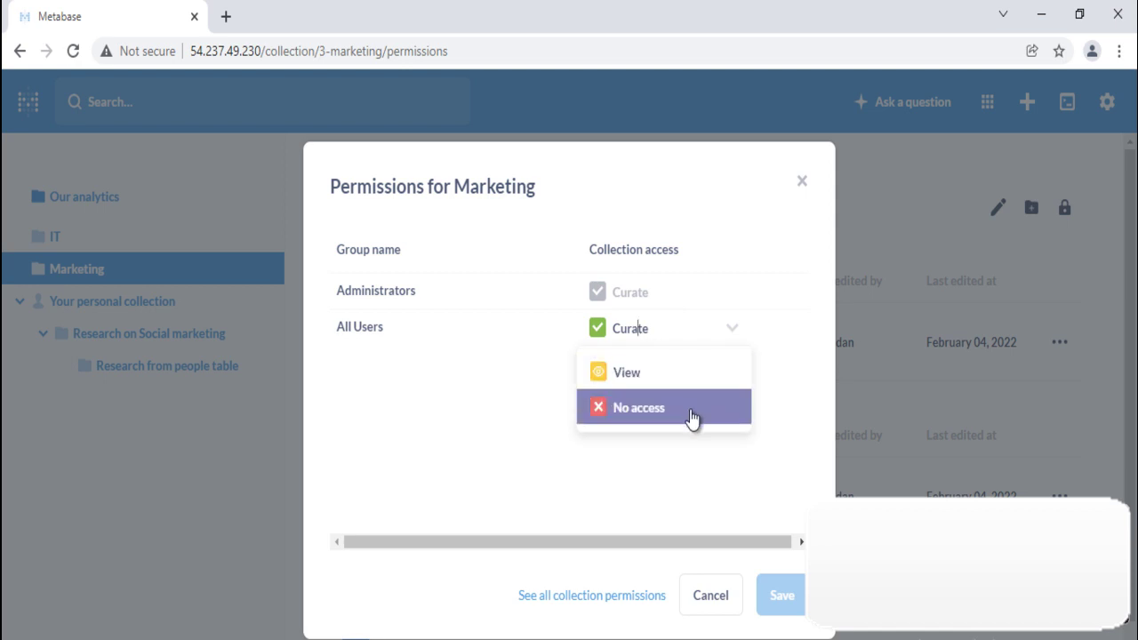
click(633, 371)
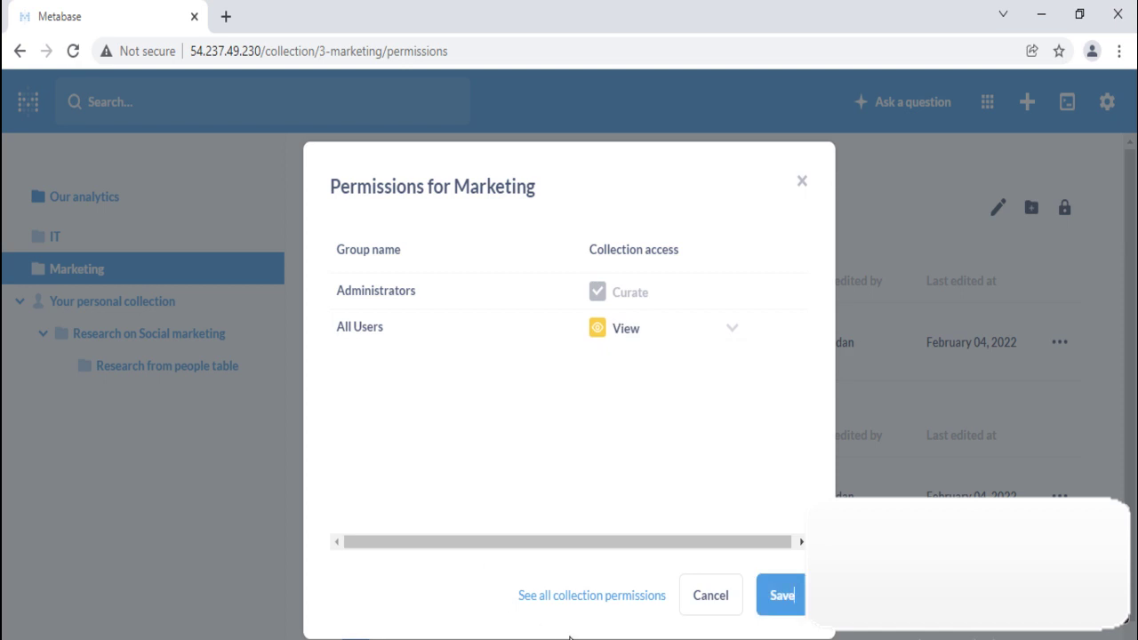
click(592, 596)
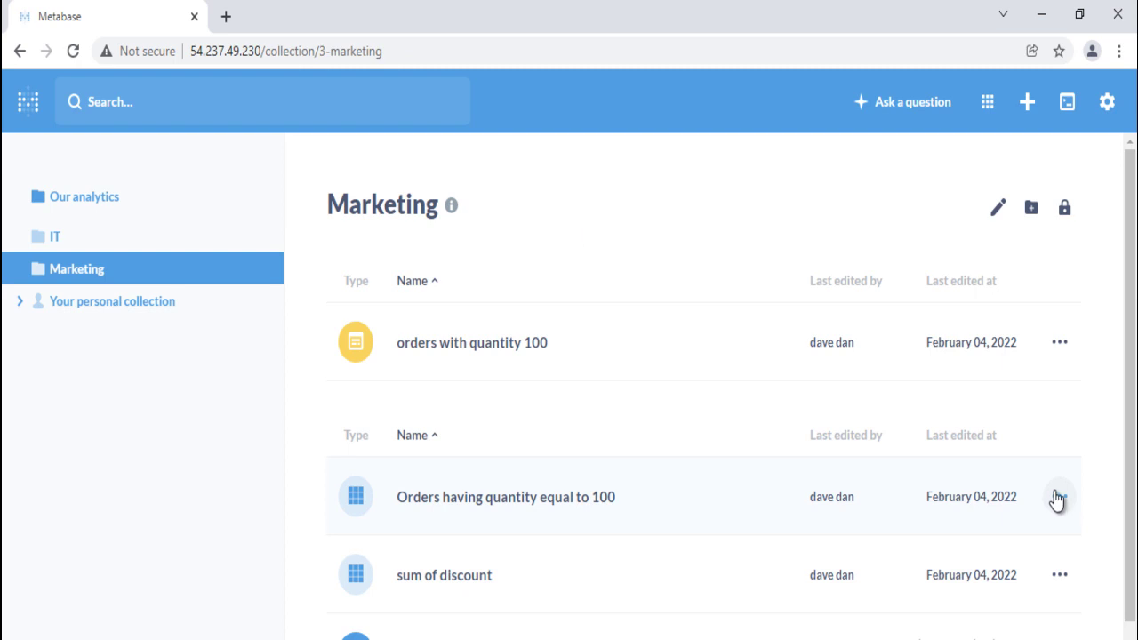
Pin Orders having quantity equal to 100 to the top of Marketing
drag(508, 507, 492, 317)
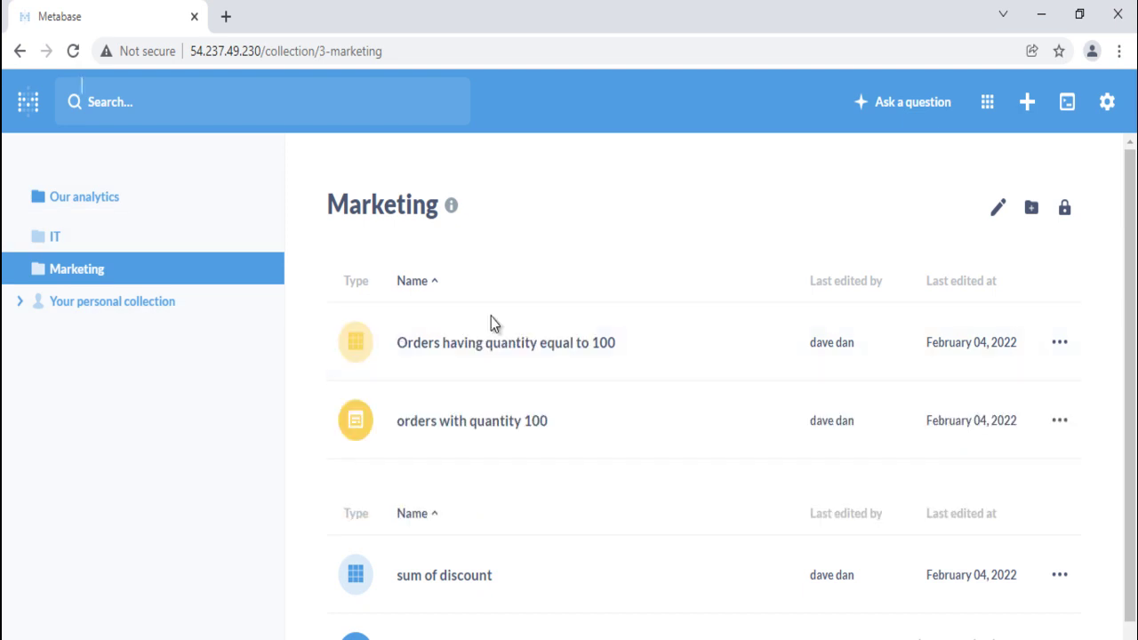
click(1060, 504)
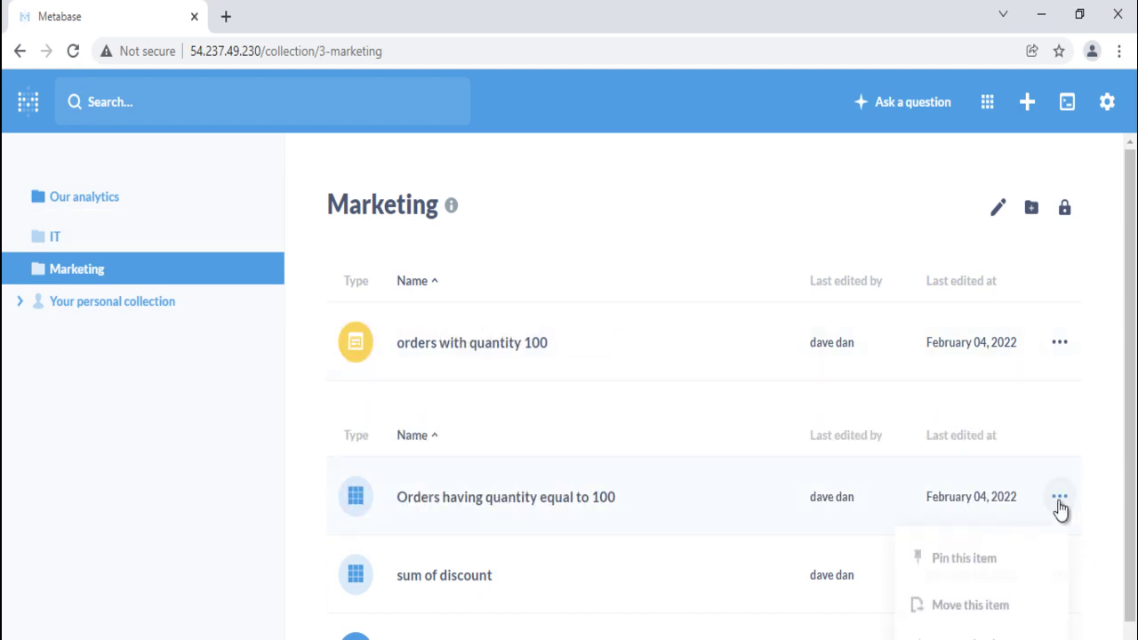
click(965, 562)
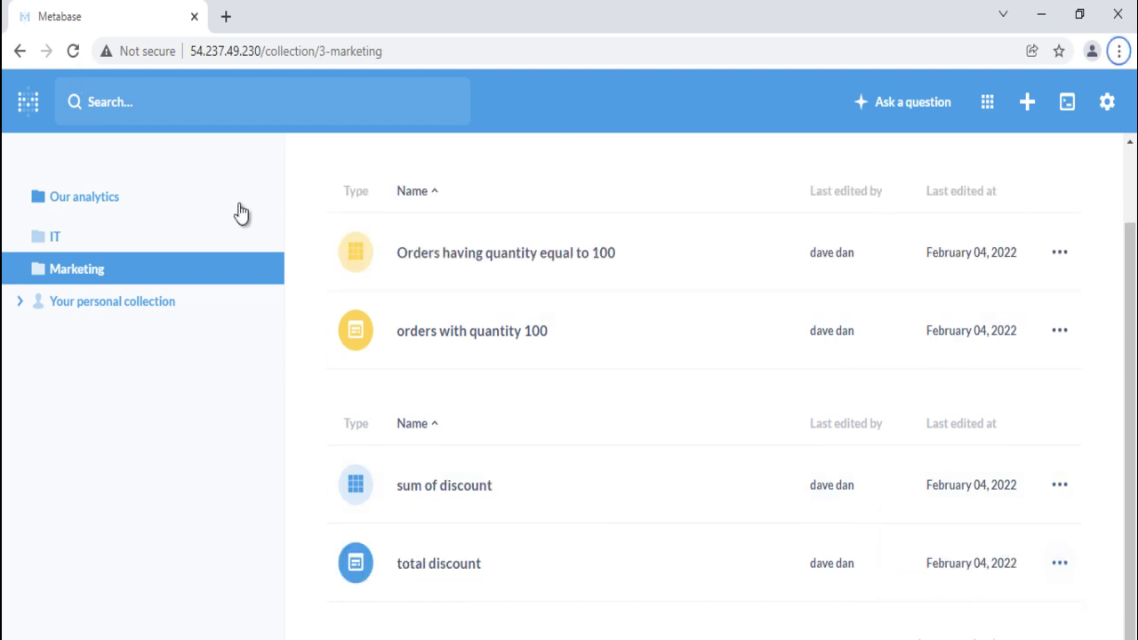
Select sum of discount and total discount, and archive total discount
click(359, 495)
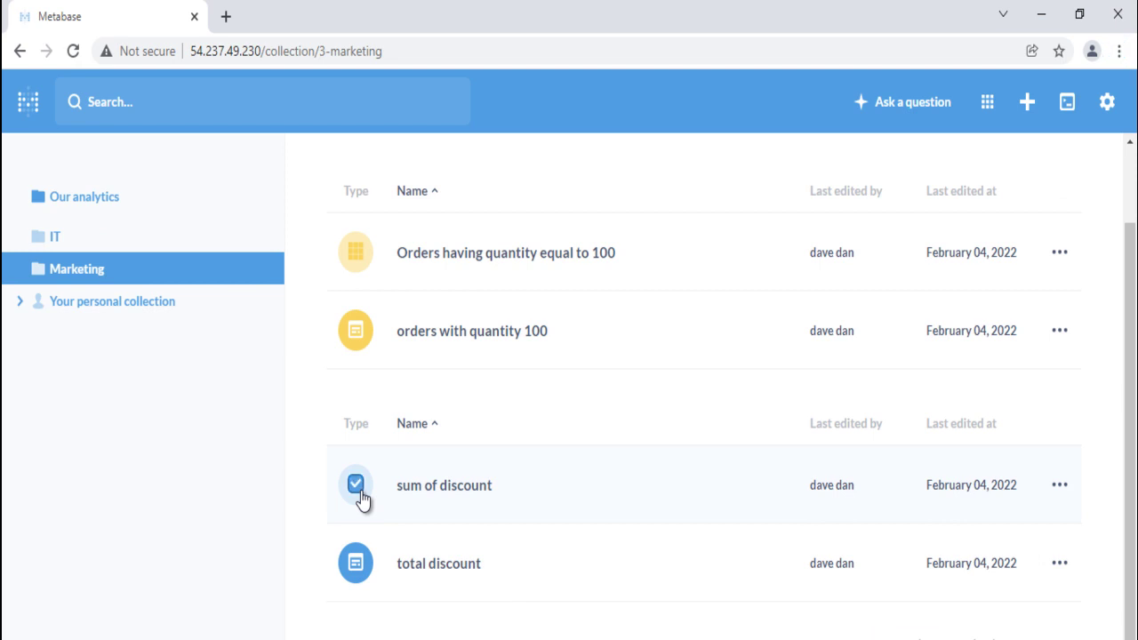
click(361, 573)
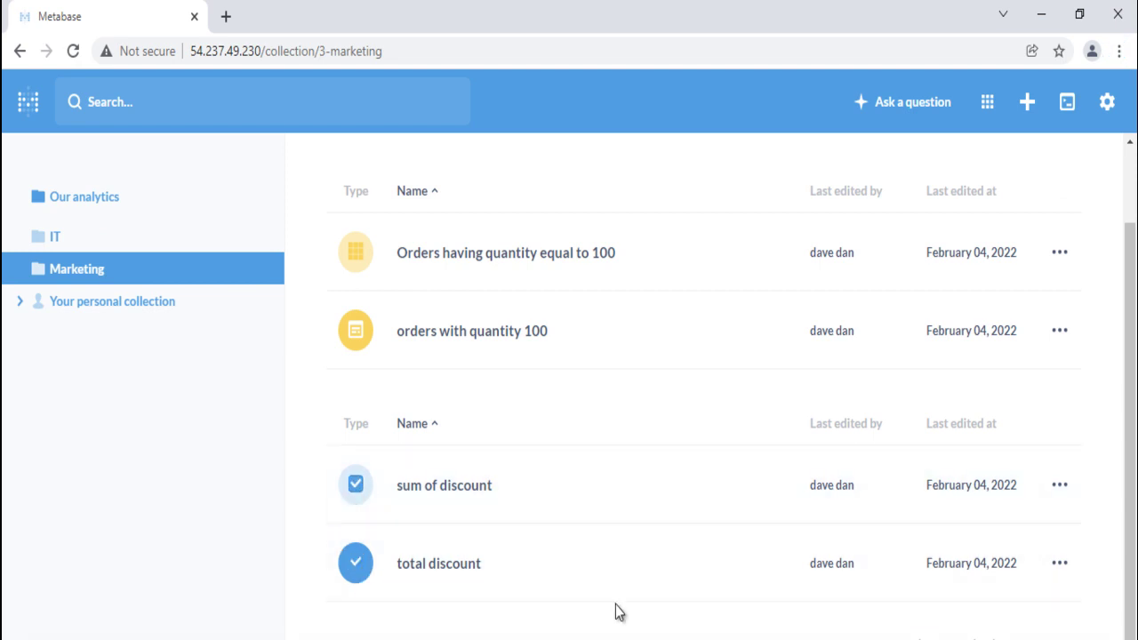
click(1062, 573)
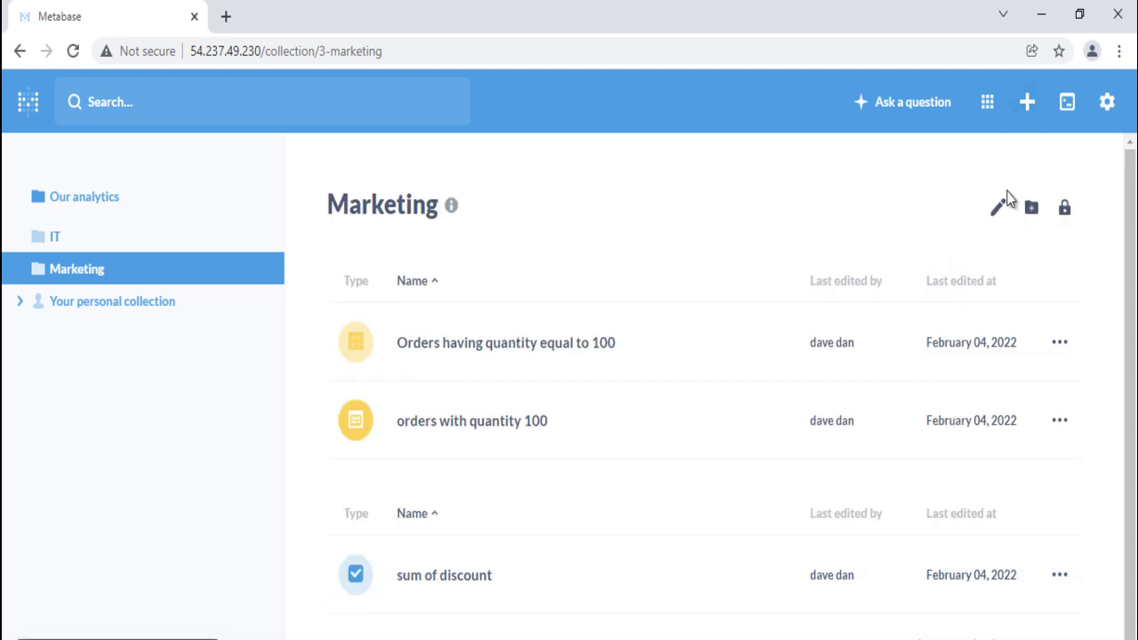
click(997, 213)
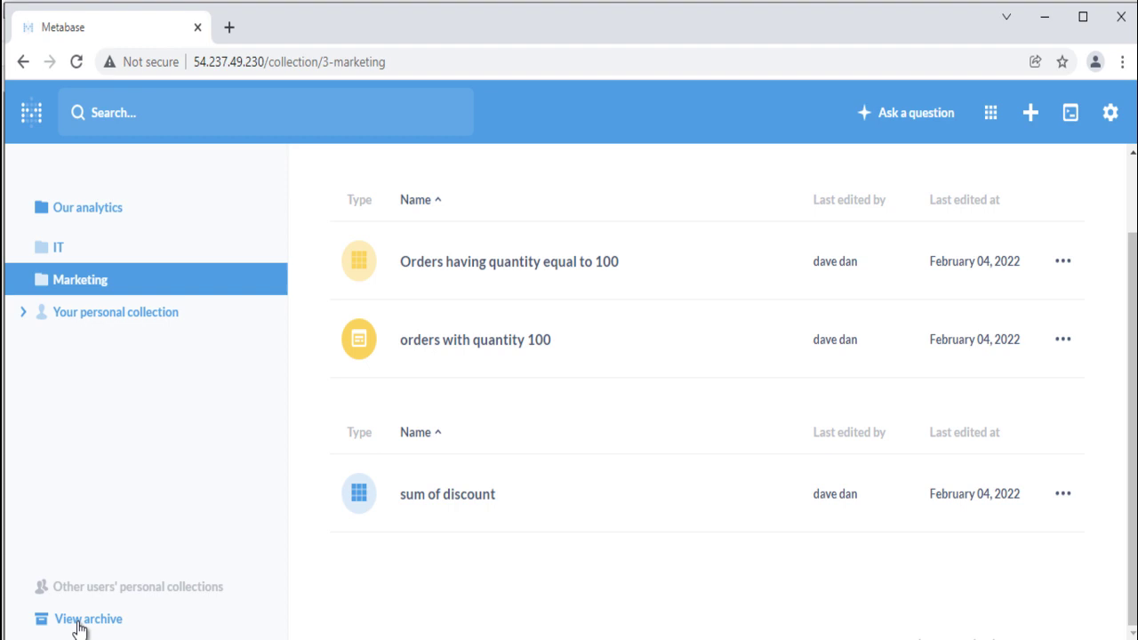
Unarchive the total discount question from the Archive page
click(78, 619)
mouse_move(137, 253)
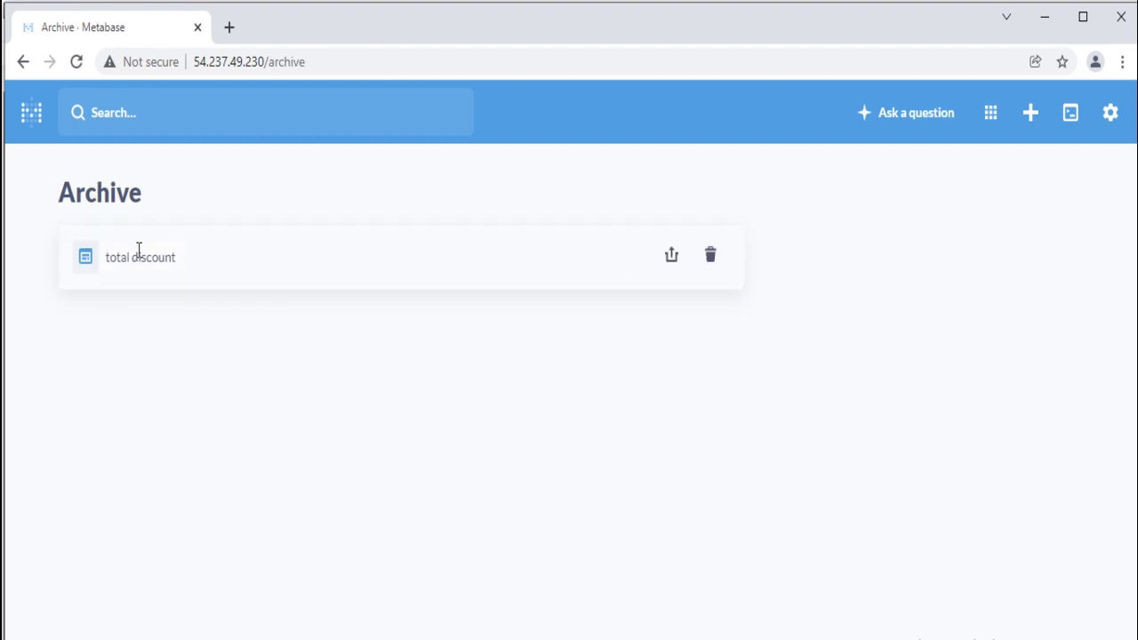
click(670, 258)
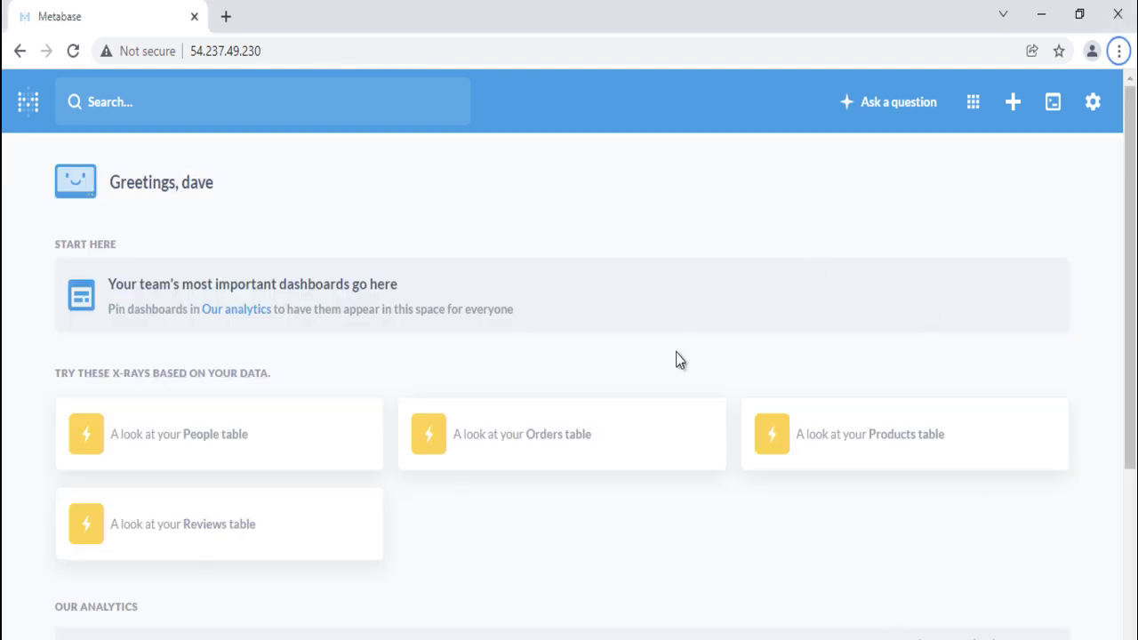
Create 'demo dashboard', described 'creating dashboard from scratch', in the IT collection
click(1013, 107)
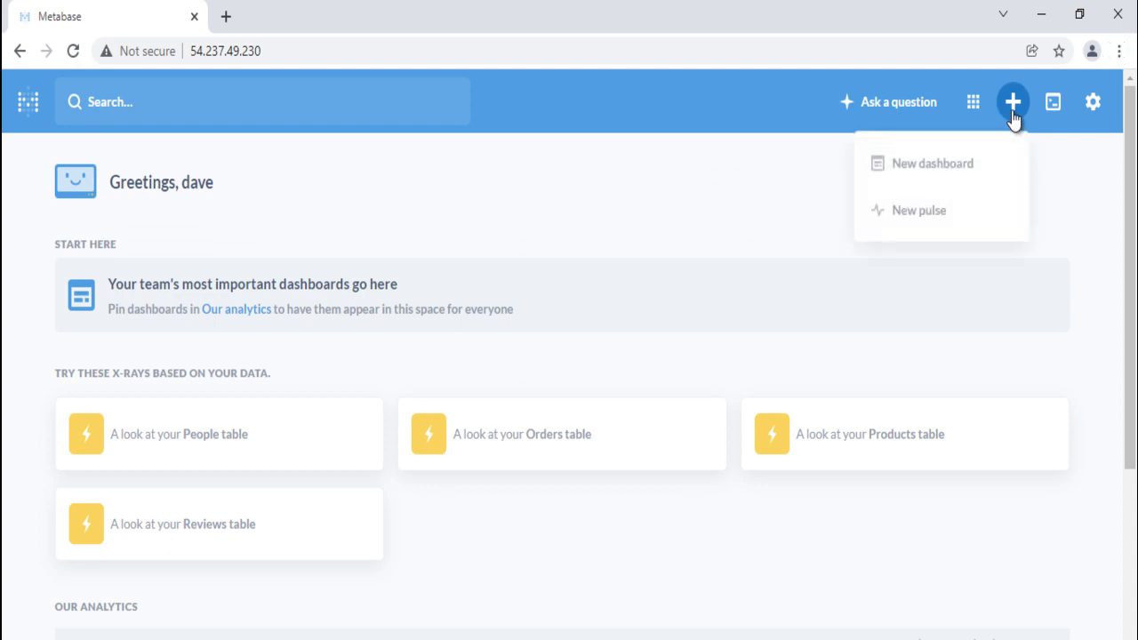
click(953, 169)
text(demo dashboard)
click(422, 396)
text(creating dashboard from scratch)
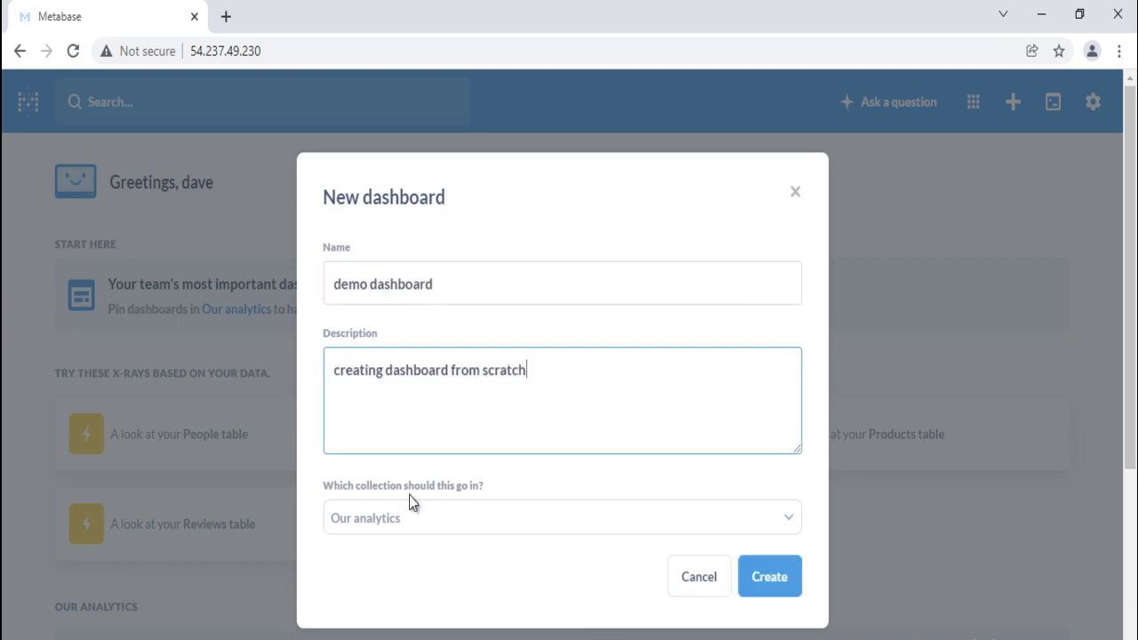
click(432, 524)
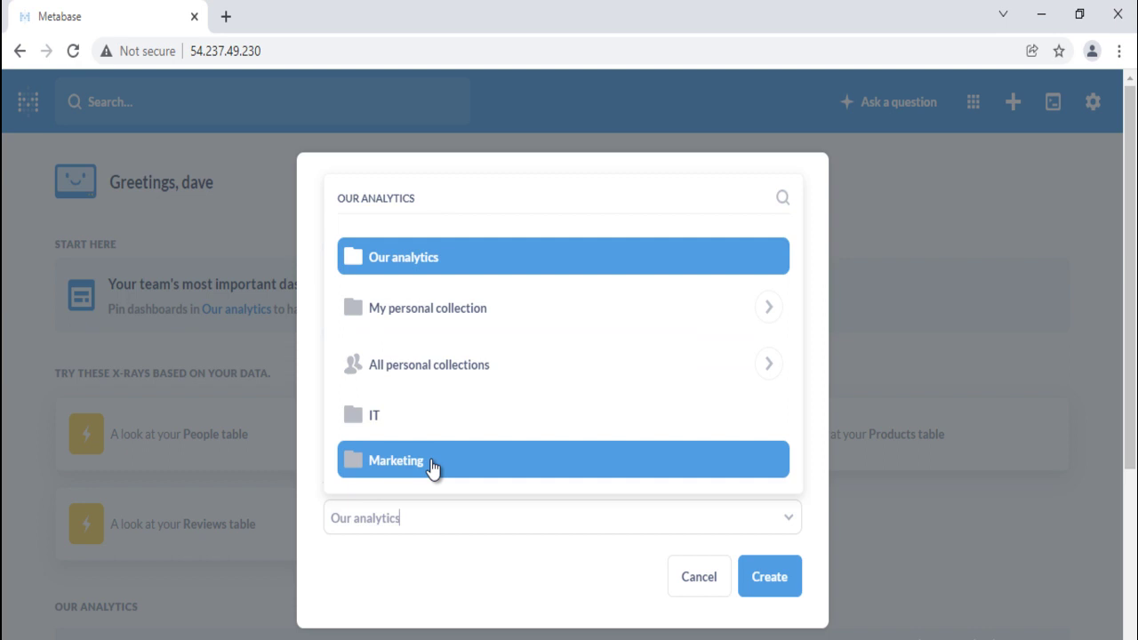
click(402, 416)
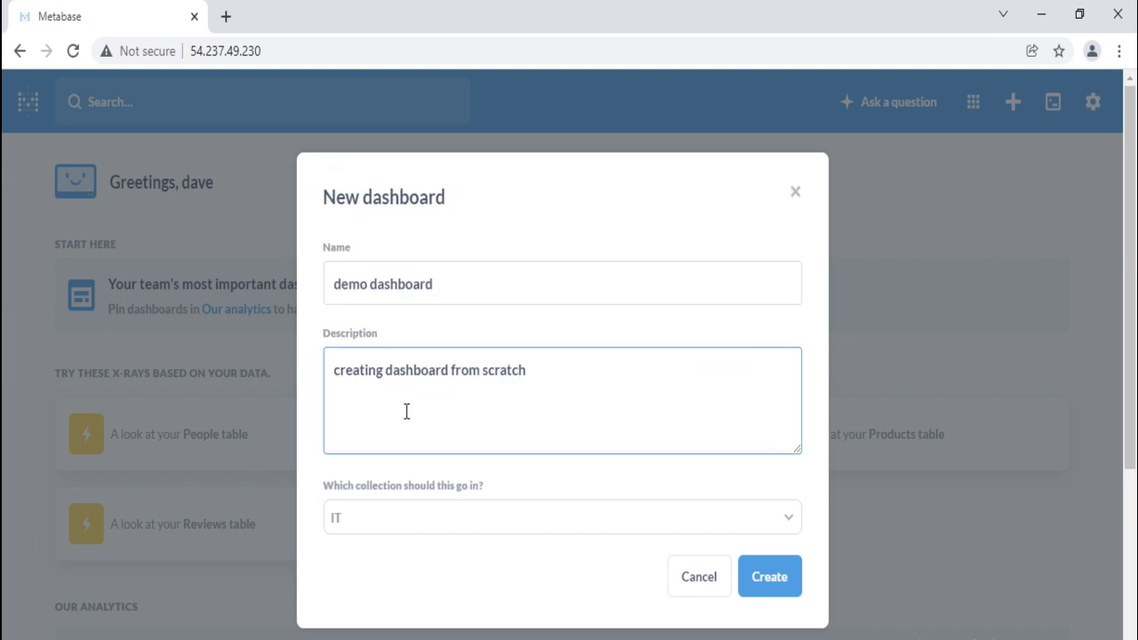
click(777, 581)
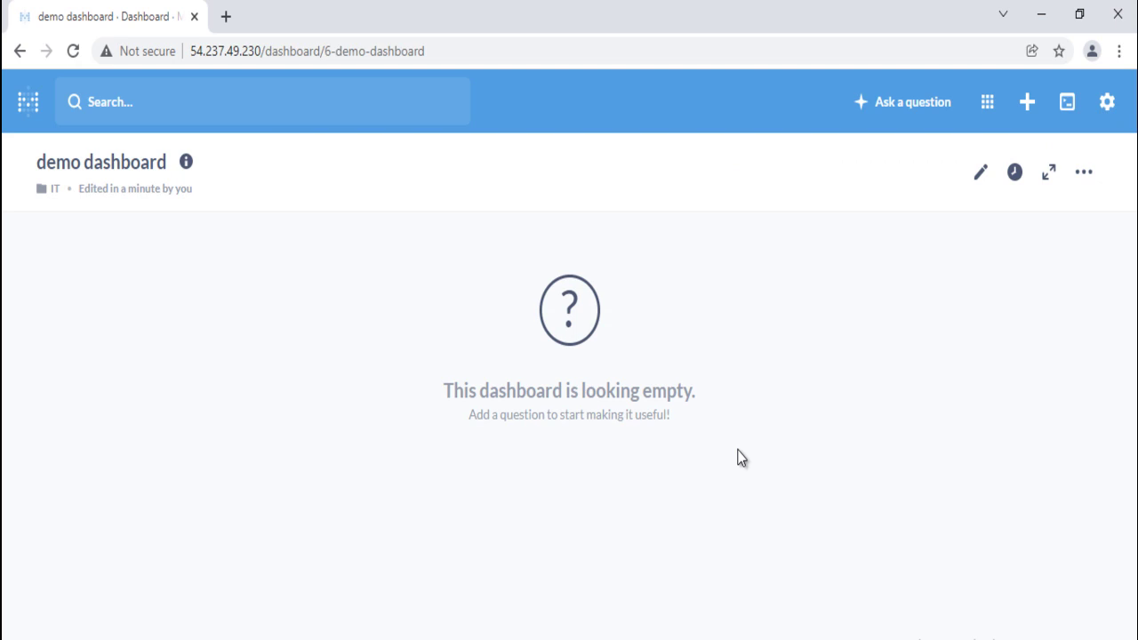
Edit demo dashboard and add the Sum of Total from products table question
click(981, 175)
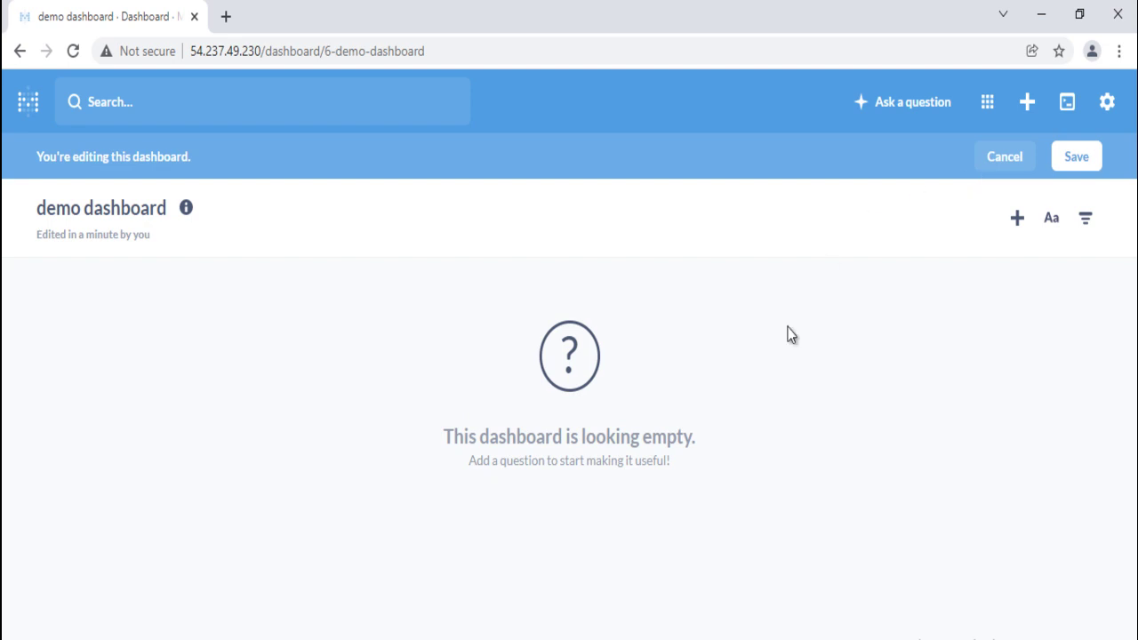
click(1016, 224)
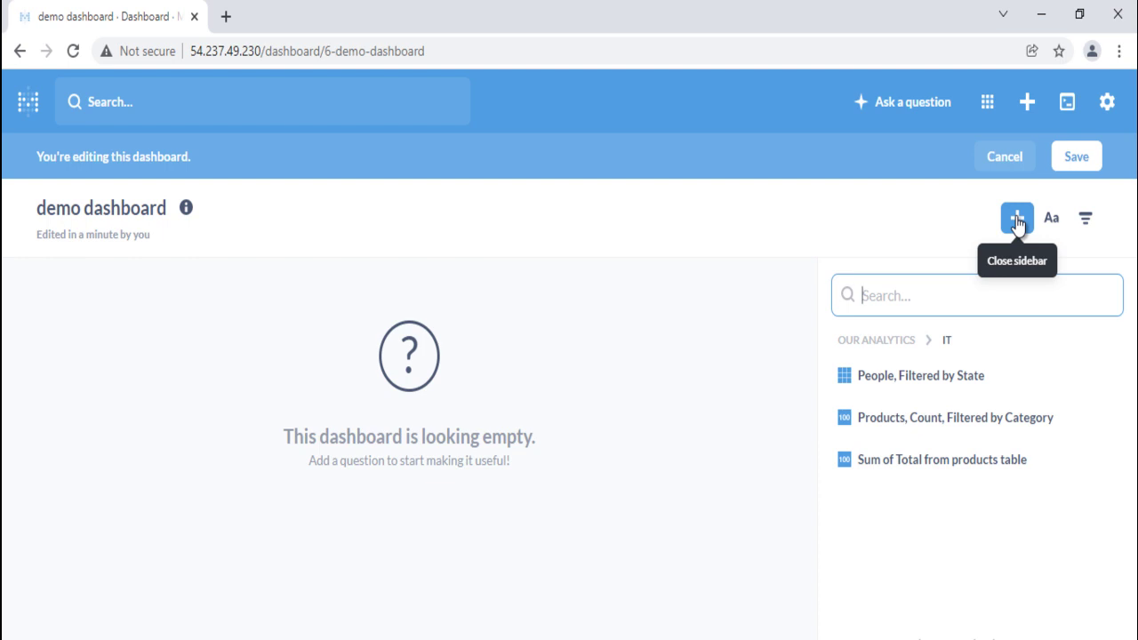
click(929, 474)
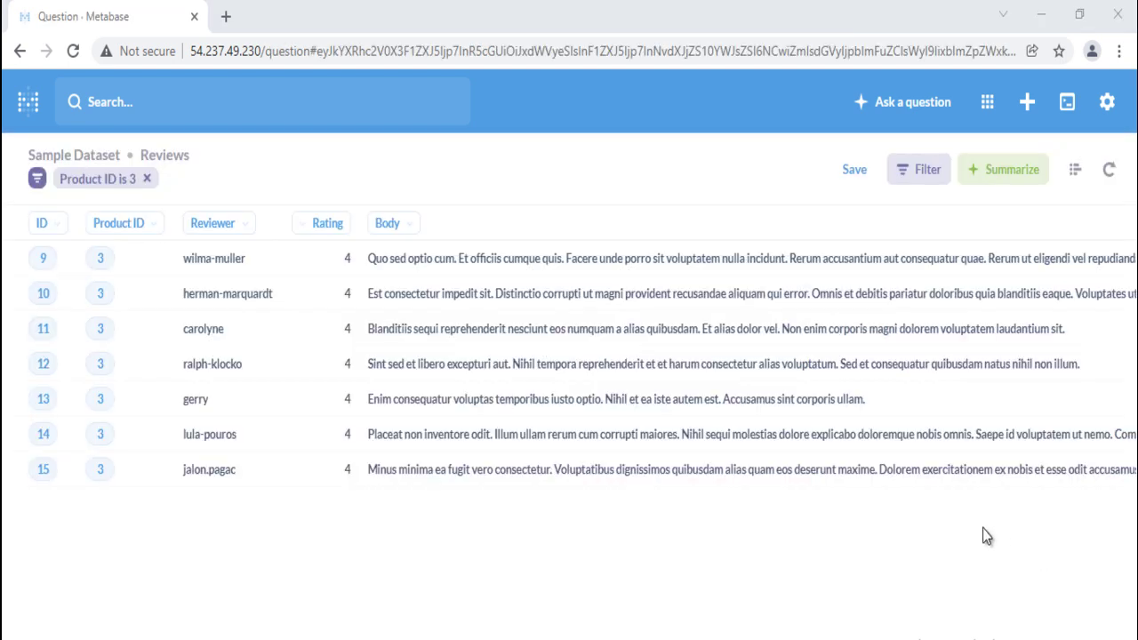
Save the Product ID 3 Reviews question as 'Reviews, Filtered by Product'
click(853, 166)
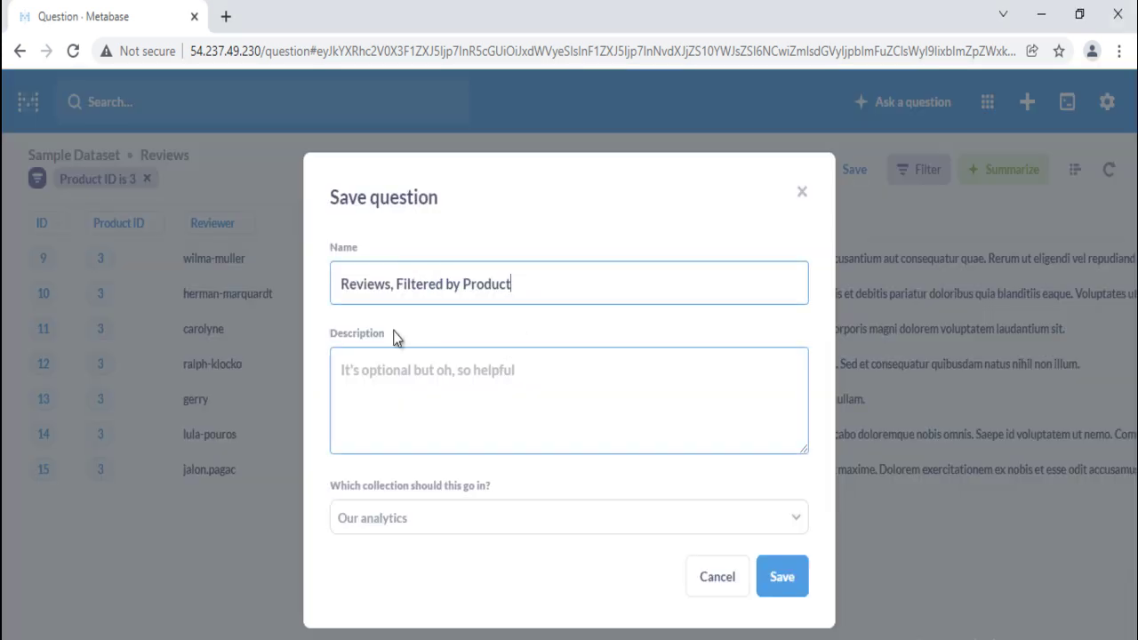
click(795, 562)
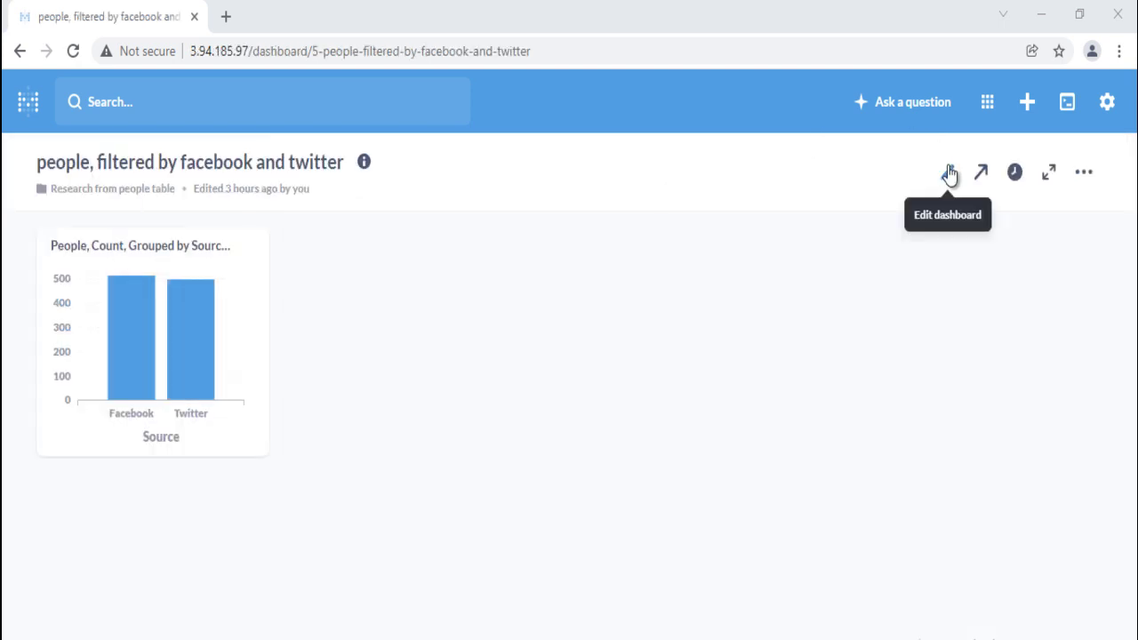
Add a text card to the facebook and twitter dashboard and review its alignment options
click(949, 172)
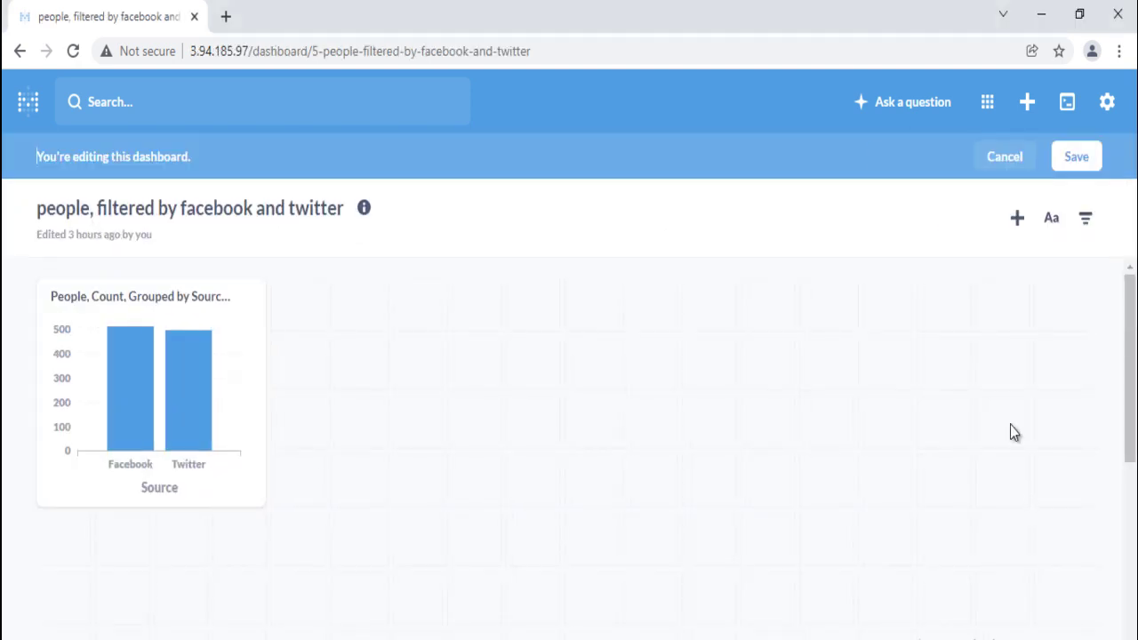
click(1045, 225)
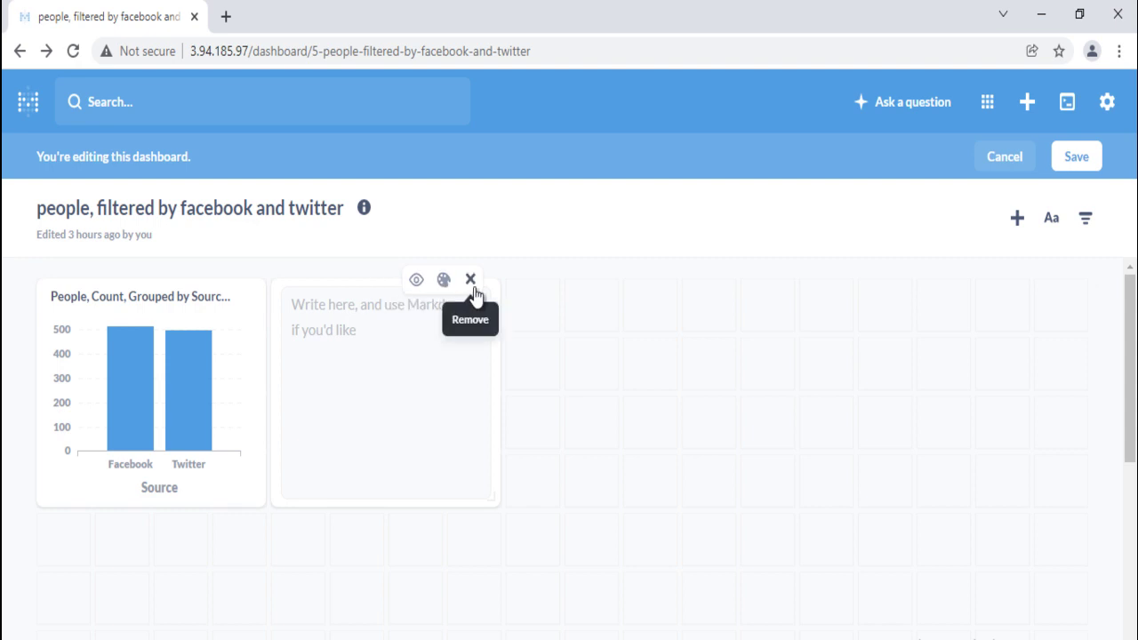
click(444, 281)
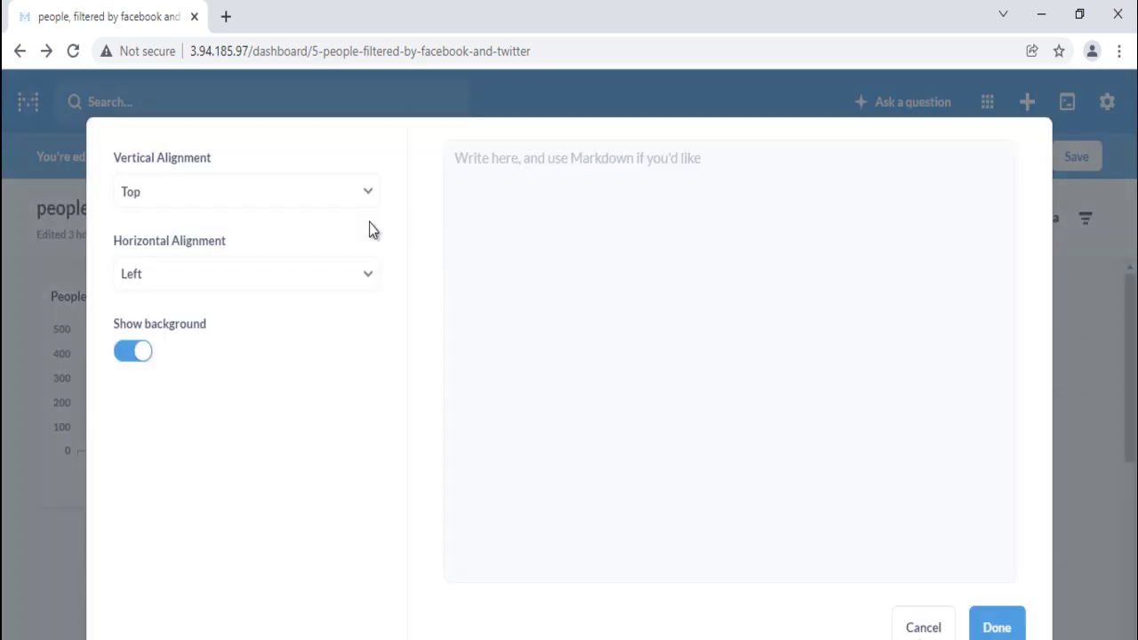
click(338, 203)
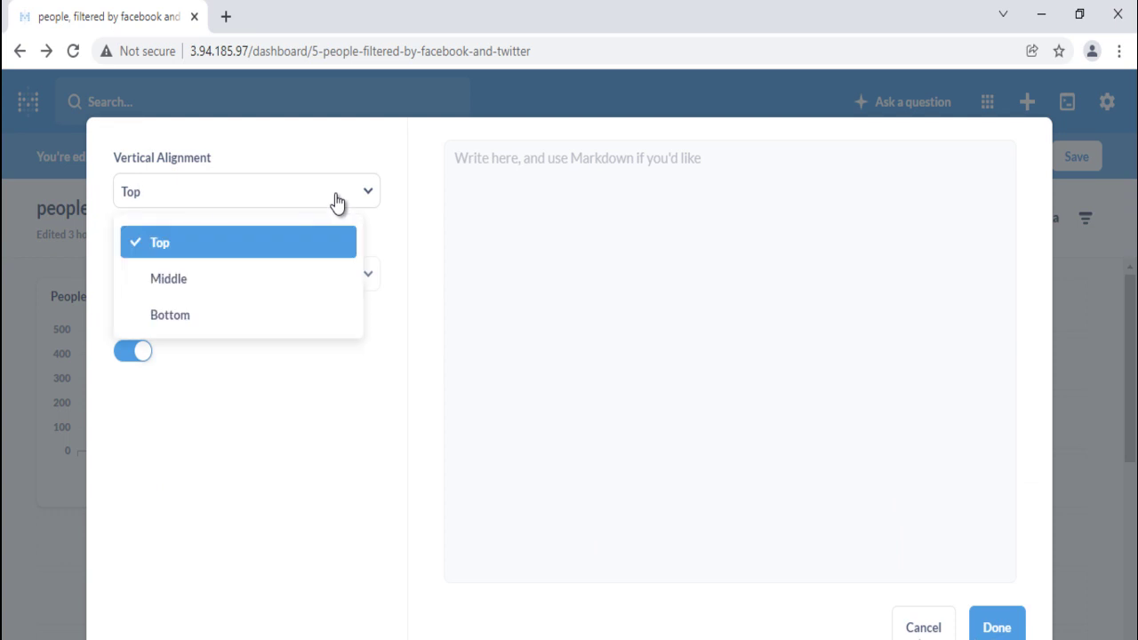
click(371, 290)
Paste the Markdown headings, text and rose image link into the card and preview it
click(526, 257)
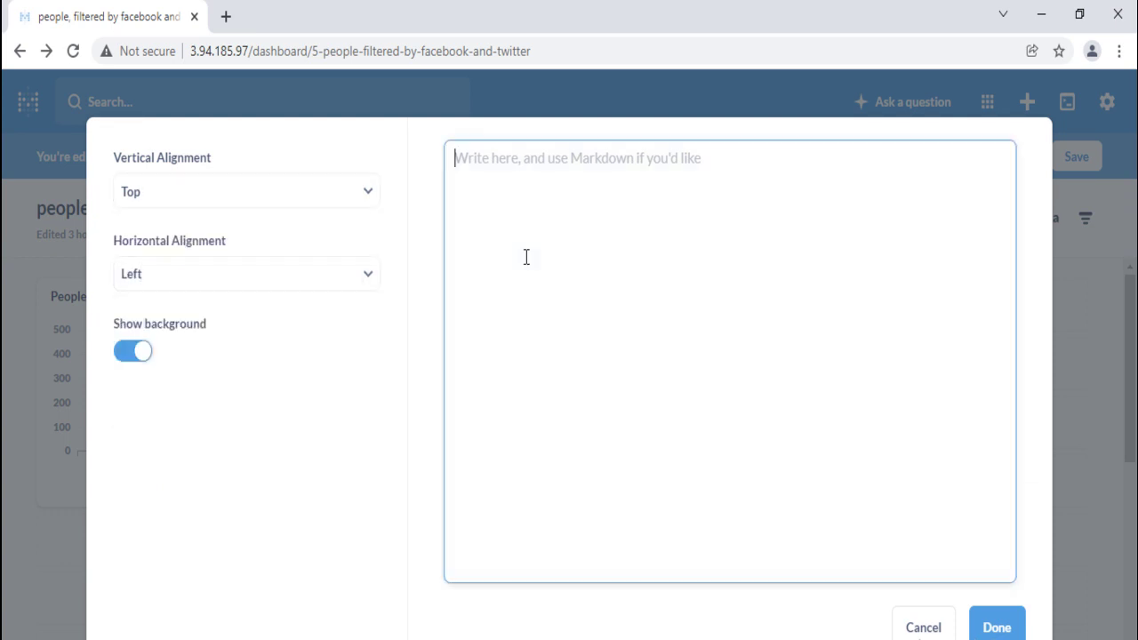
text(#text cards ##are great  you can add images here ![nice](https://cdn.pixabay.com/photo/2013/07/21/13/00/rose-165819__340.jpg))
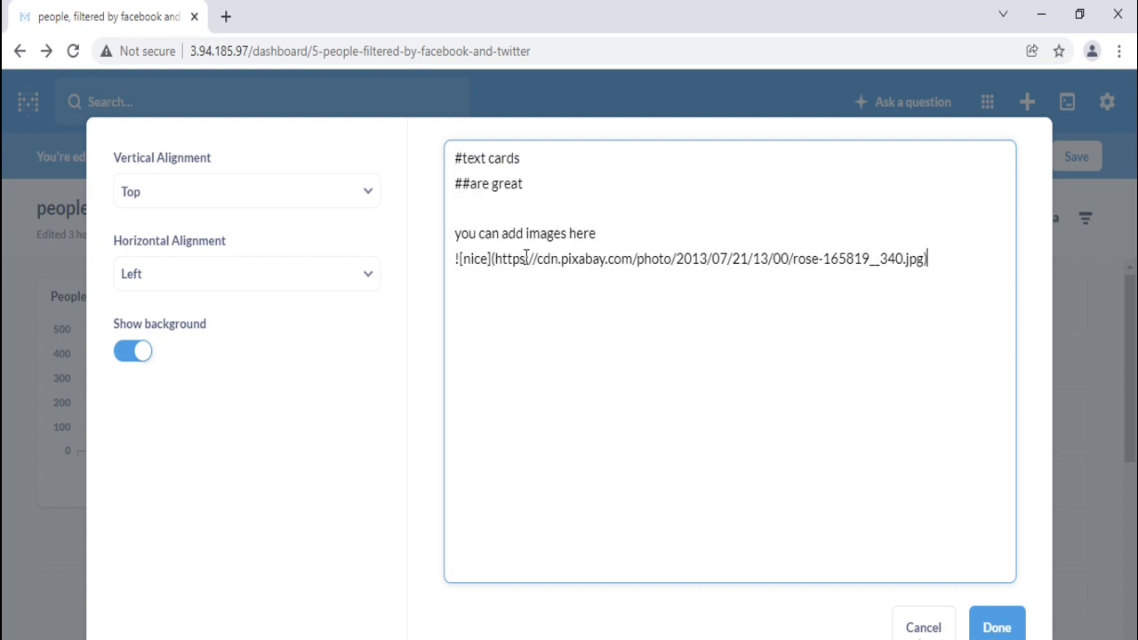
click(996, 628)
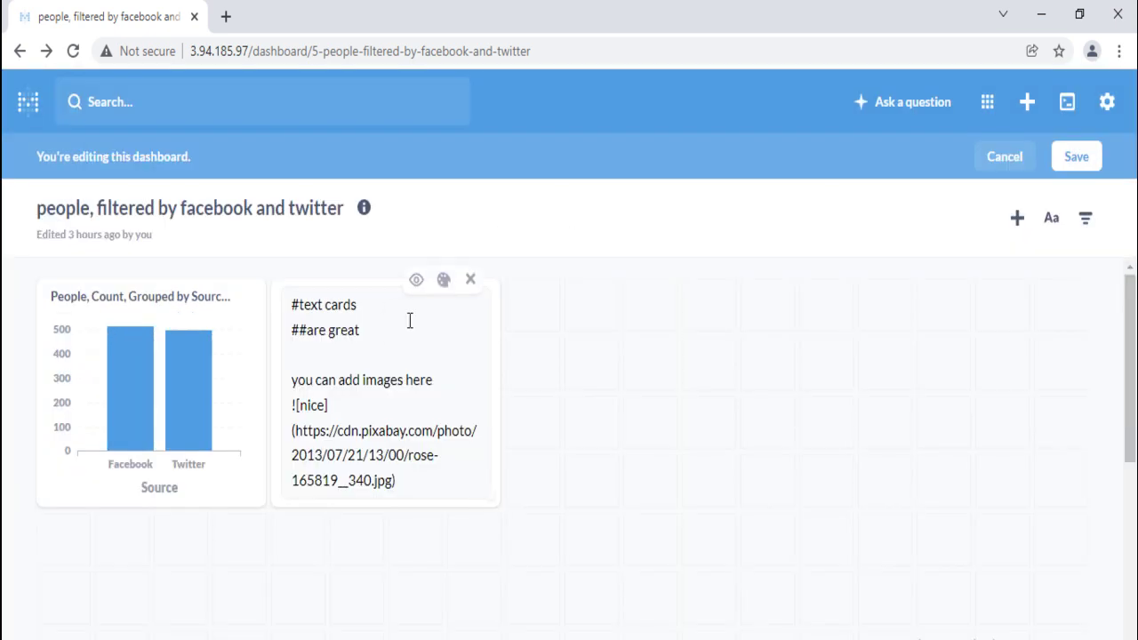
click(416, 280)
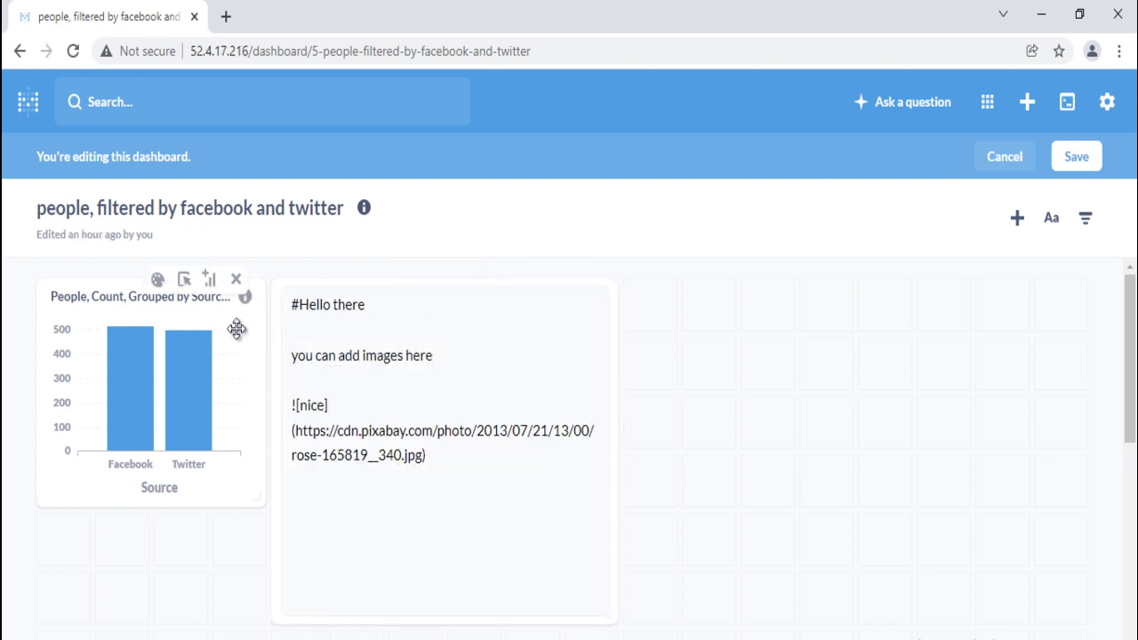
Move the bar chart right of the text card, enlarge it, and save the layout
drag(236, 329, 868, 384)
drag(912, 501, 1043, 637)
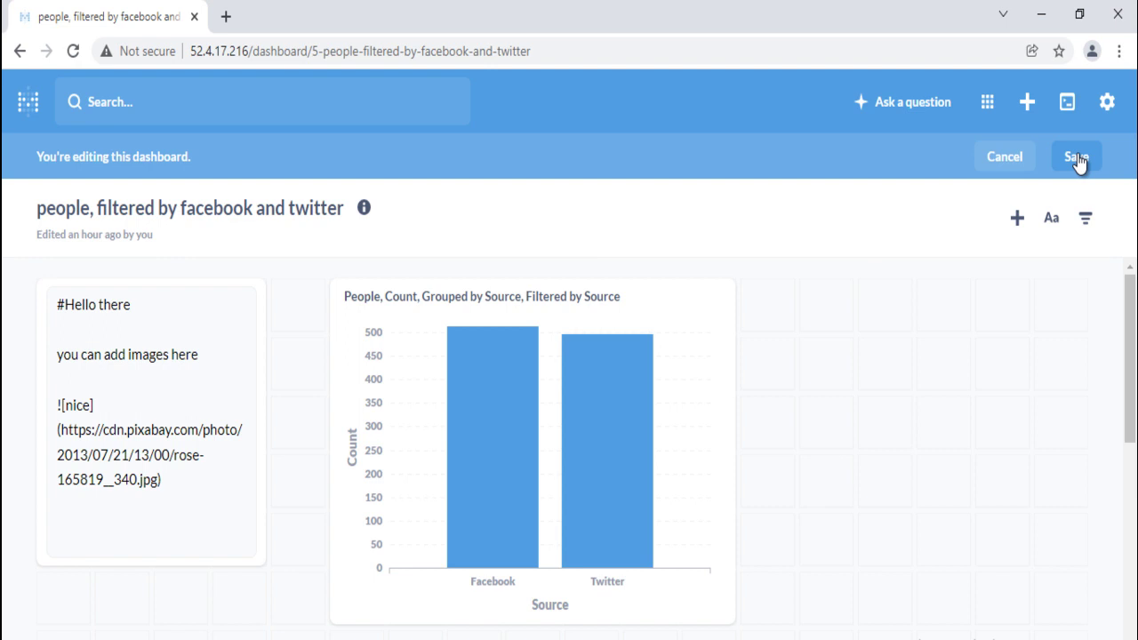
click(1076, 158)
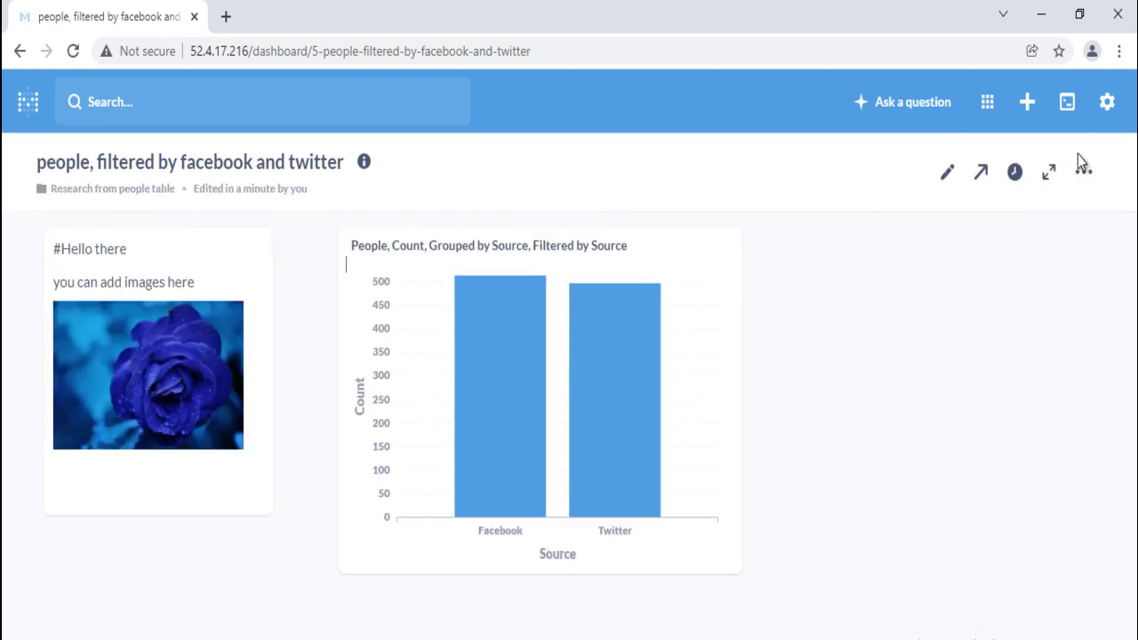
Review the bar chart's visualization settings unchanged, save, and show the dashboard fullscreen
click(947, 172)
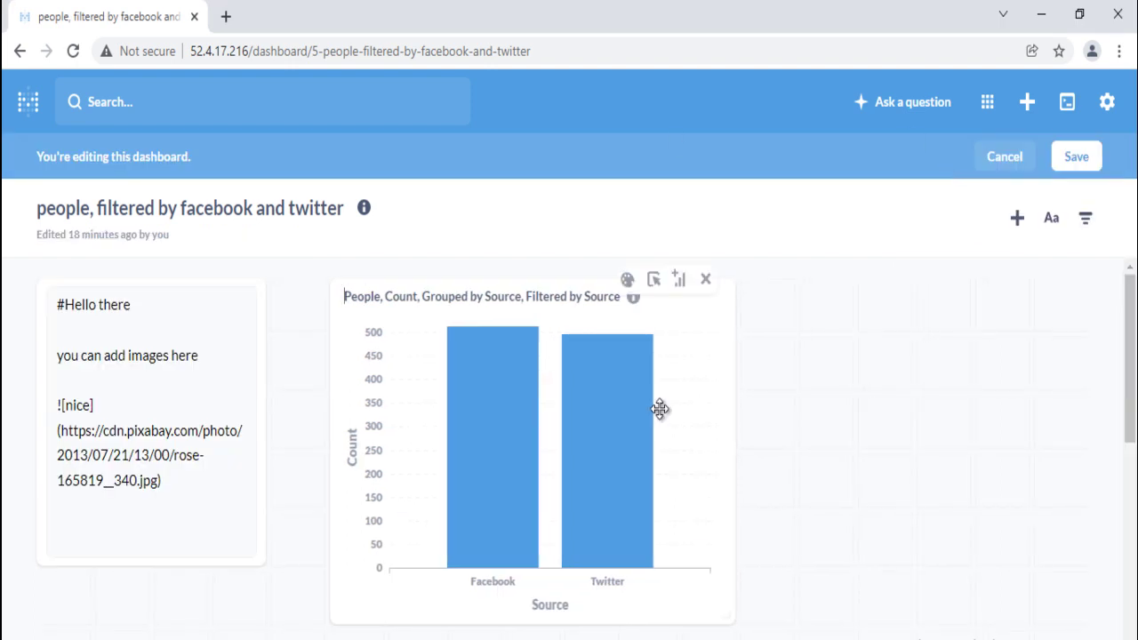
click(628, 281)
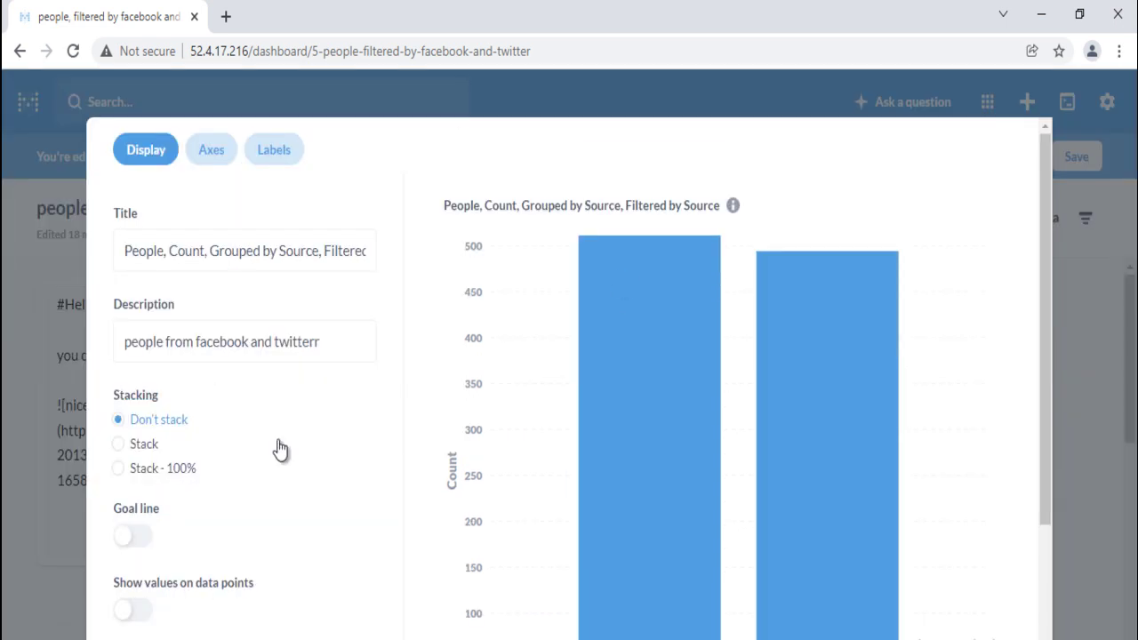
scroll(349, 383, down, 3)
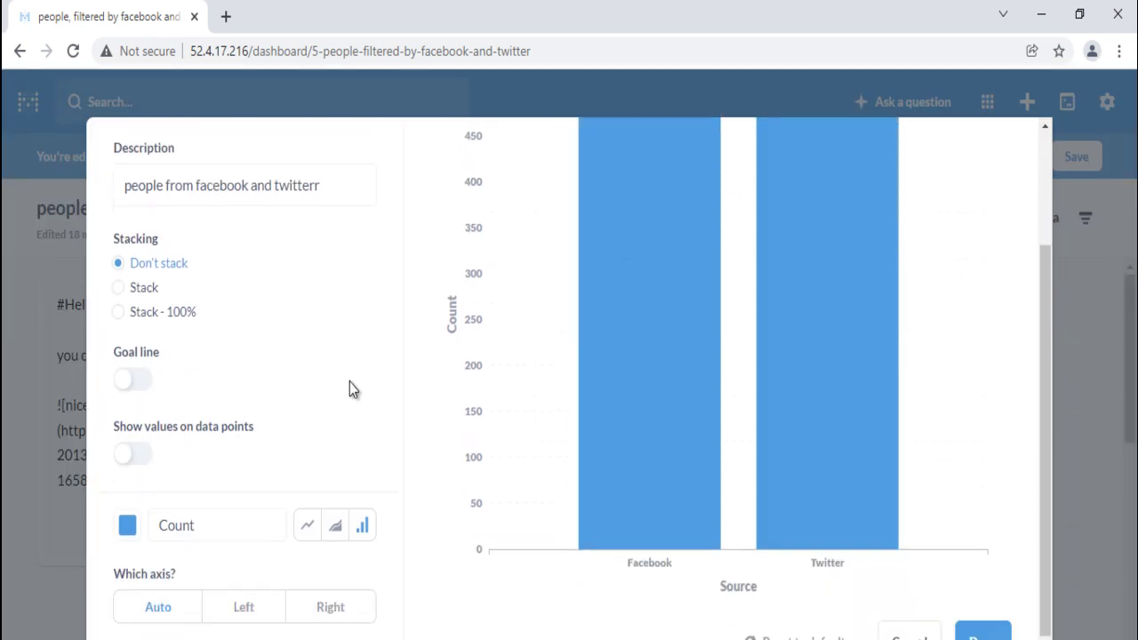
click(983, 631)
click(1076, 164)
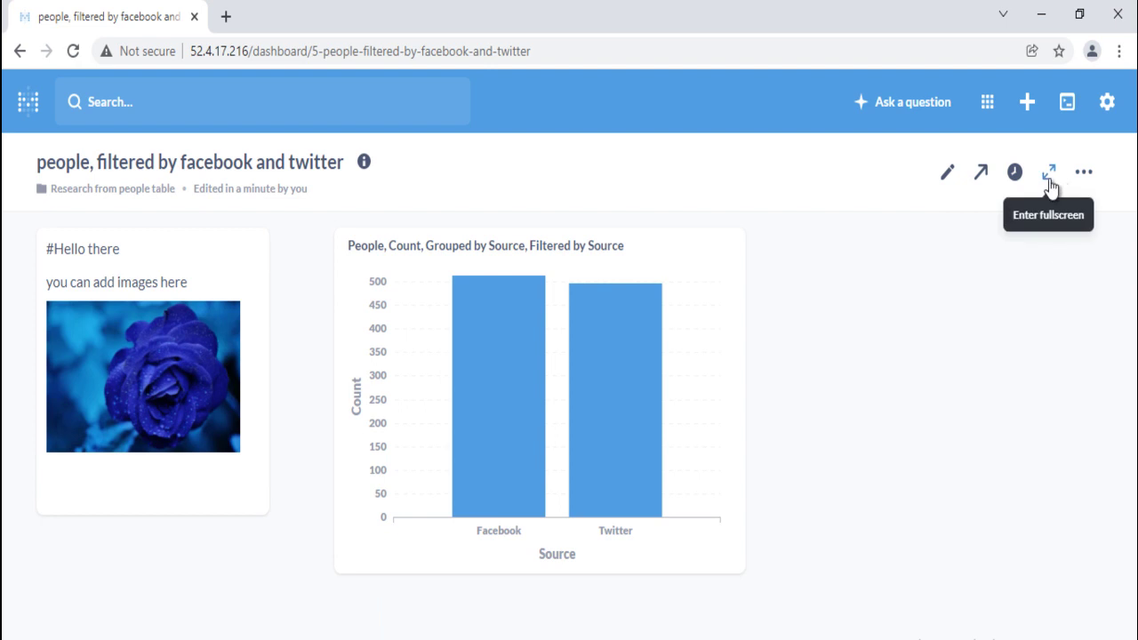
click(1049, 174)
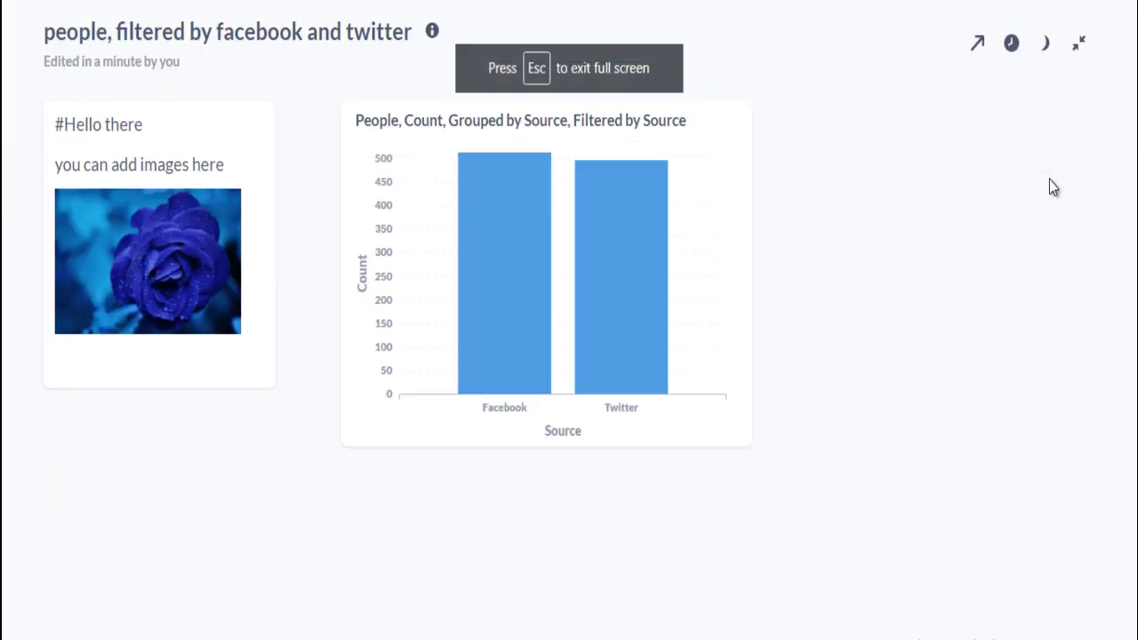
Preview the dashboard in night mode, then leave fullscreen
click(1047, 46)
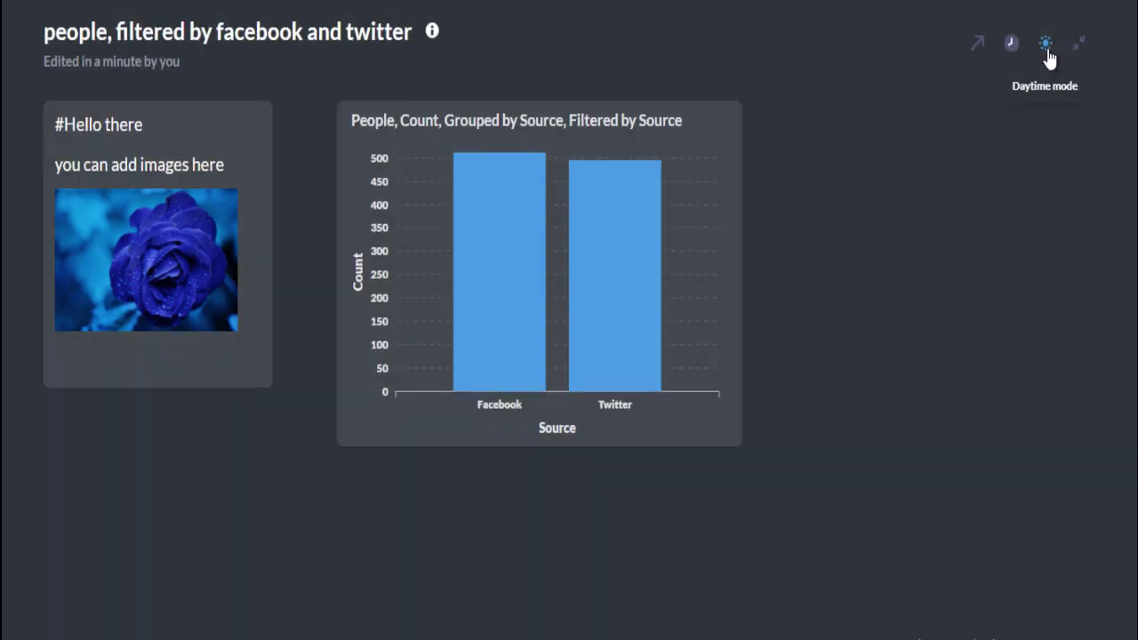
key(Escape)
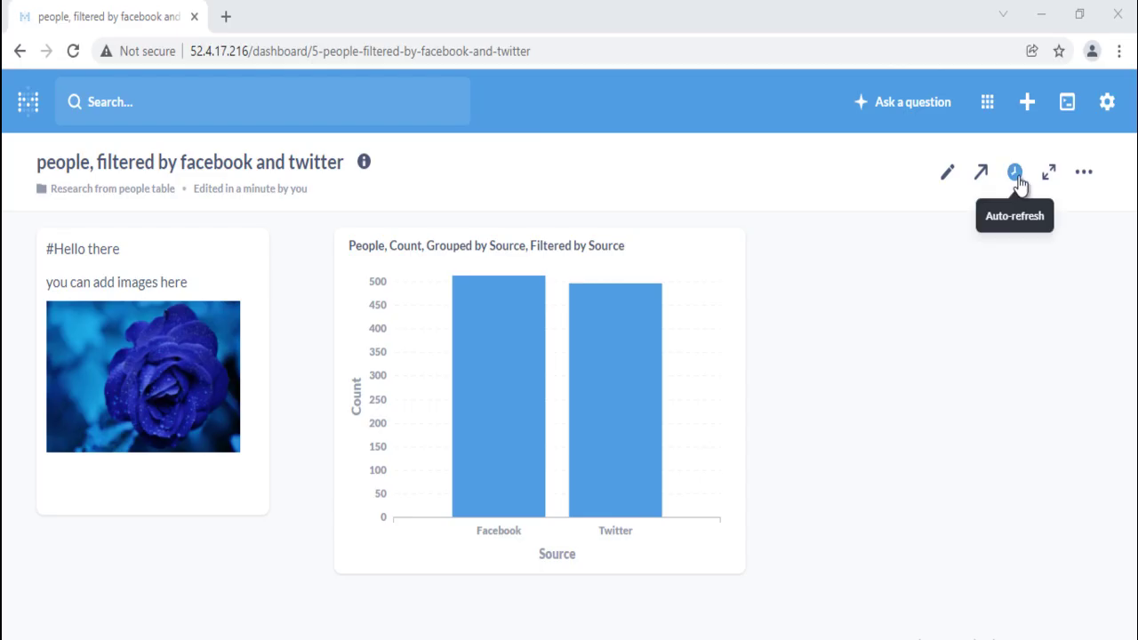
Set an auto-refresh interval, then check the Email/Slack dashboard subscription options
click(1016, 173)
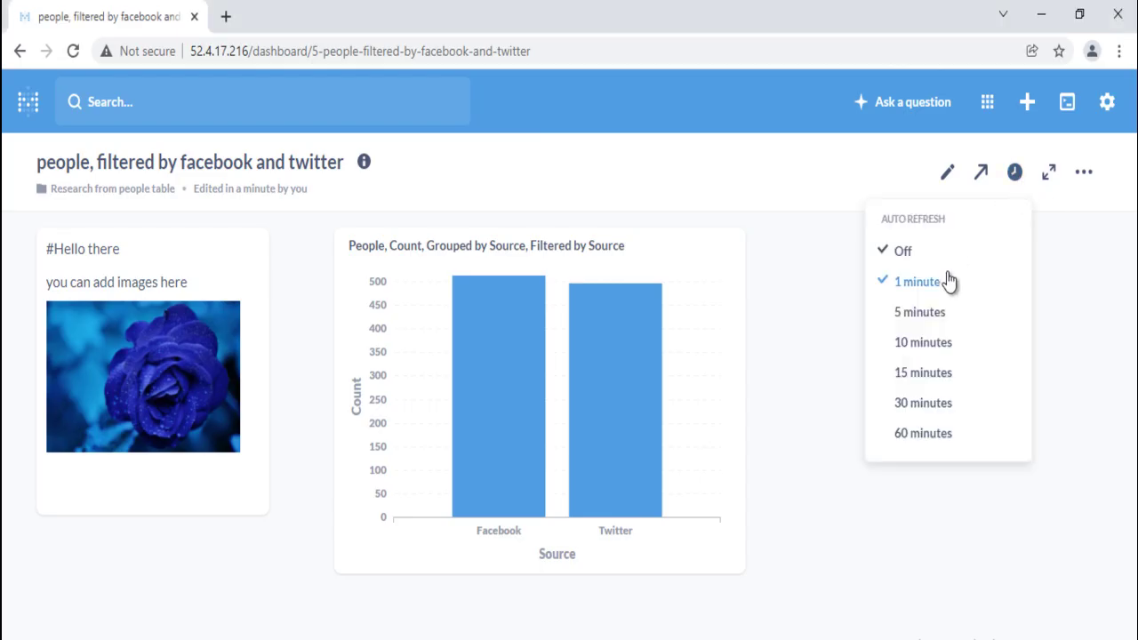
click(944, 436)
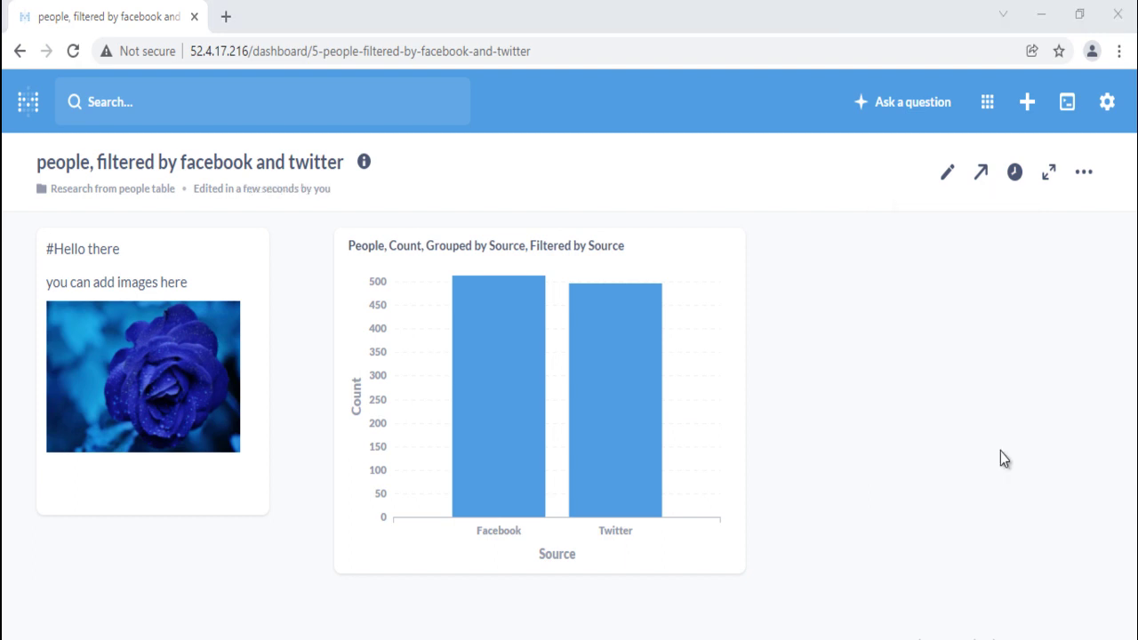
click(978, 188)
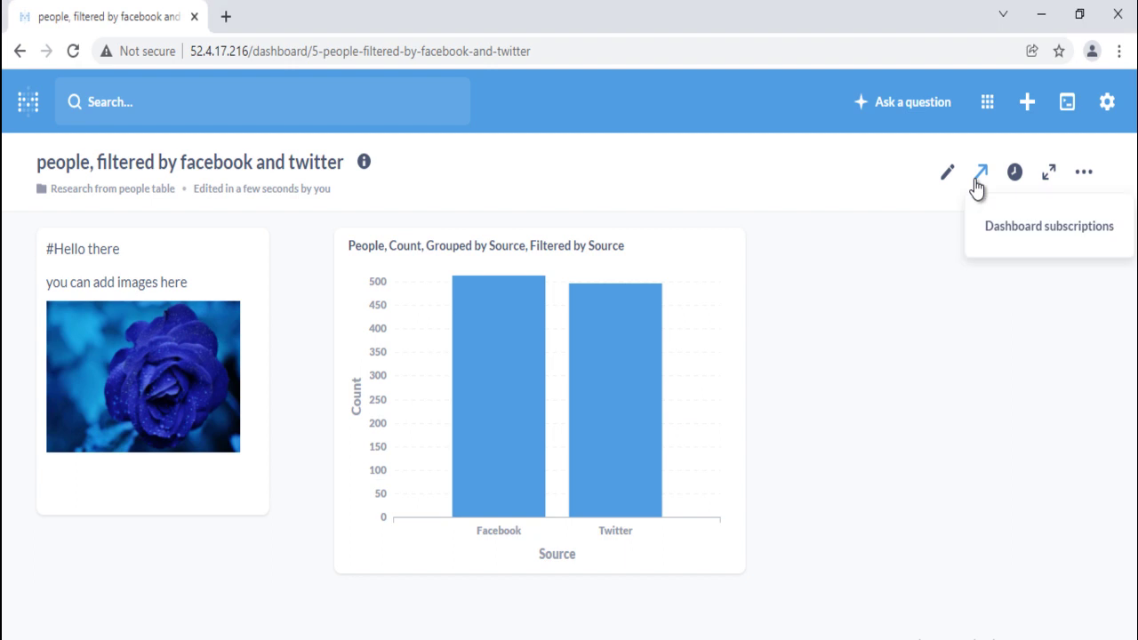
click(1021, 232)
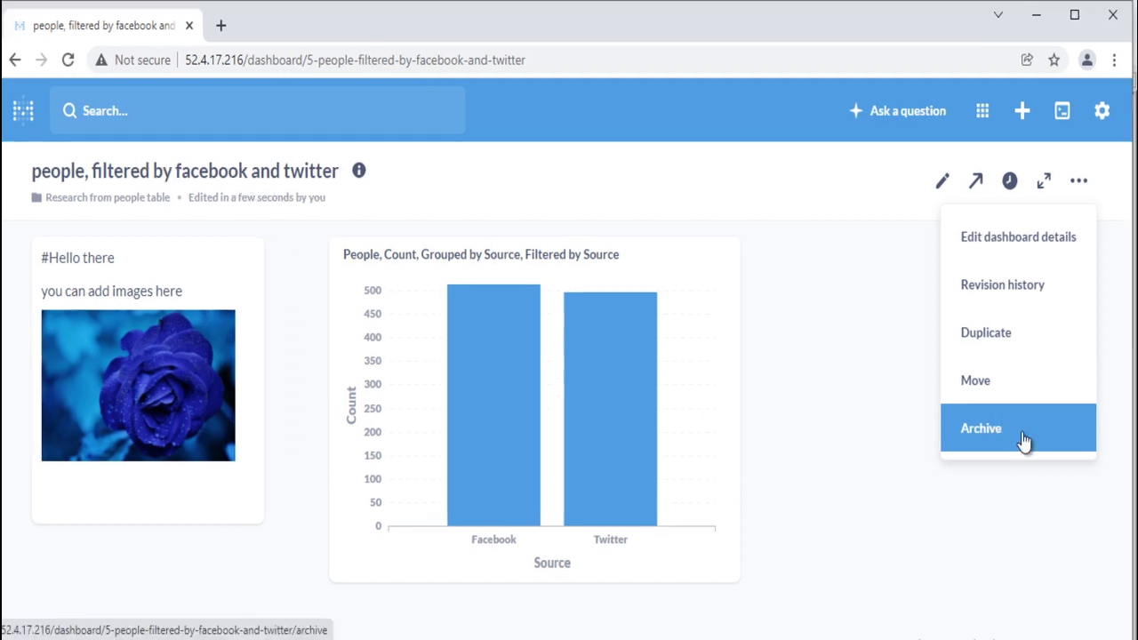
Try the dashboard menu's Archive, Revision history, Duplicate and Move options
click(1024, 440)
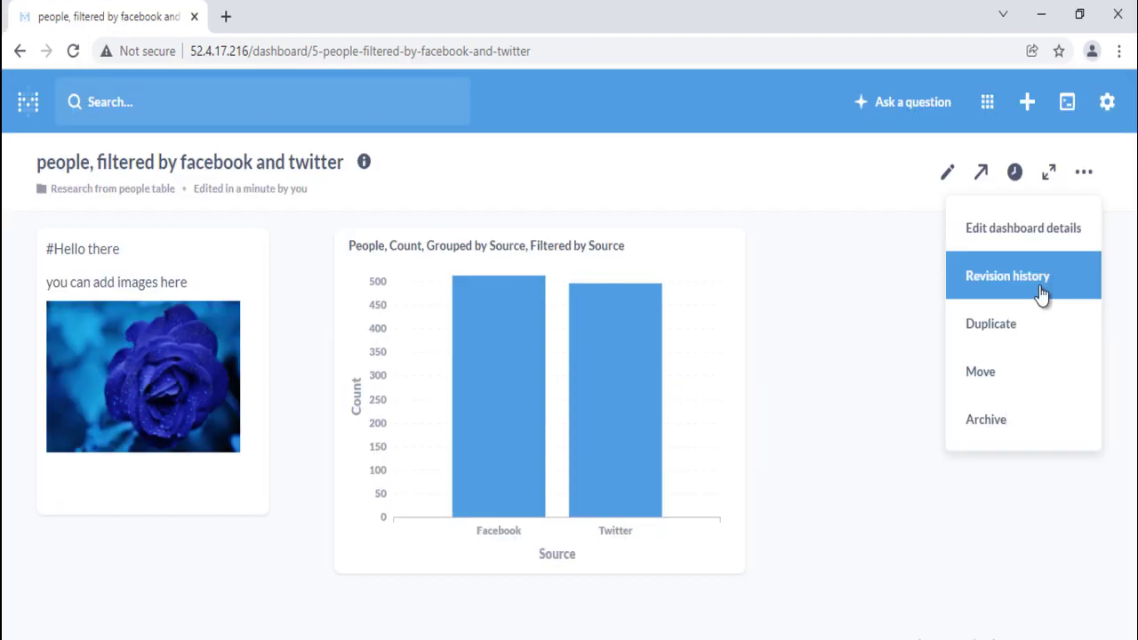
click(1040, 292)
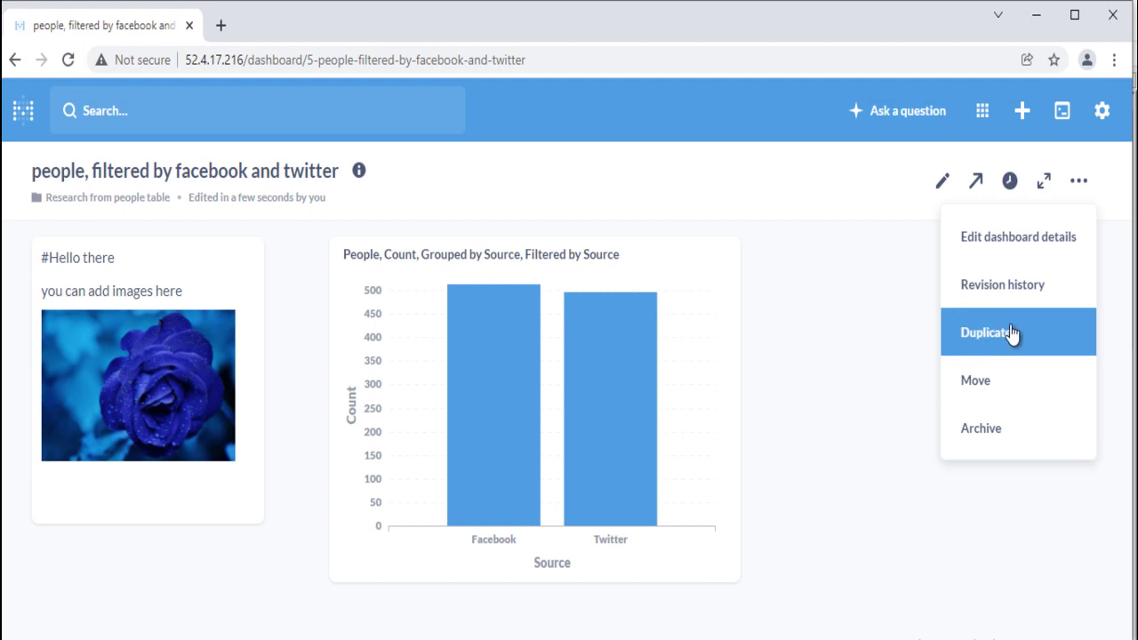
click(1016, 325)
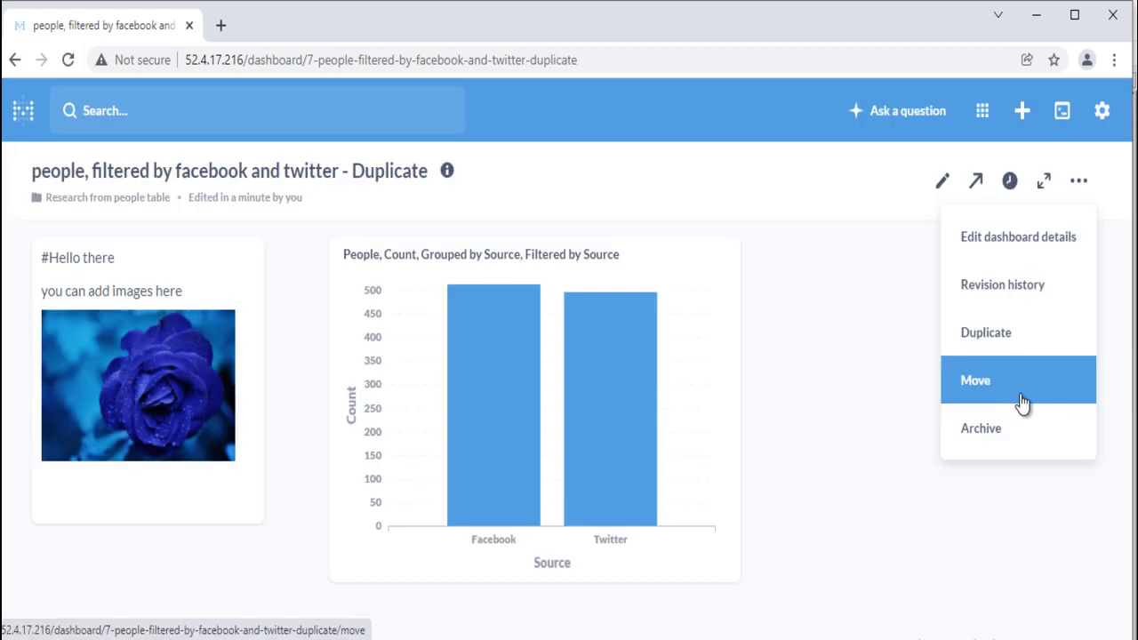
click(1021, 400)
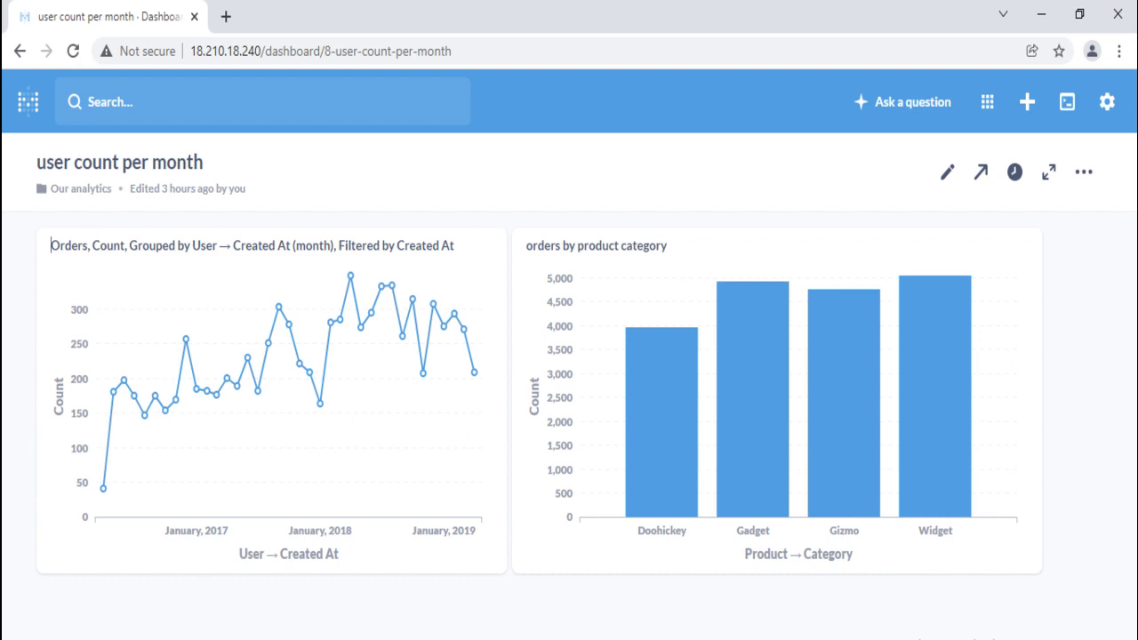
Put the user count per month dashboard into edit mode and start adding a filter
click(945, 175)
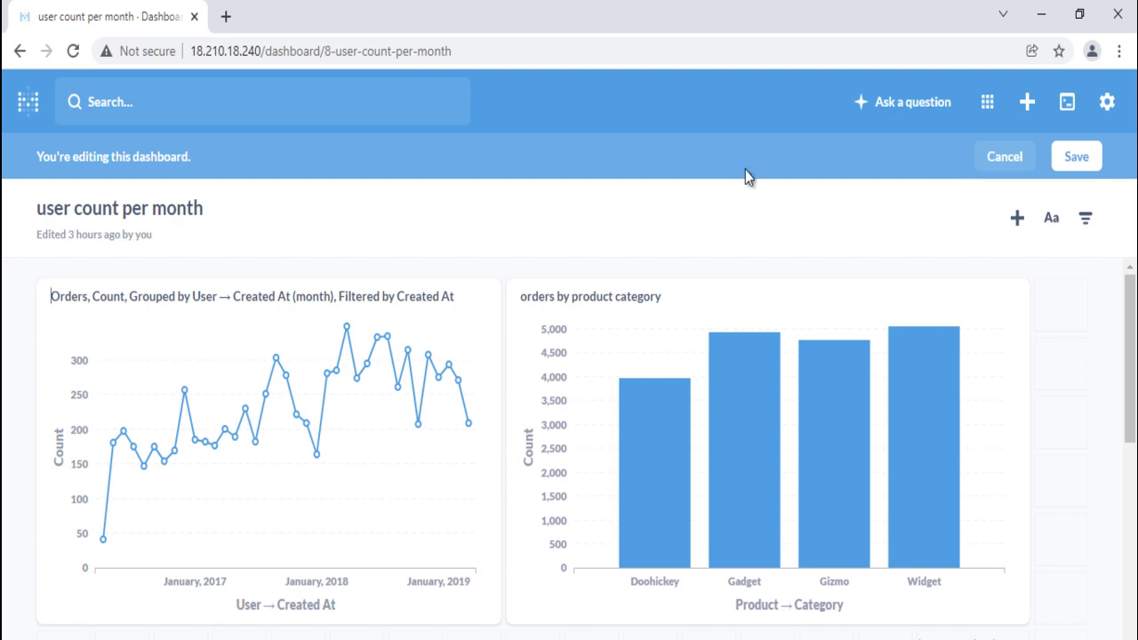
click(1086, 222)
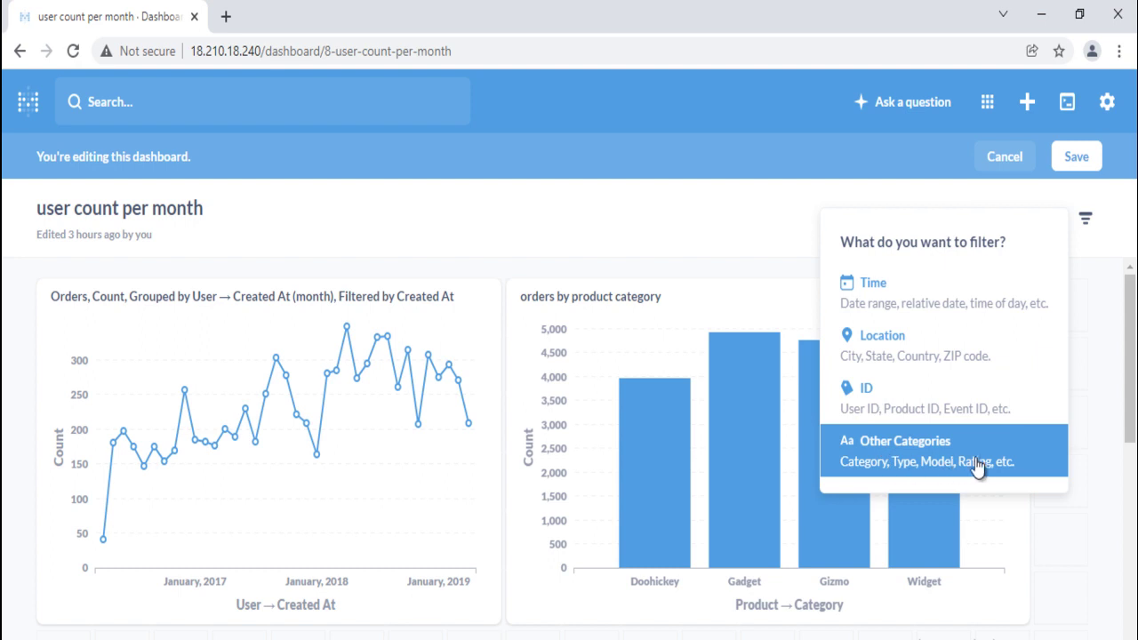
Add a Time › Month and Year filter to the dashboard
click(913, 303)
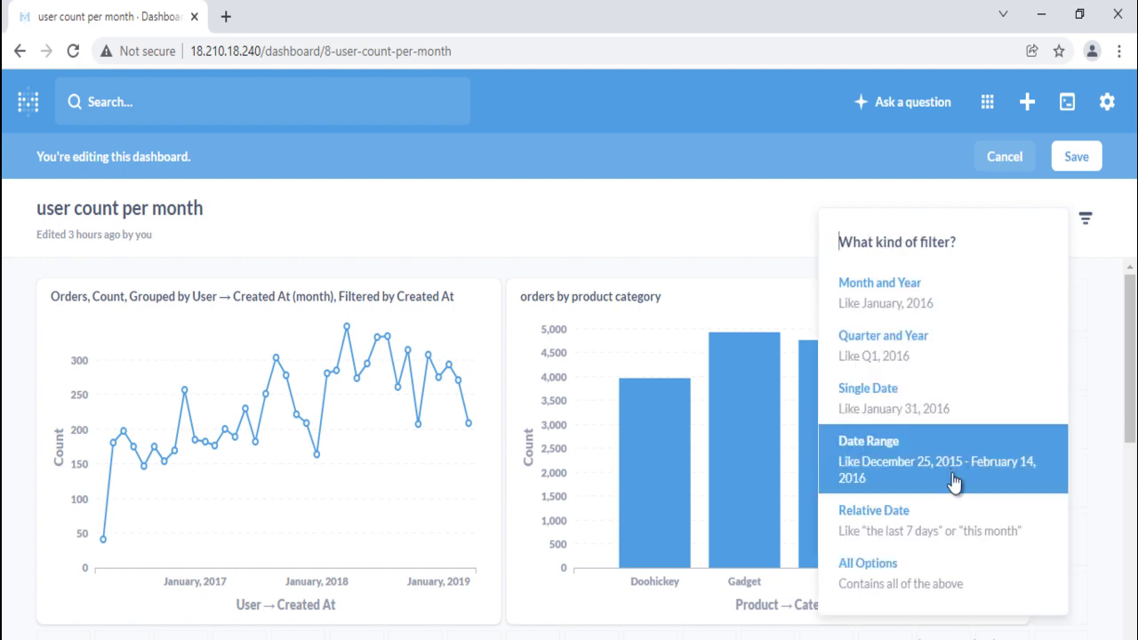
click(955, 287)
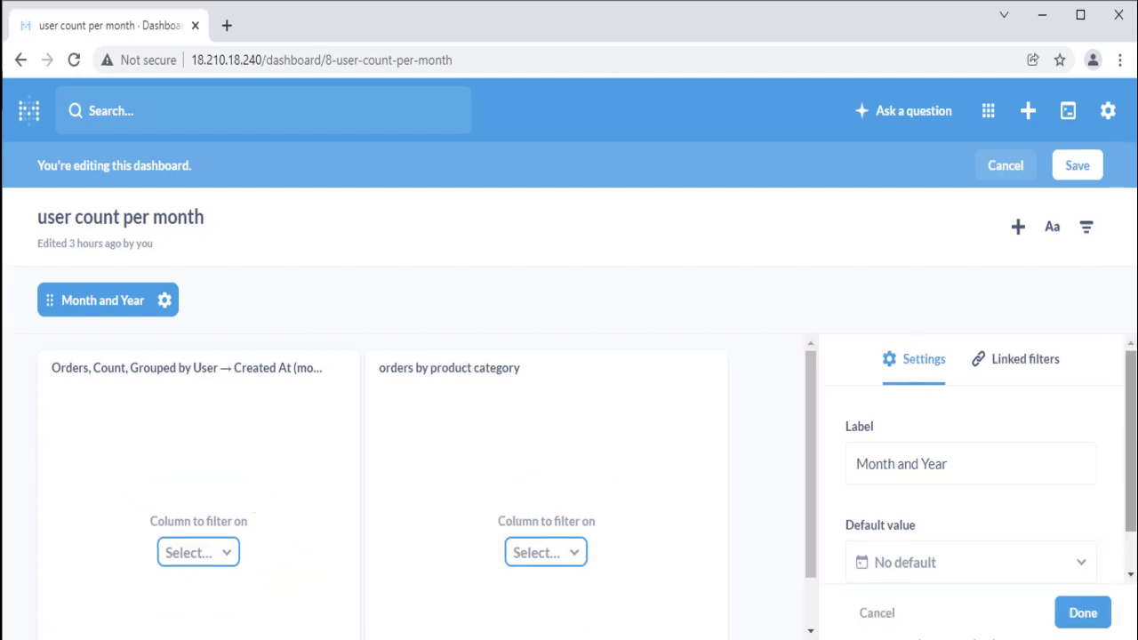
Connect the date filter to Order.Created At on the orders by product category card
drag(1134, 432, 1132, 447)
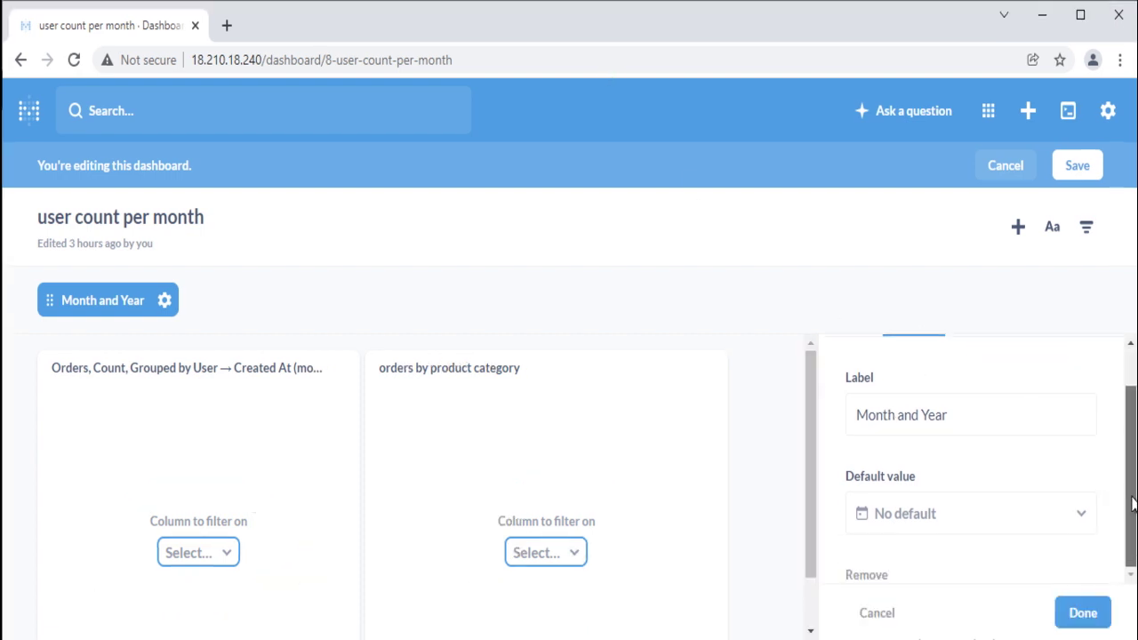
drag(1133, 503, 1130, 348)
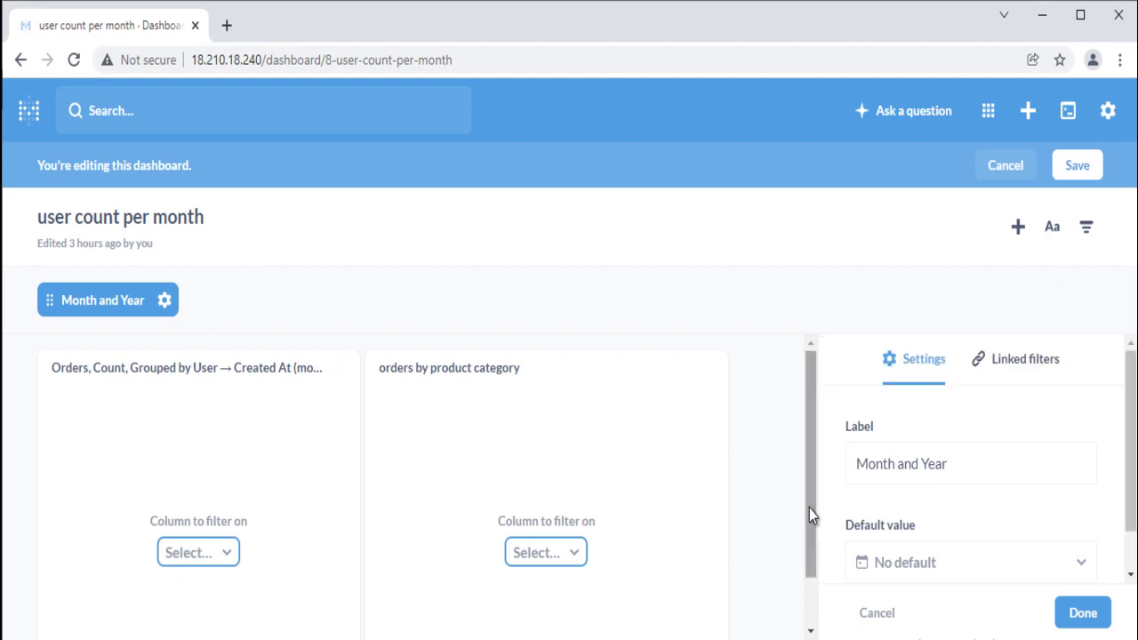
drag(809, 508, 810, 421)
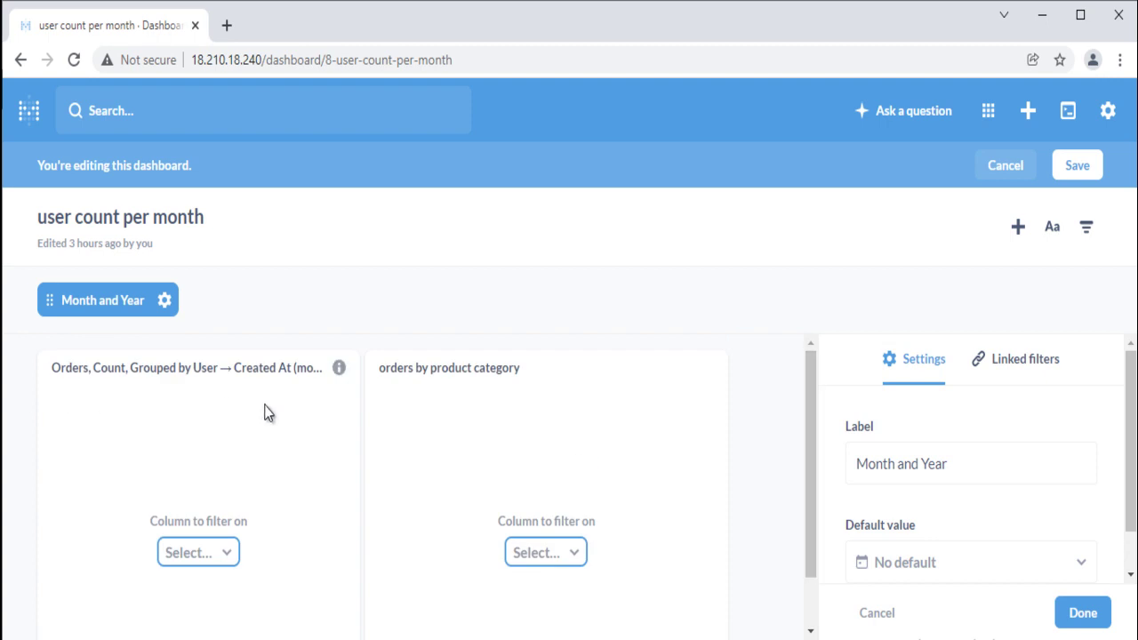
click(578, 555)
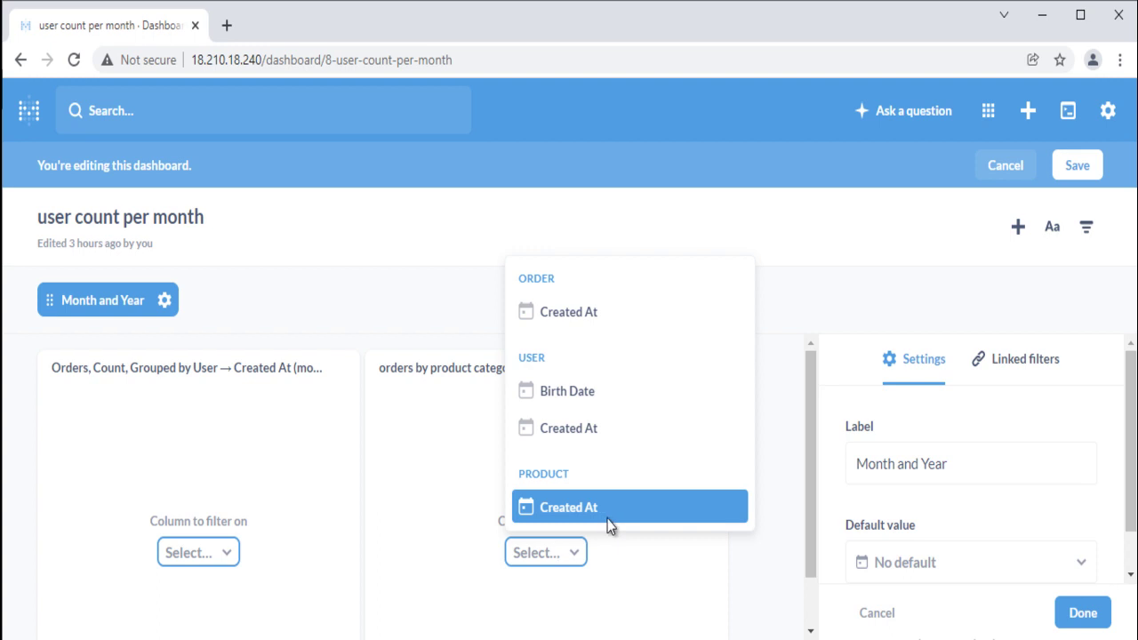
click(673, 569)
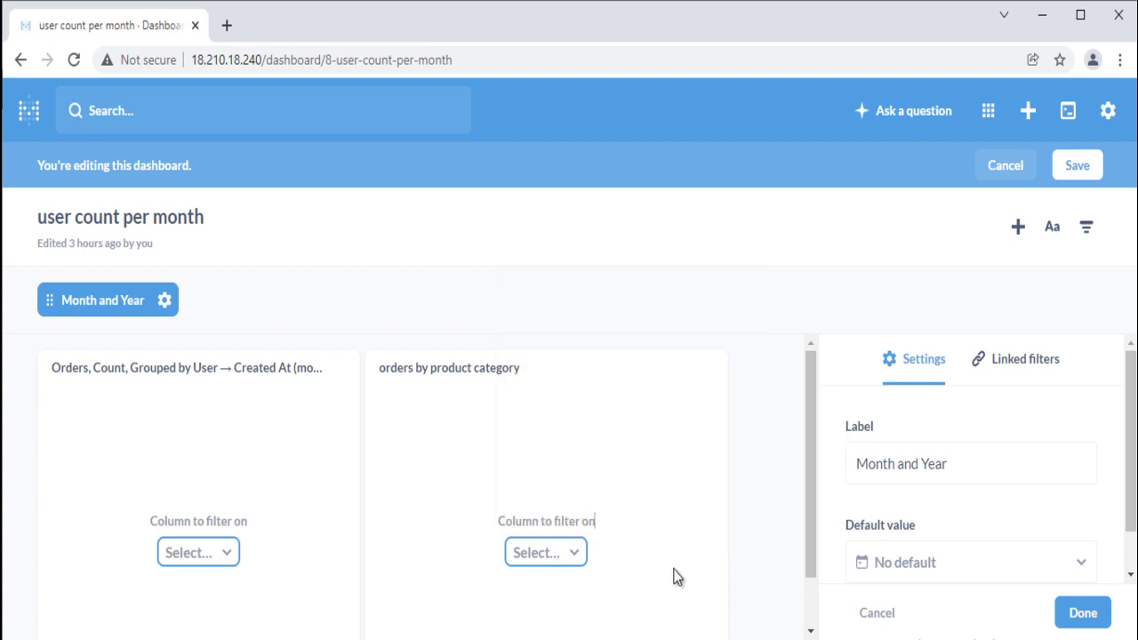
click(576, 555)
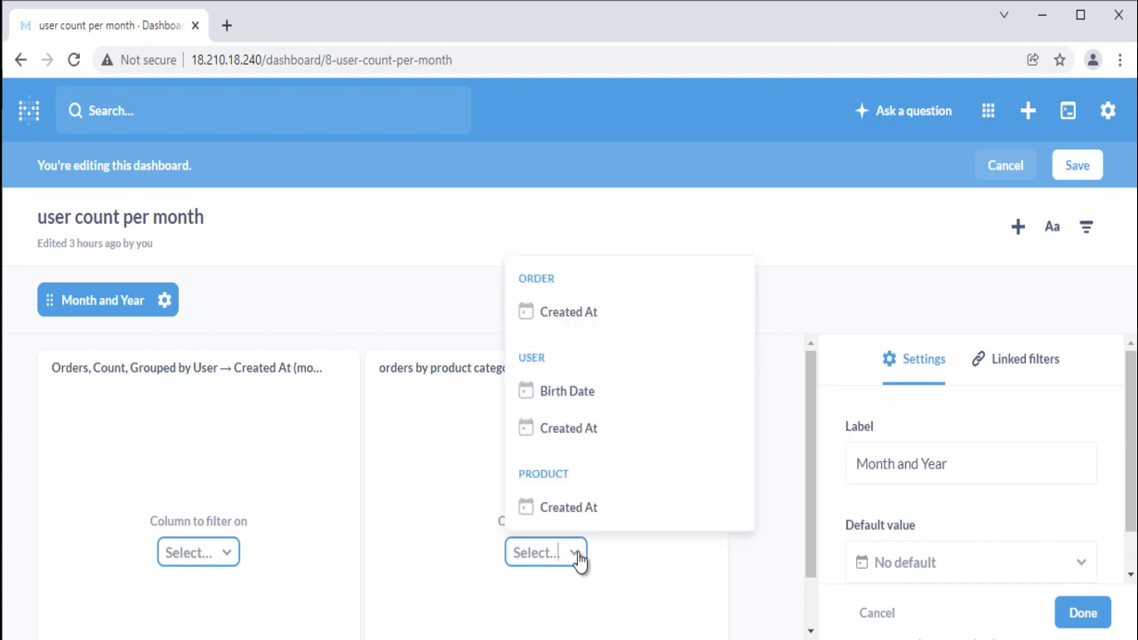
click(582, 313)
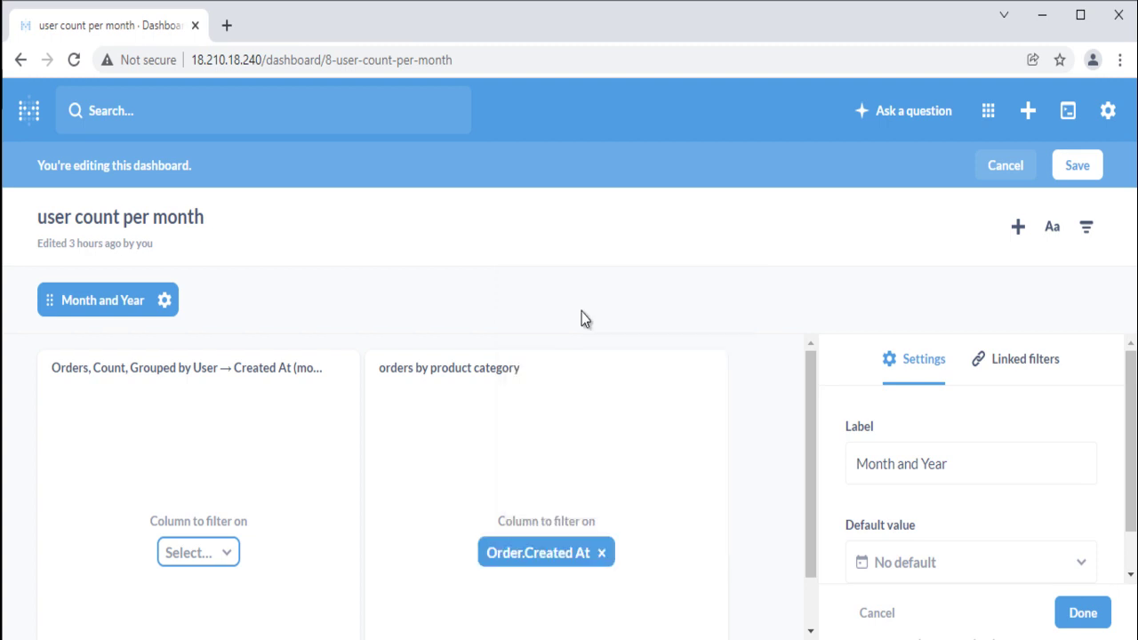
Label the filter 'filter demo', leave it without a default value, and finish
click(819, 485)
text(filter demo)
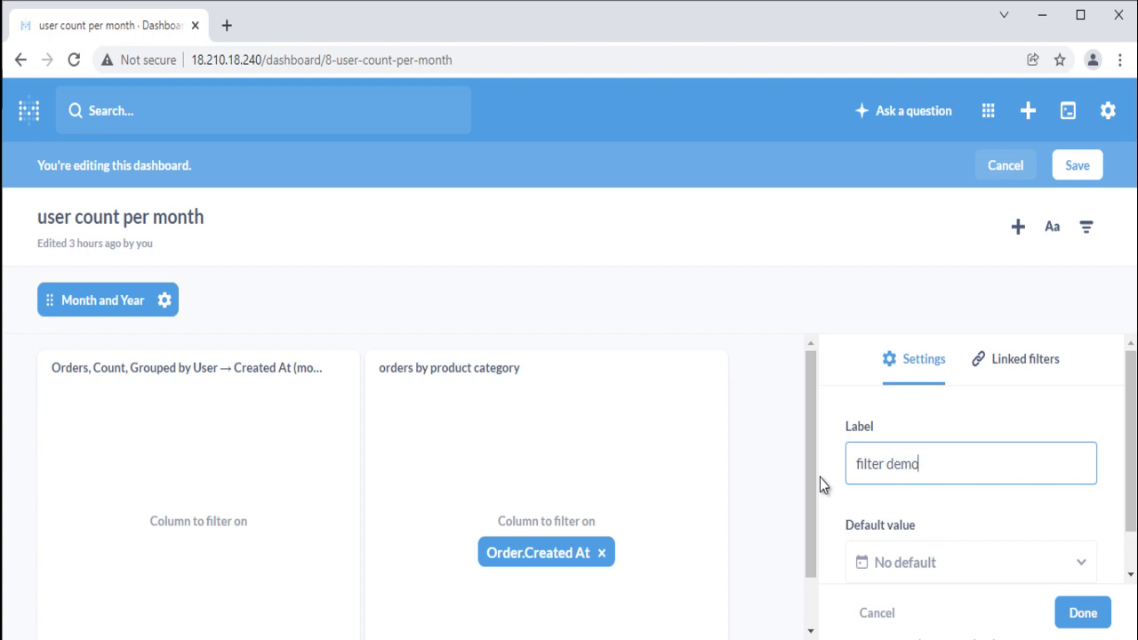
click(927, 578)
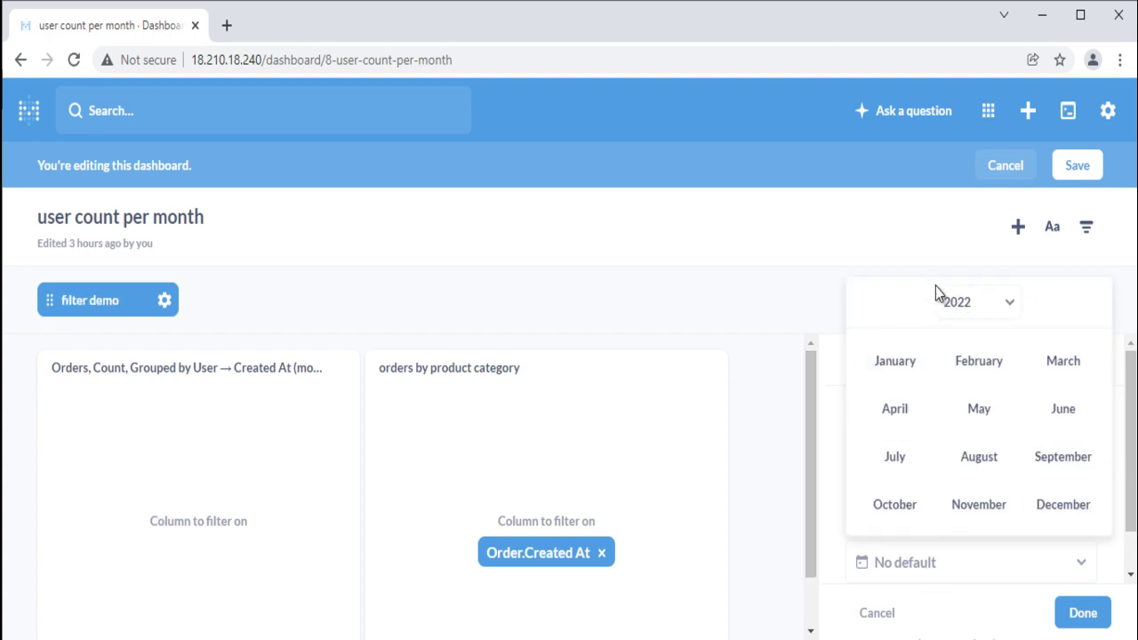
click(1083, 614)
click(1083, 613)
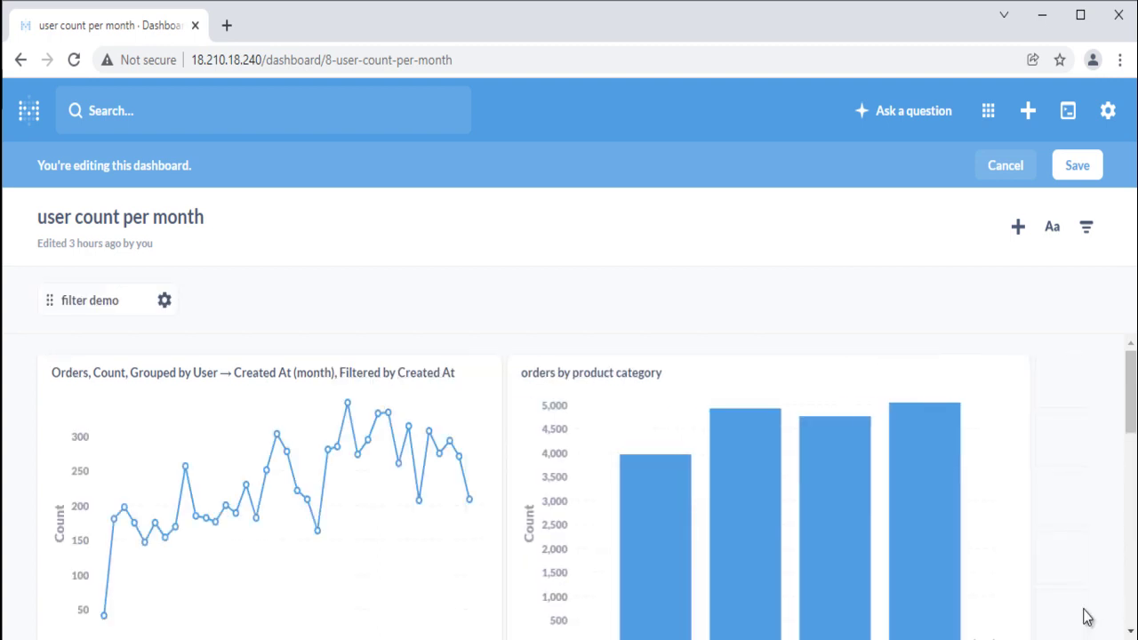
Save the dashboard and test the filter with January 2020
click(1079, 177)
click(174, 258)
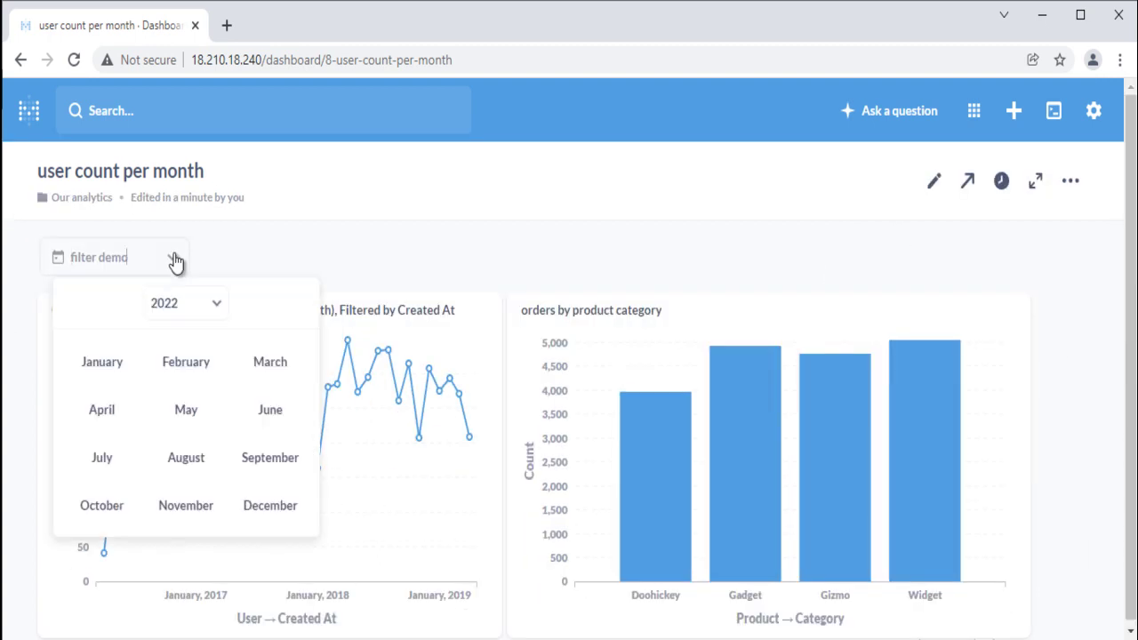
click(193, 311)
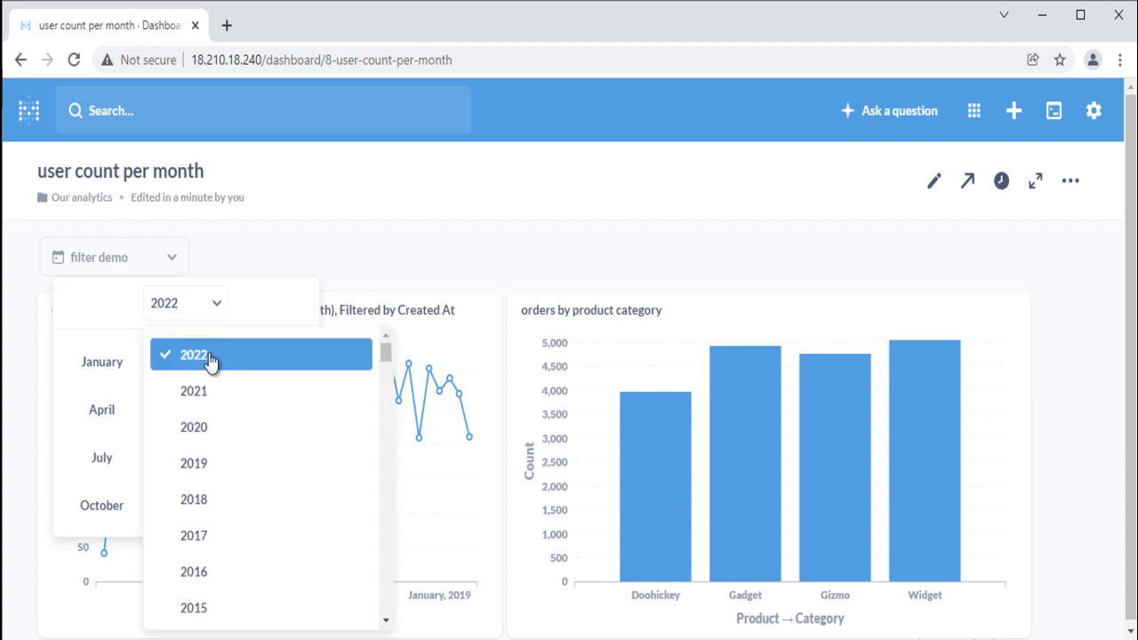
click(219, 428)
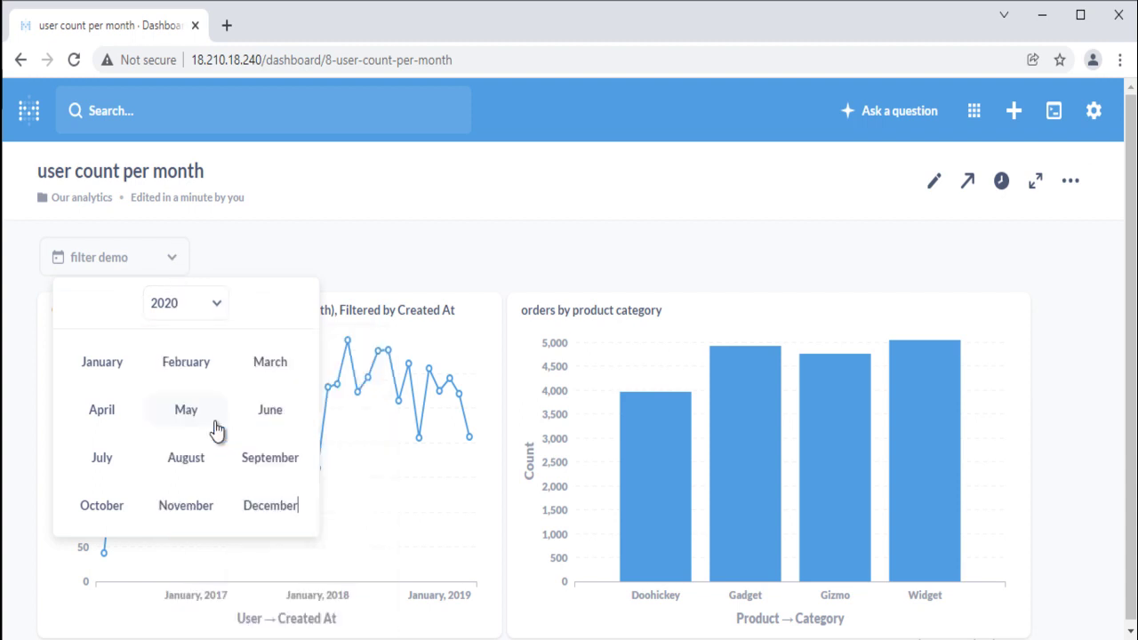
click(106, 368)
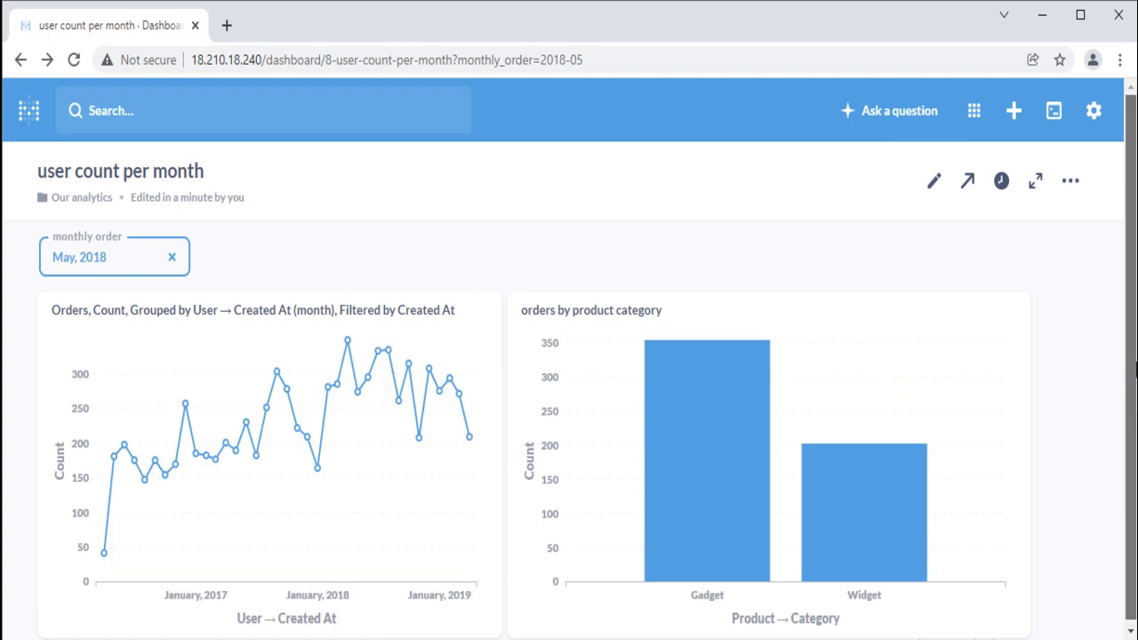
scroll(1134, 373, down, 1)
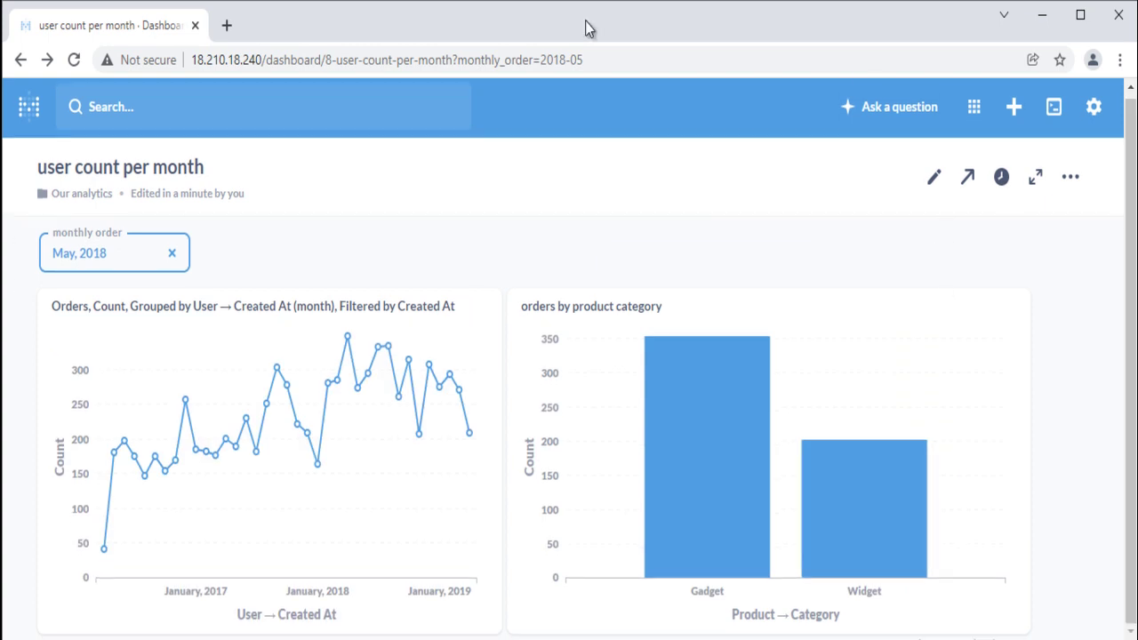
Set the monthly order filter to December 2018 and return to dashboard editing
mouse_move(706, 528)
click(121, 257)
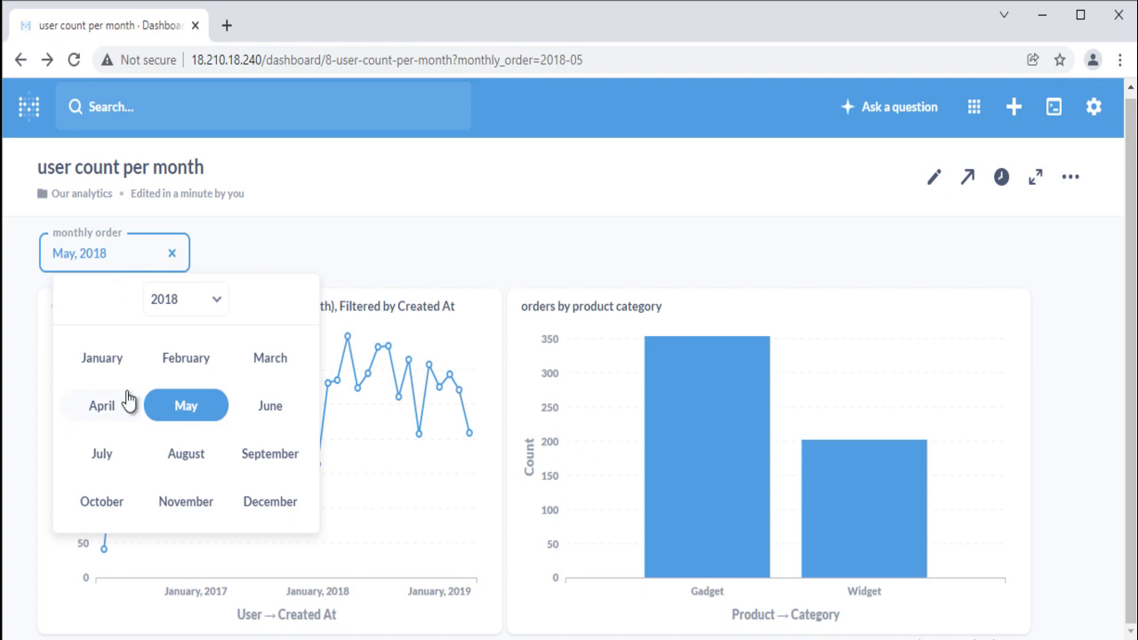
click(266, 501)
click(931, 181)
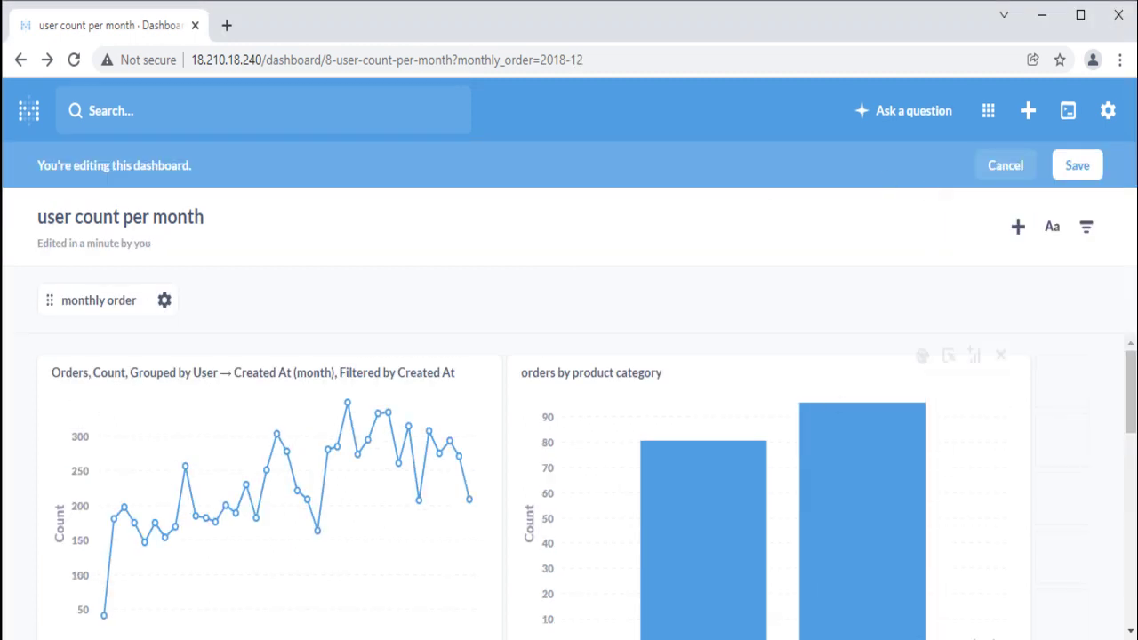
Review the monthly order filter's May 2018 default value and its Linked filters tab
scroll(525, 382, down, 1)
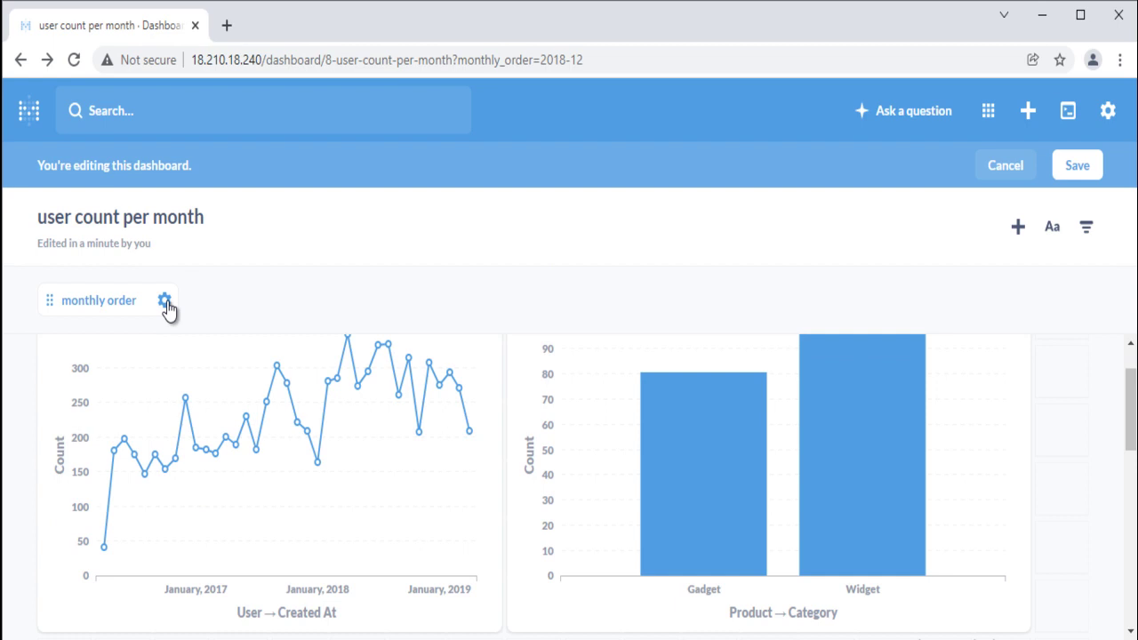
click(165, 301)
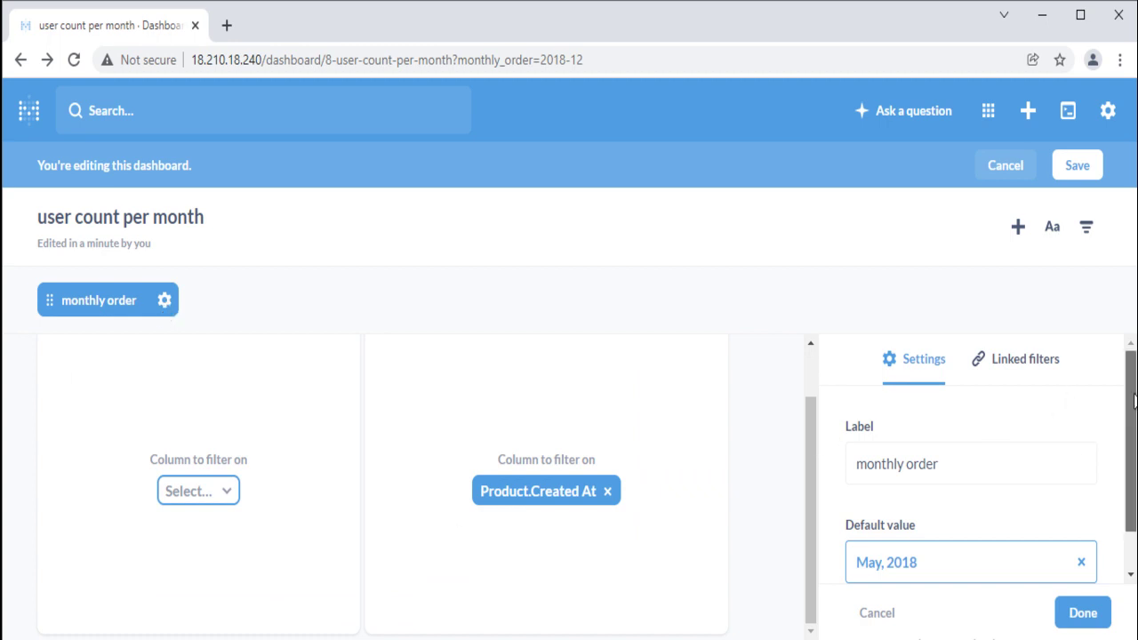
scroll(1133, 400, down, 1)
scroll(1024, 406, up, 1)
scroll(1053, 520, down, 1)
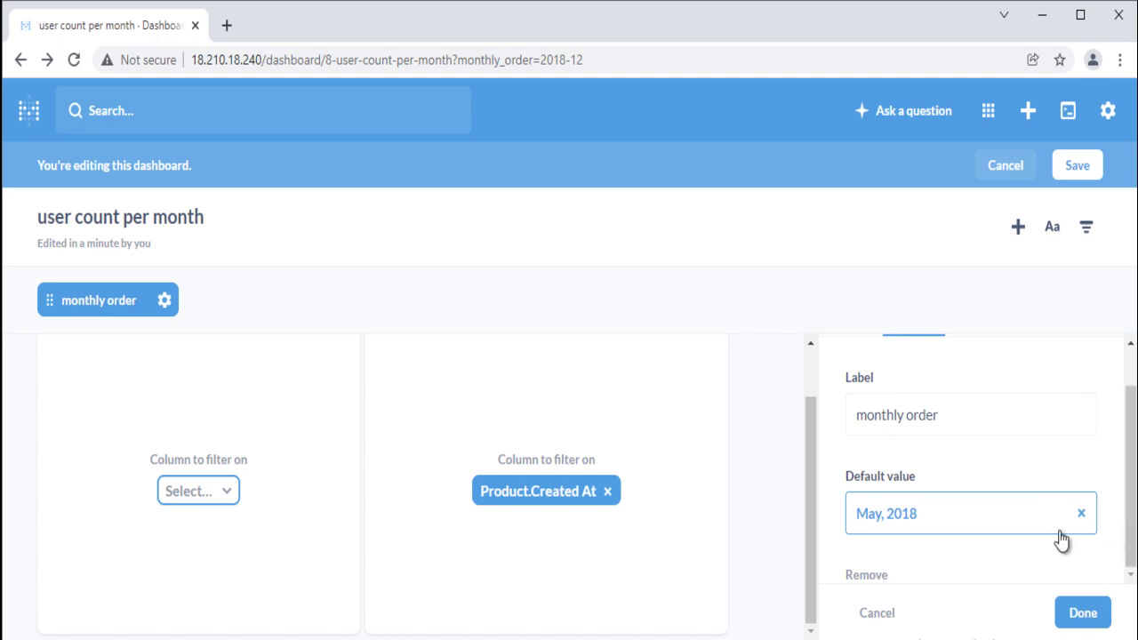
scroll(1041, 542, up, 1)
scroll(988, 436, up, 1)
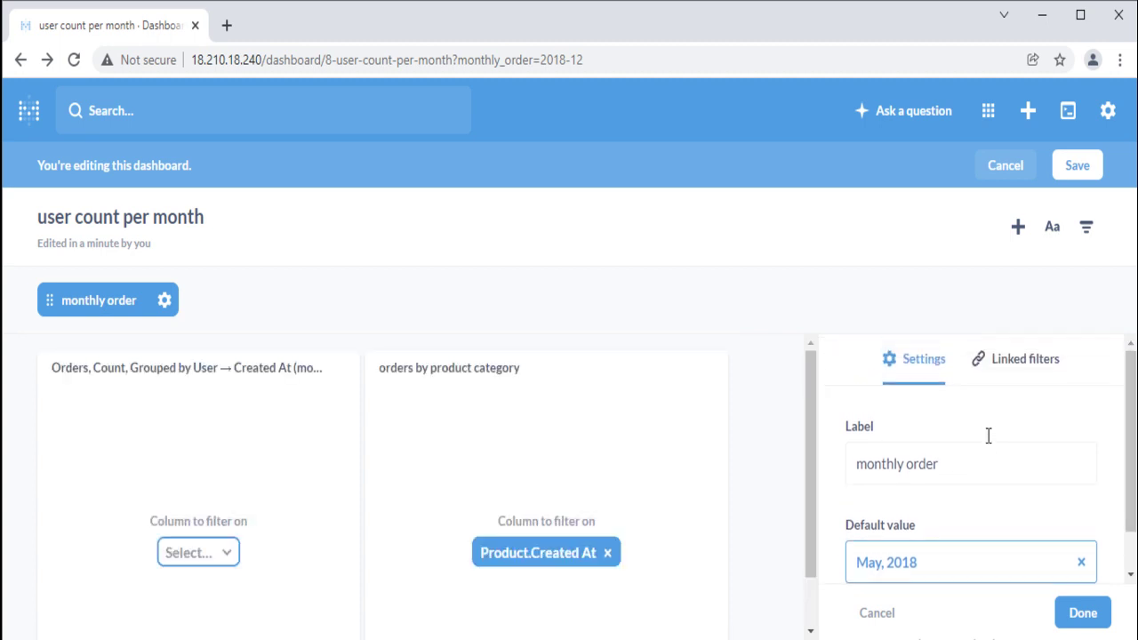
click(1017, 356)
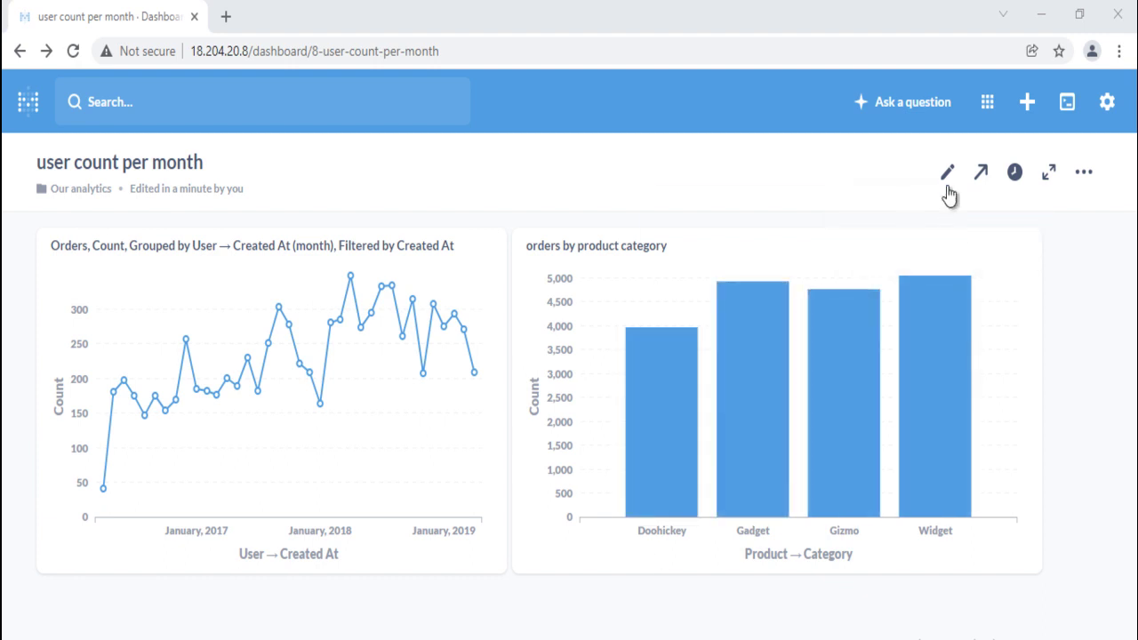
Add a State location filter mapped to the user's state on the orders card
click(947, 175)
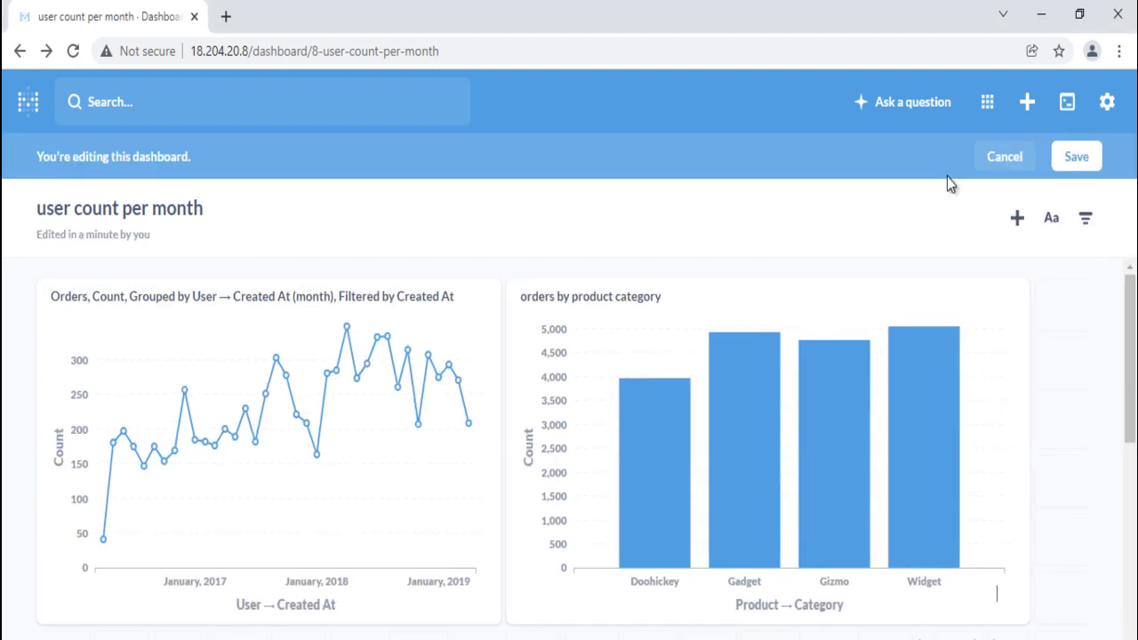
click(1086, 222)
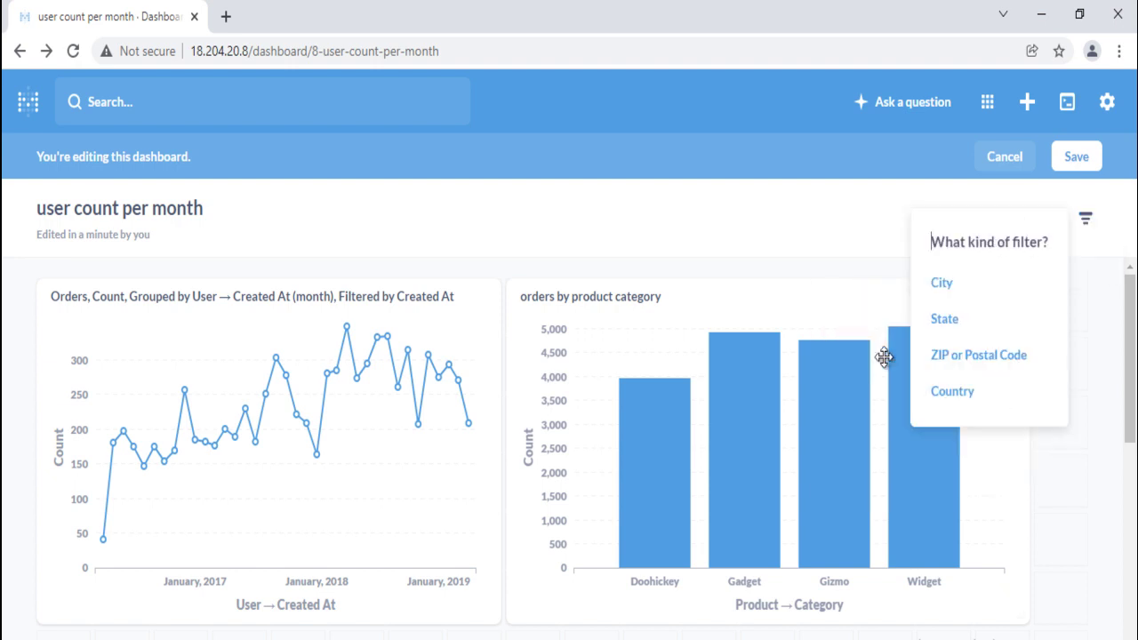
click(941, 320)
click(573, 544)
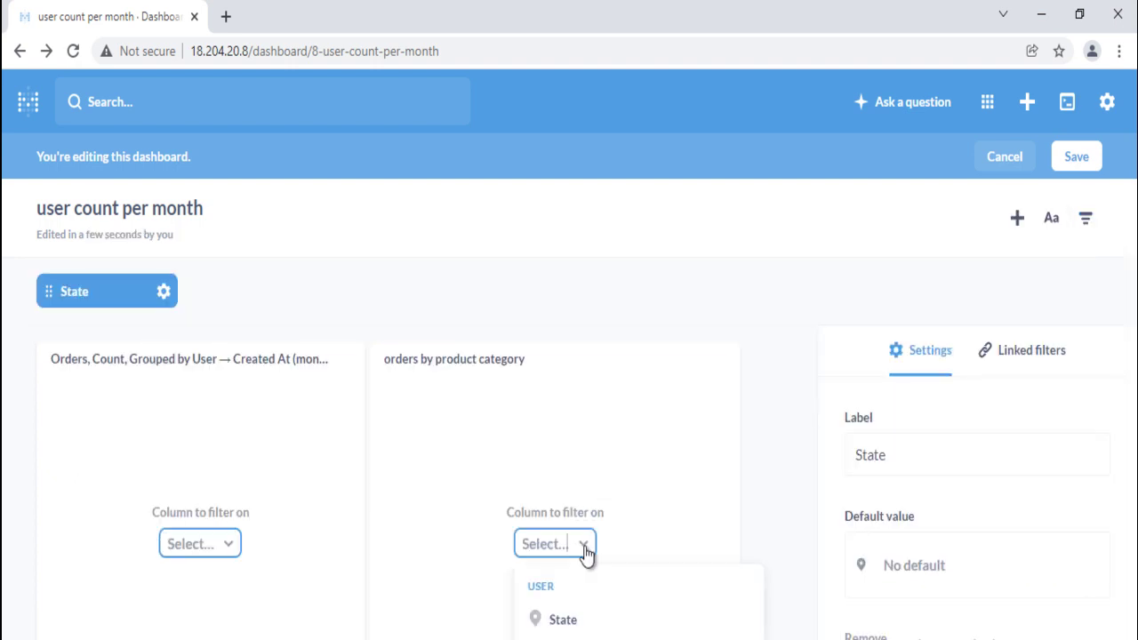
click(573, 620)
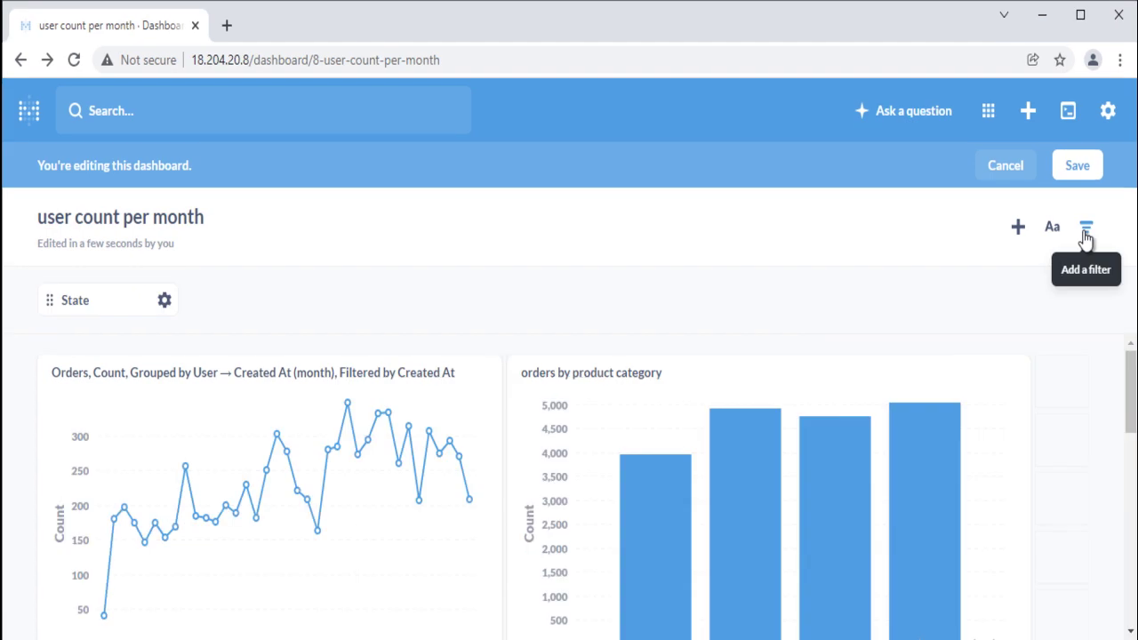
Add a City location filter mapped to User.City on the orders card
click(1085, 217)
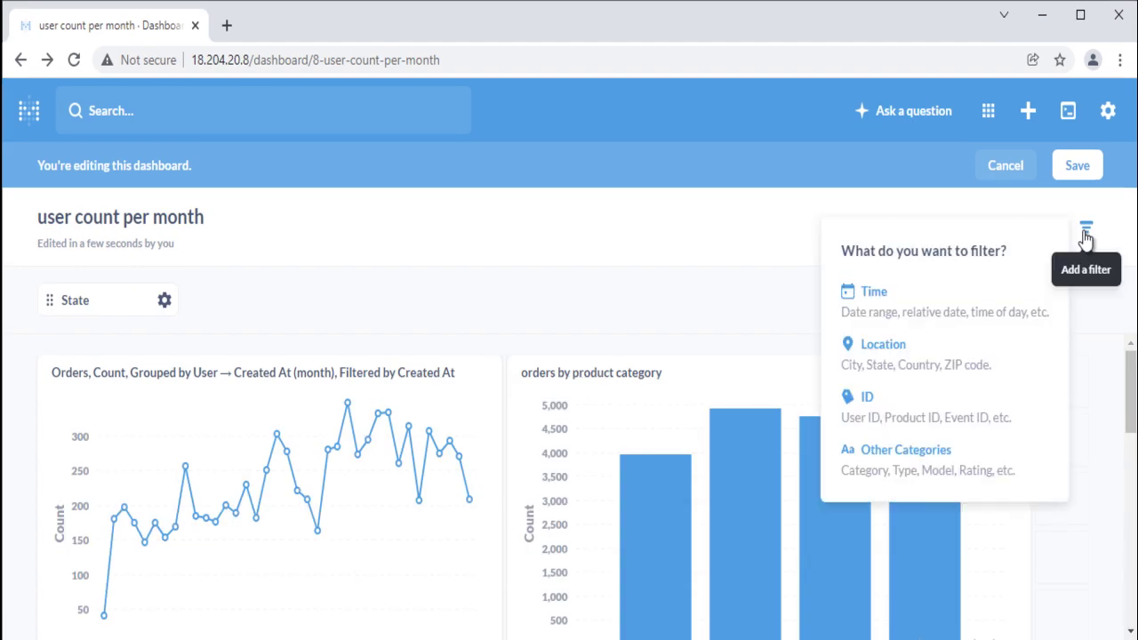
click(931, 371)
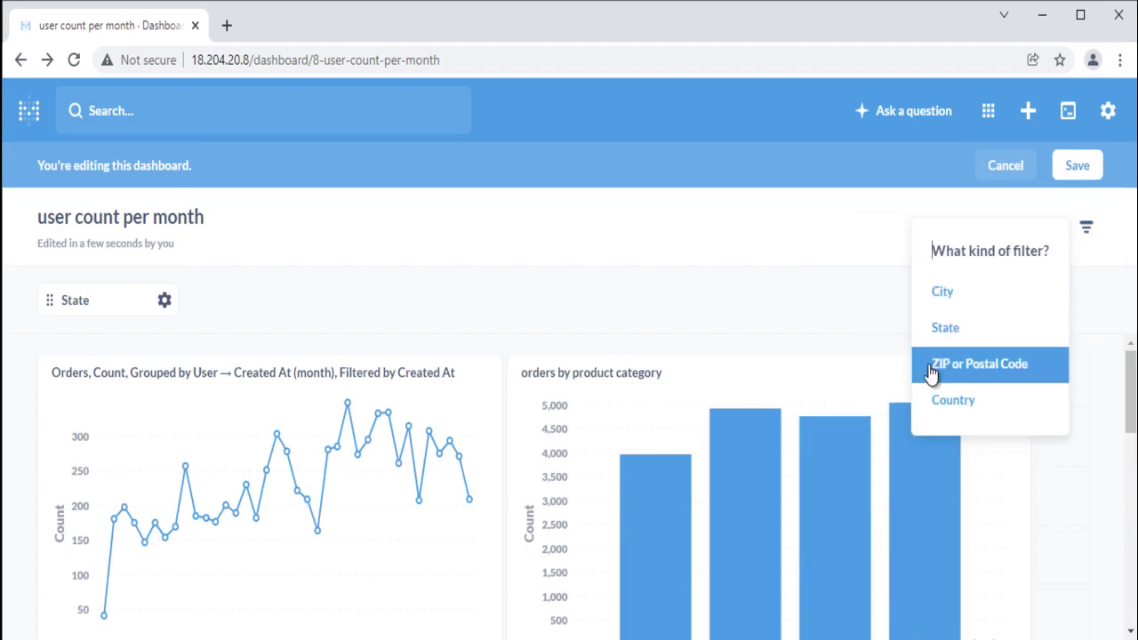
click(993, 295)
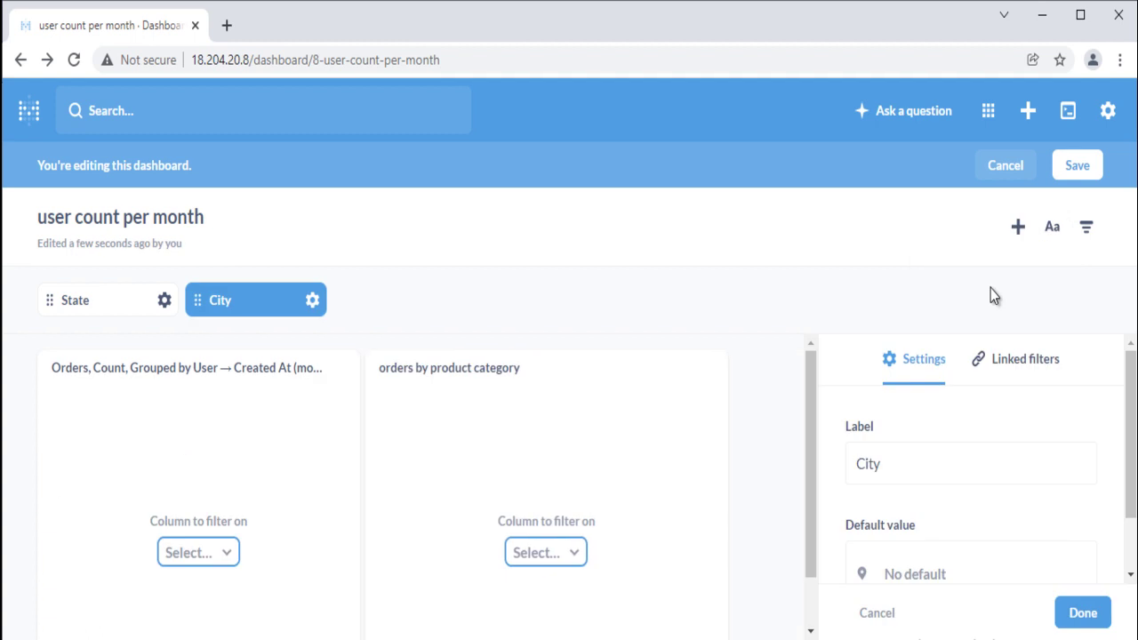
click(572, 555)
click(575, 504)
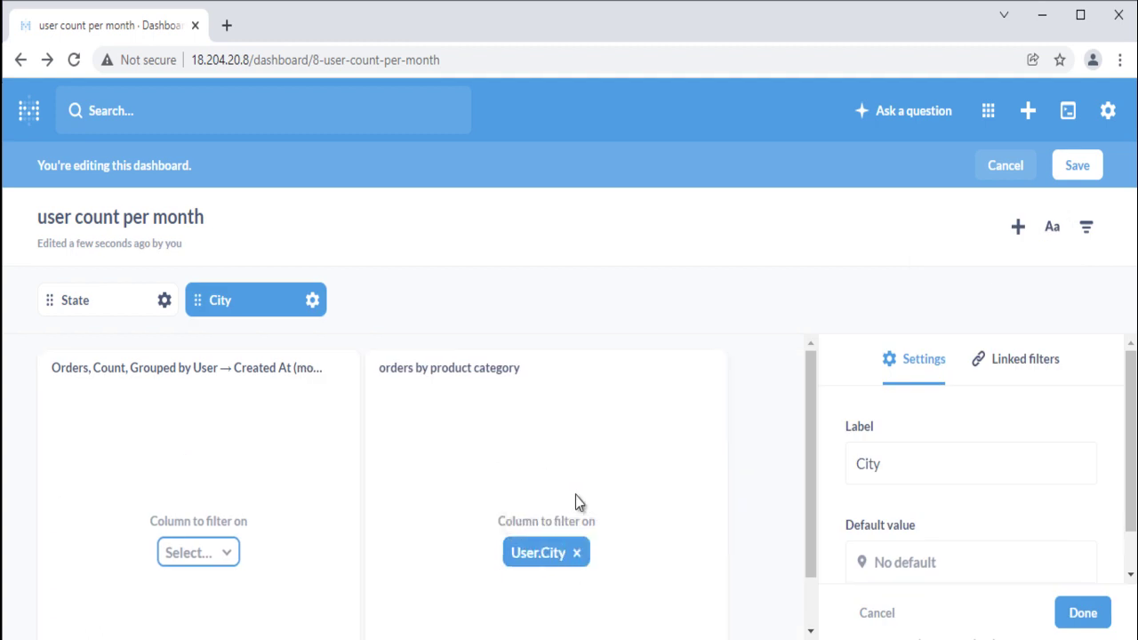
drag(1132, 373, 1131, 409)
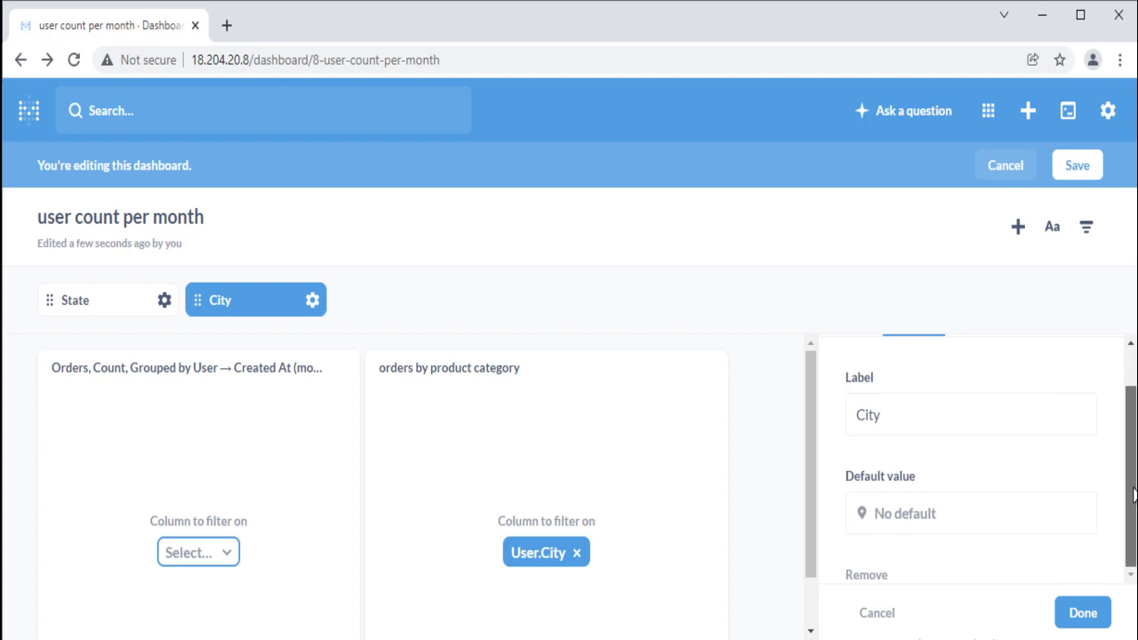
click(1083, 614)
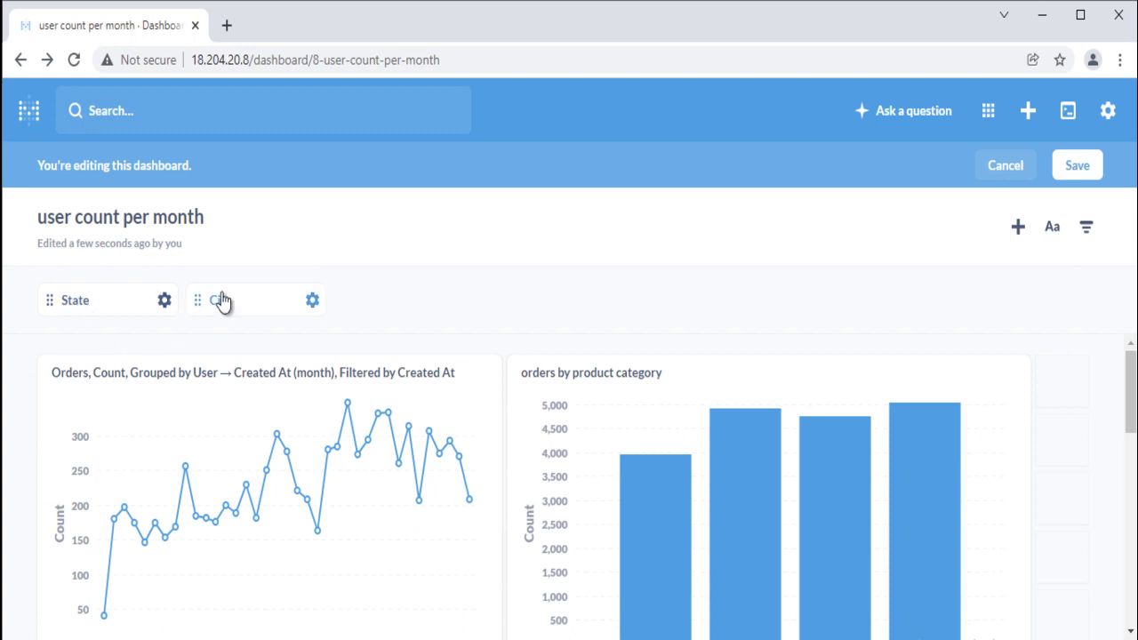
Link the City filter to State so its choices depend on the chosen state
scroll(313, 303, down, 1)
click(313, 303)
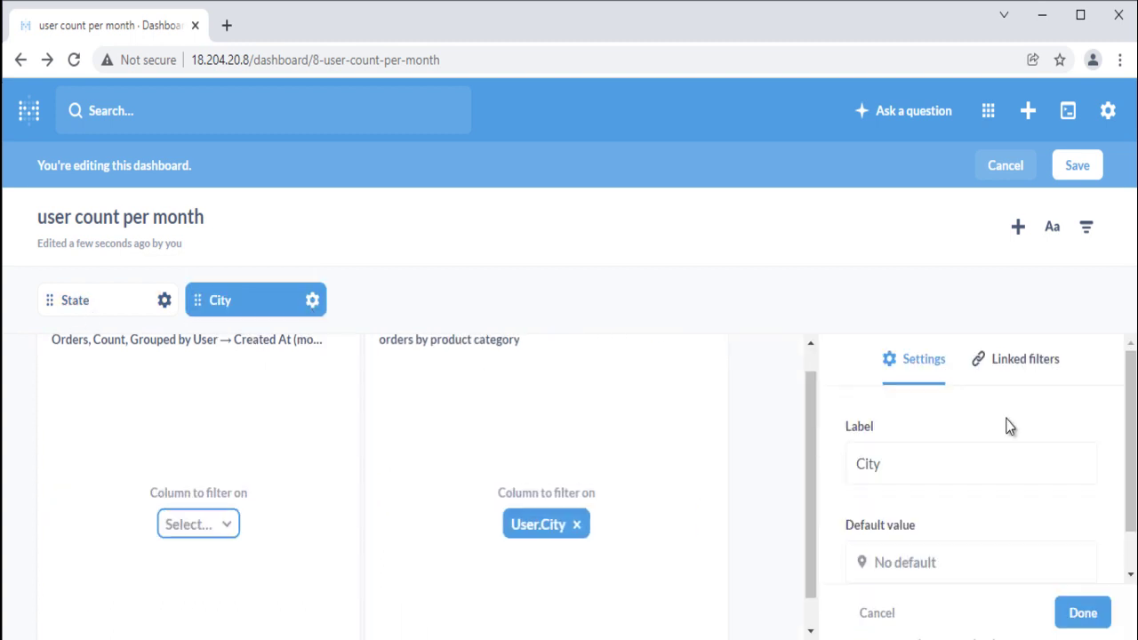
click(1028, 374)
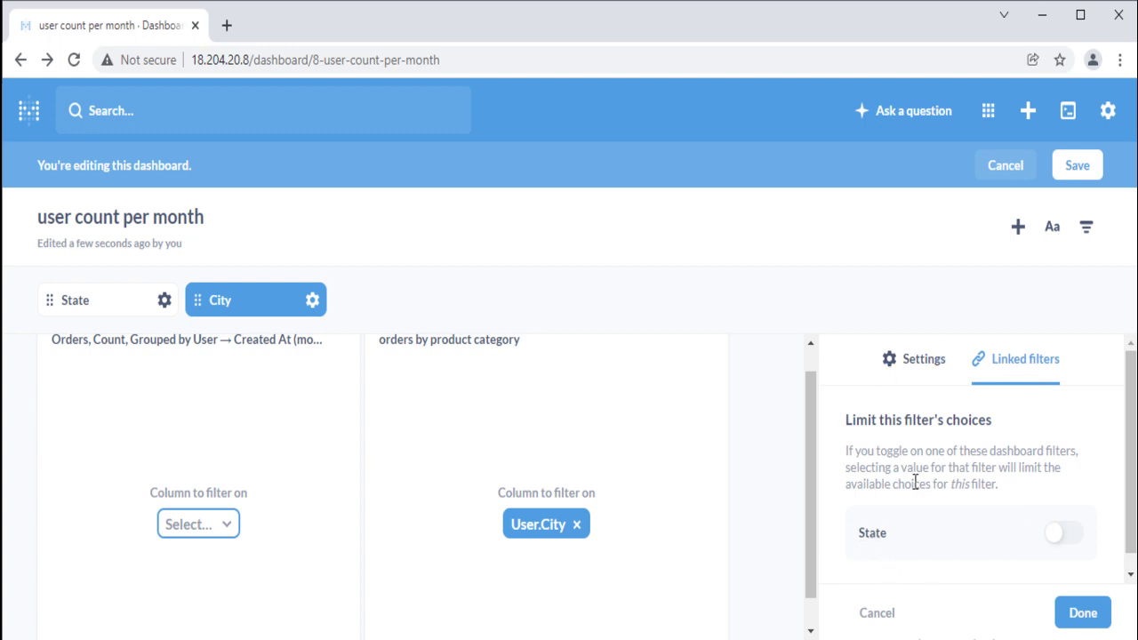
click(1079, 540)
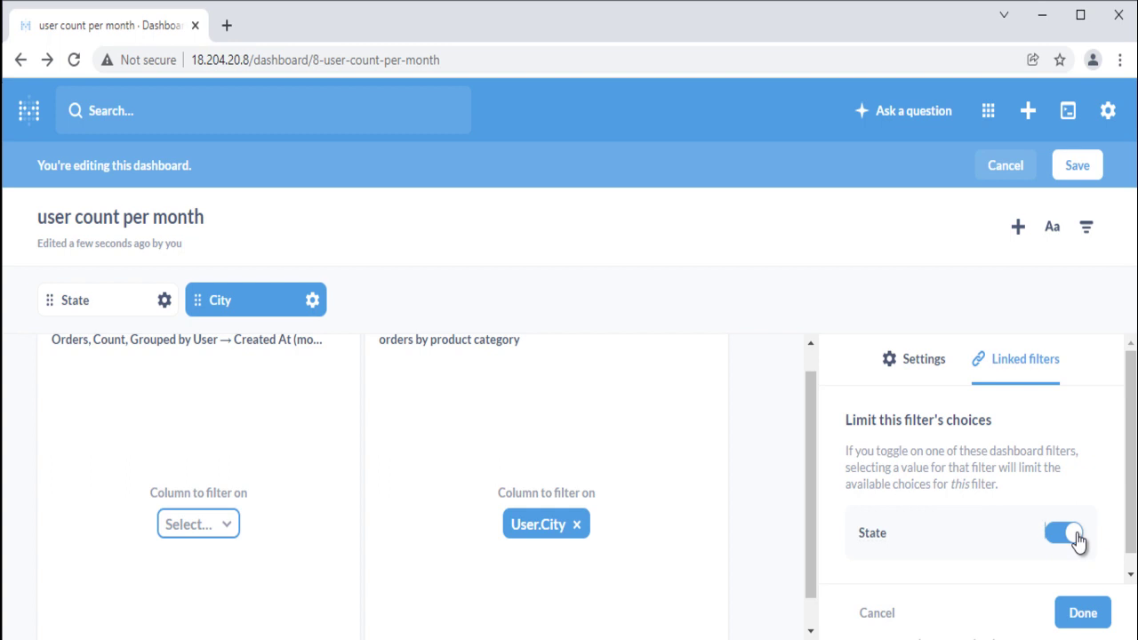
click(1082, 613)
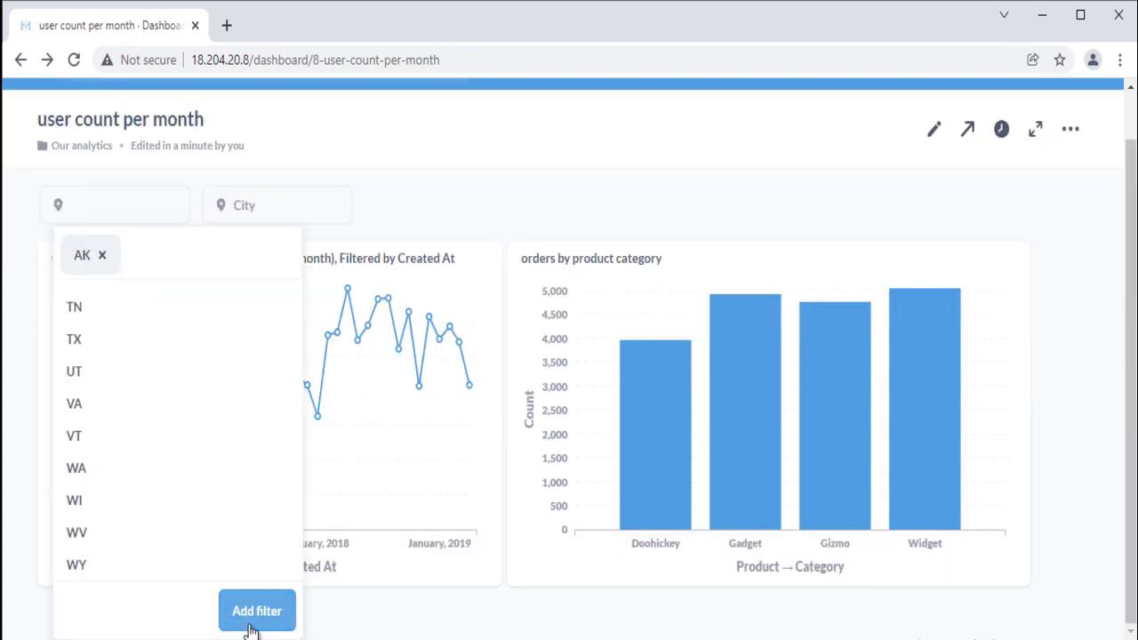
Save the dashboard and filter it to AK cities Bettles and Hooper Bay
click(257, 612)
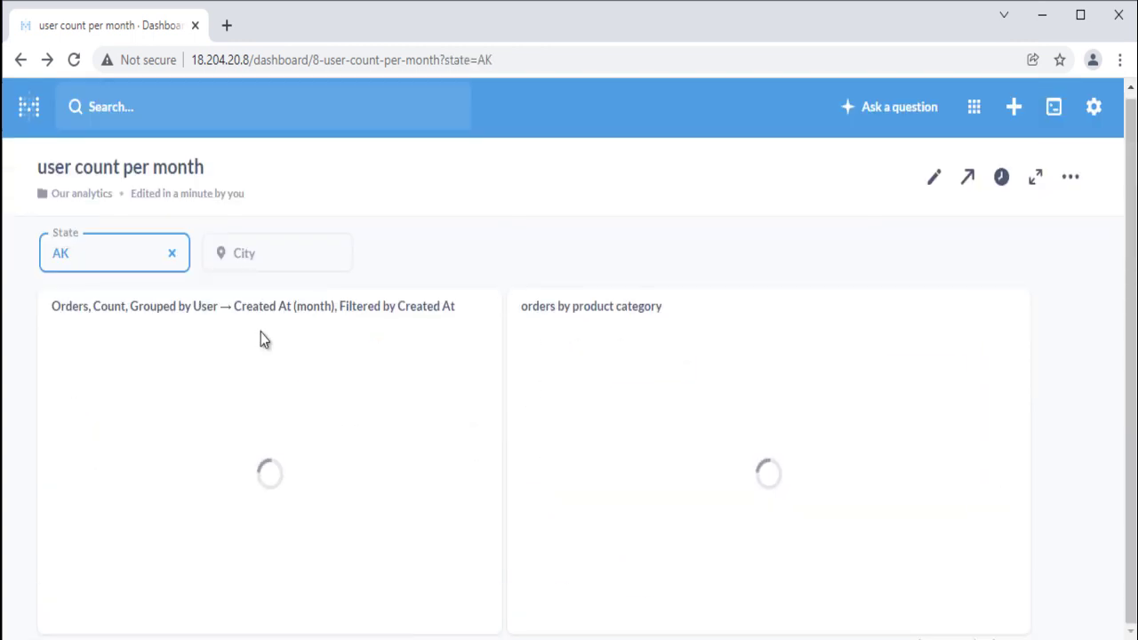
click(267, 253)
click(254, 384)
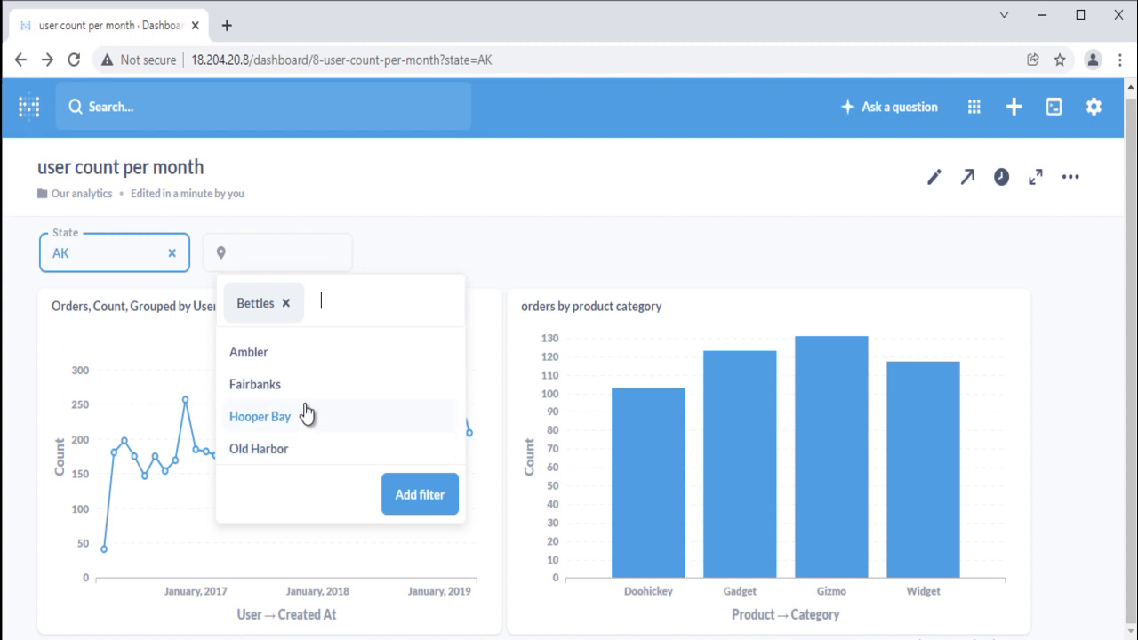
click(298, 418)
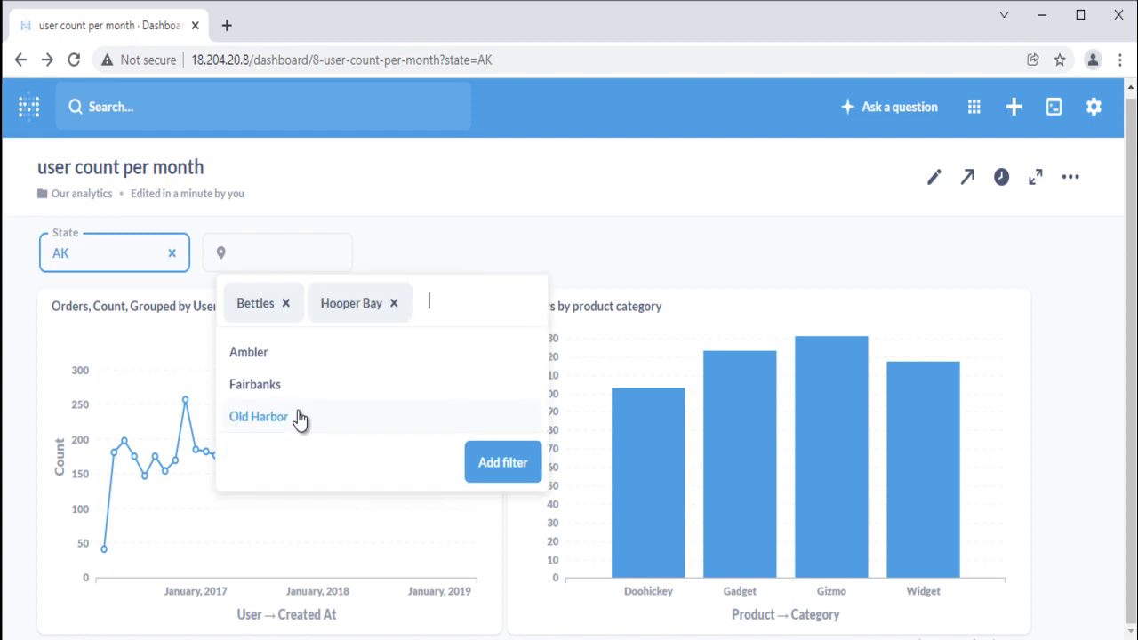
click(483, 472)
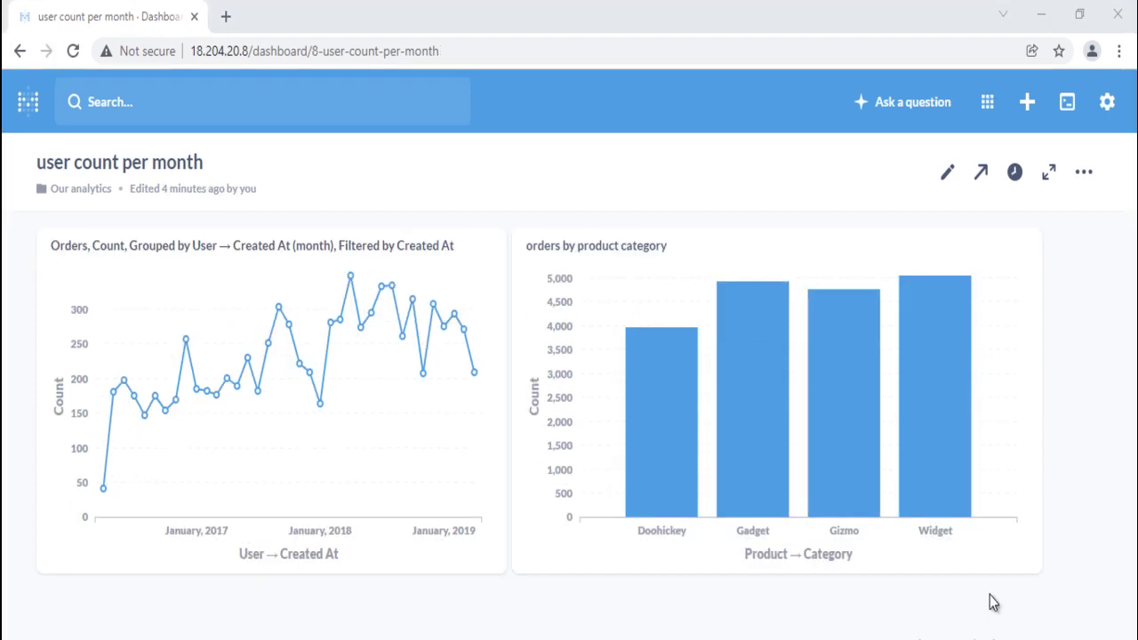
Check the drill-through options on the Doohickey bar without choosing one
mouse_move(657, 428)
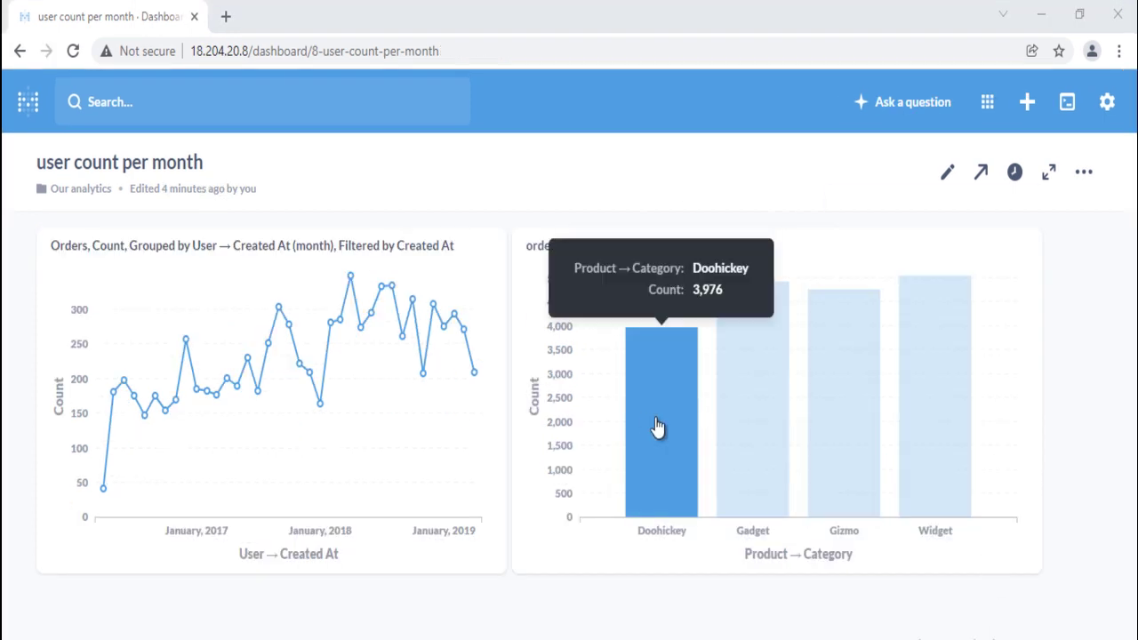
click(657, 466)
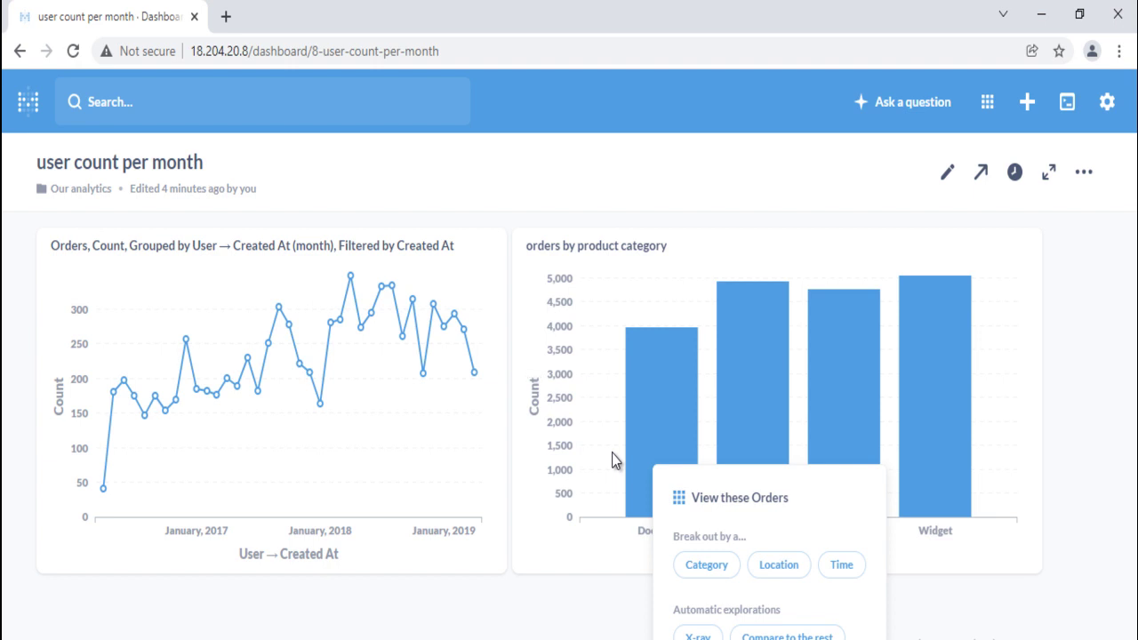
click(606, 397)
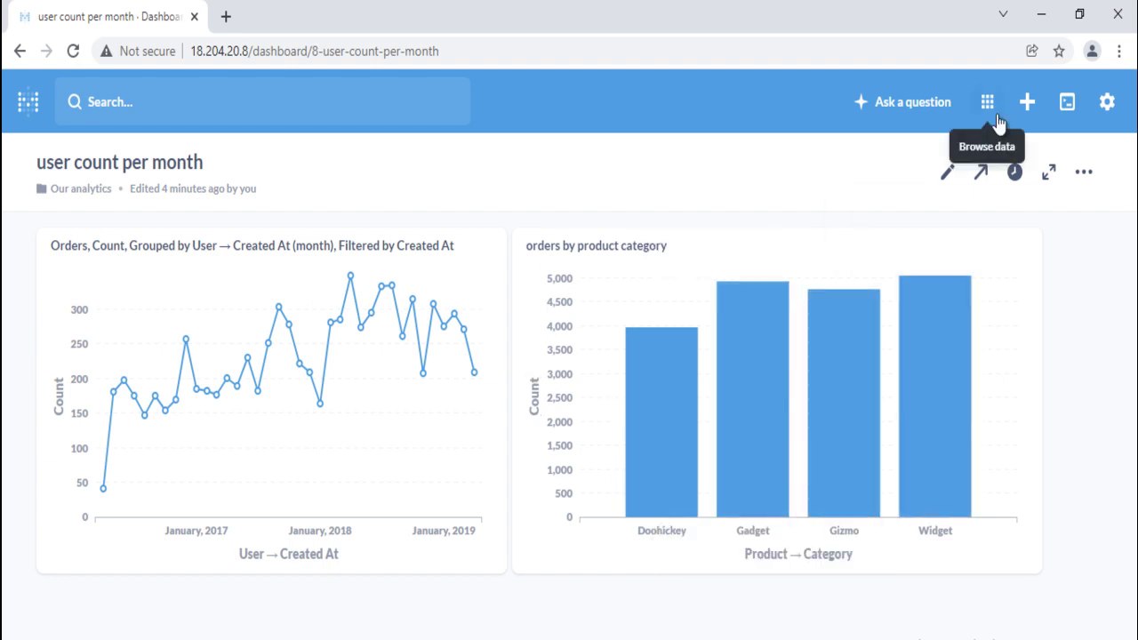
Set the category bar chart's click behavior to go to a custom destination
click(947, 174)
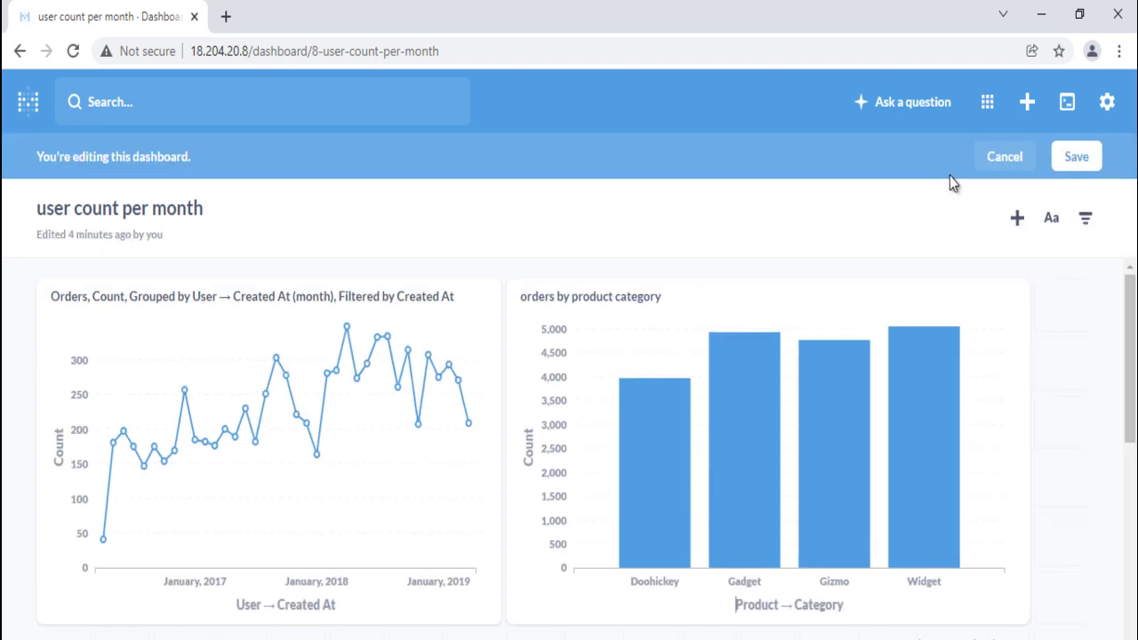
mouse_move(818, 300)
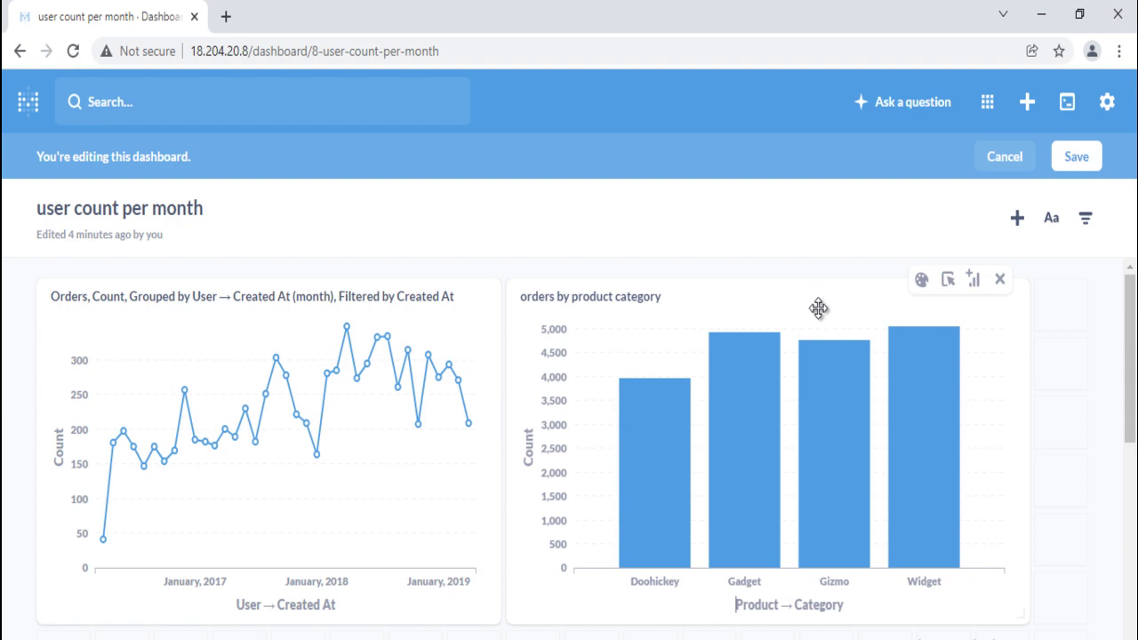
click(948, 281)
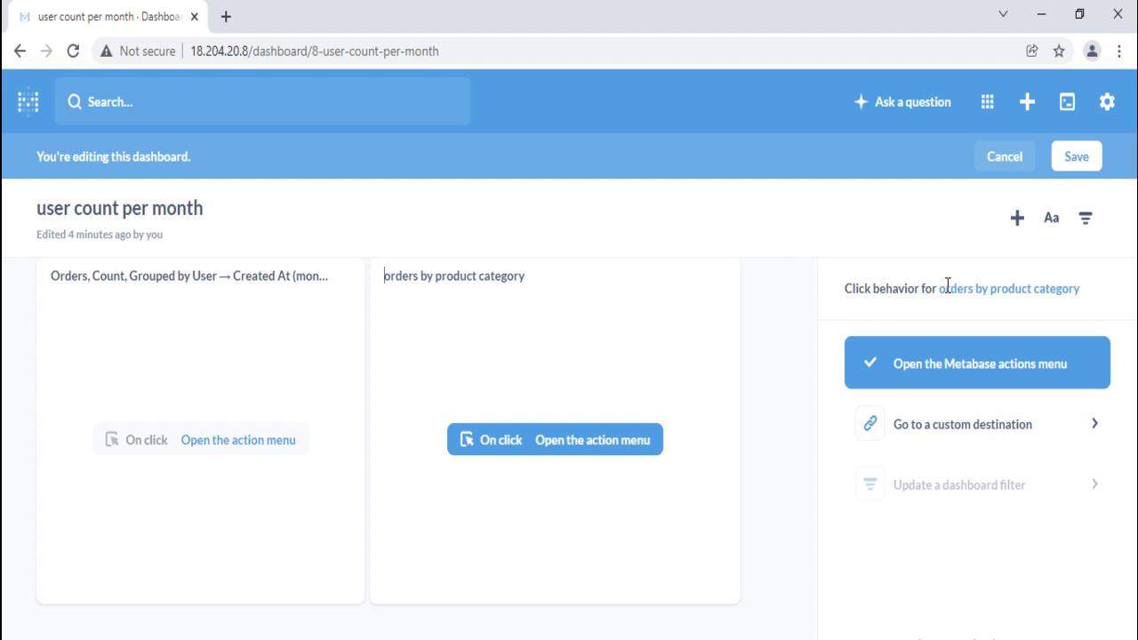
click(943, 425)
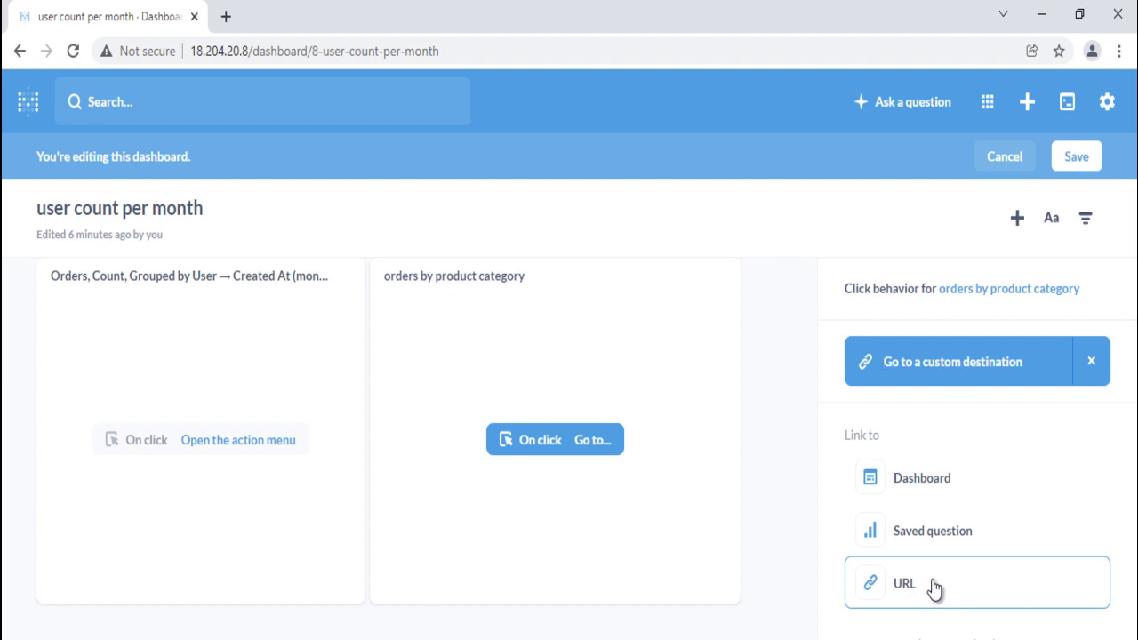
Link bar clicks to the saved monthly Orders count question, mapping Products → Category
click(1076, 14)
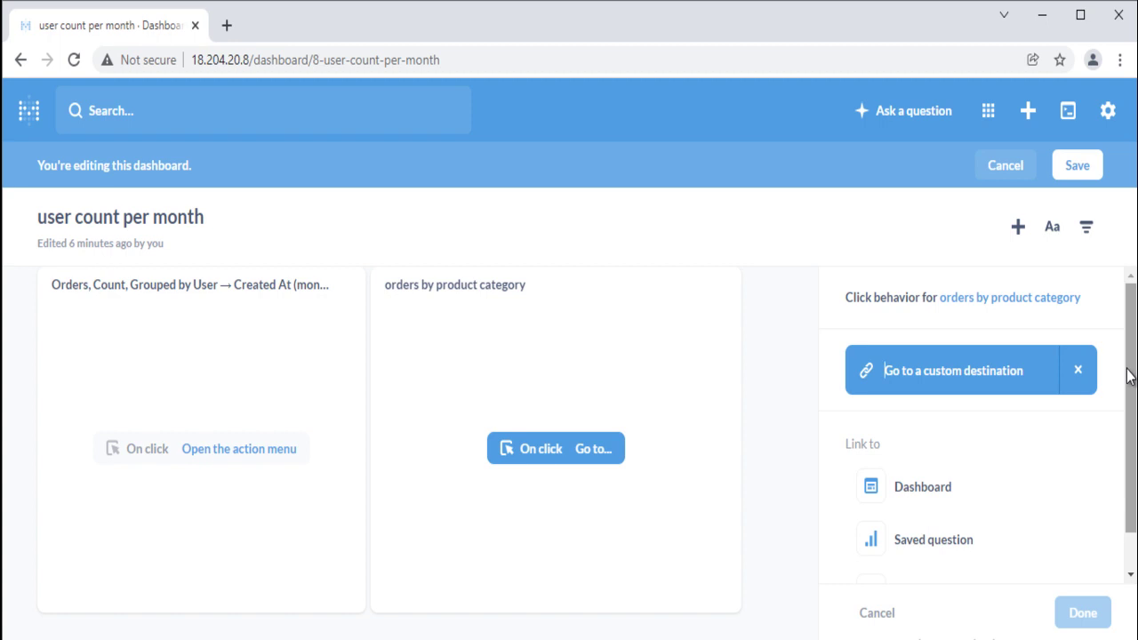
scroll(1129, 377, down, 1)
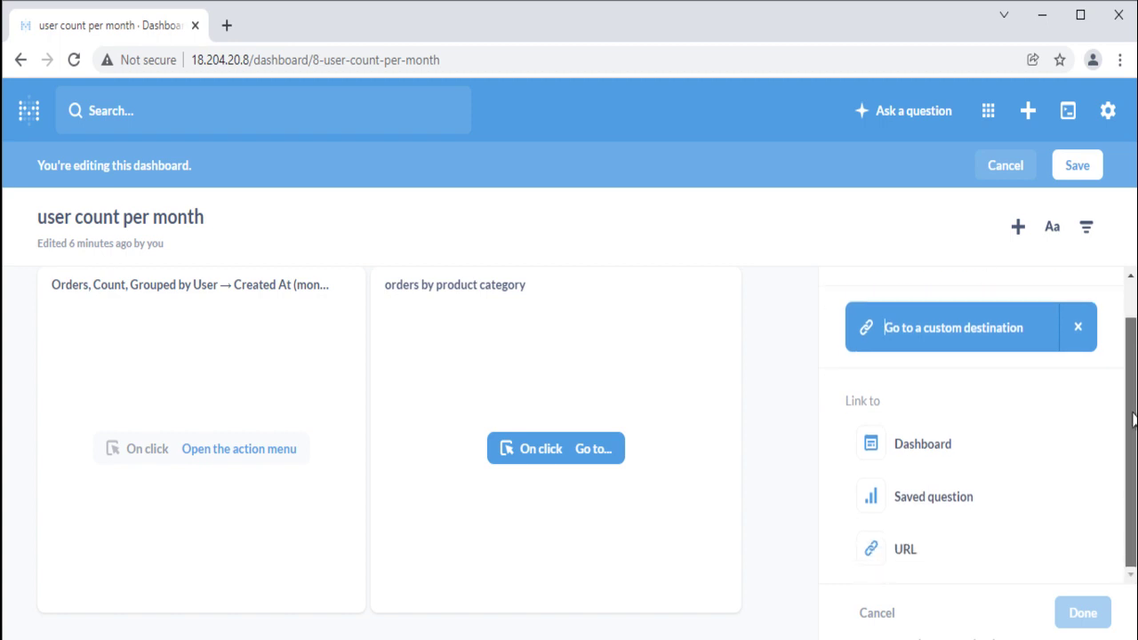
scroll(933, 367, up, 1)
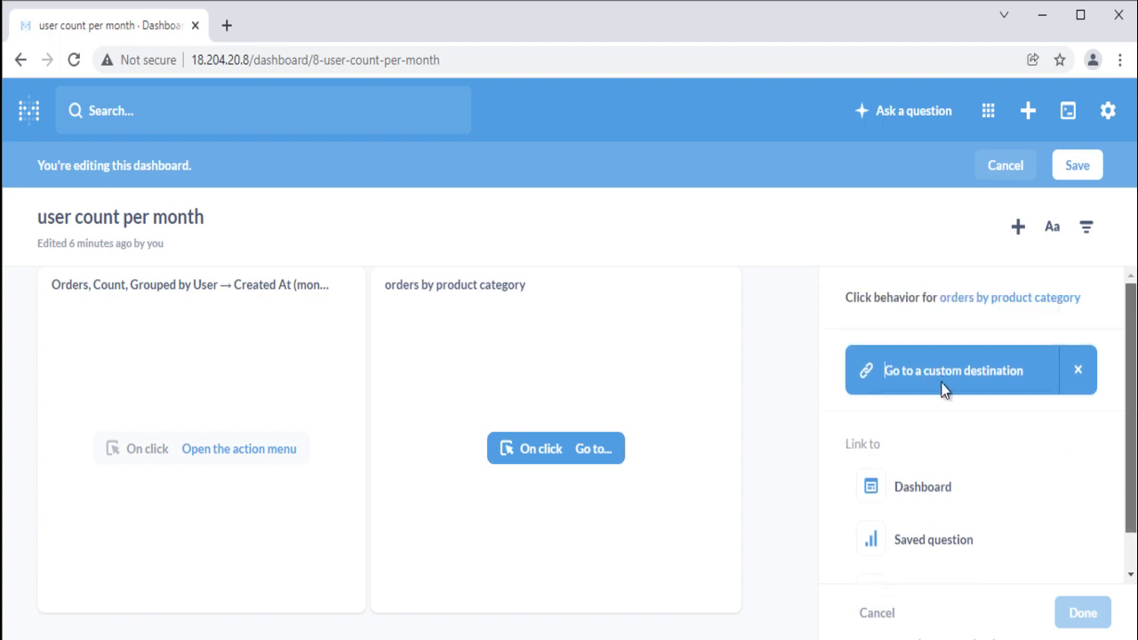
scroll(944, 395, down, 1)
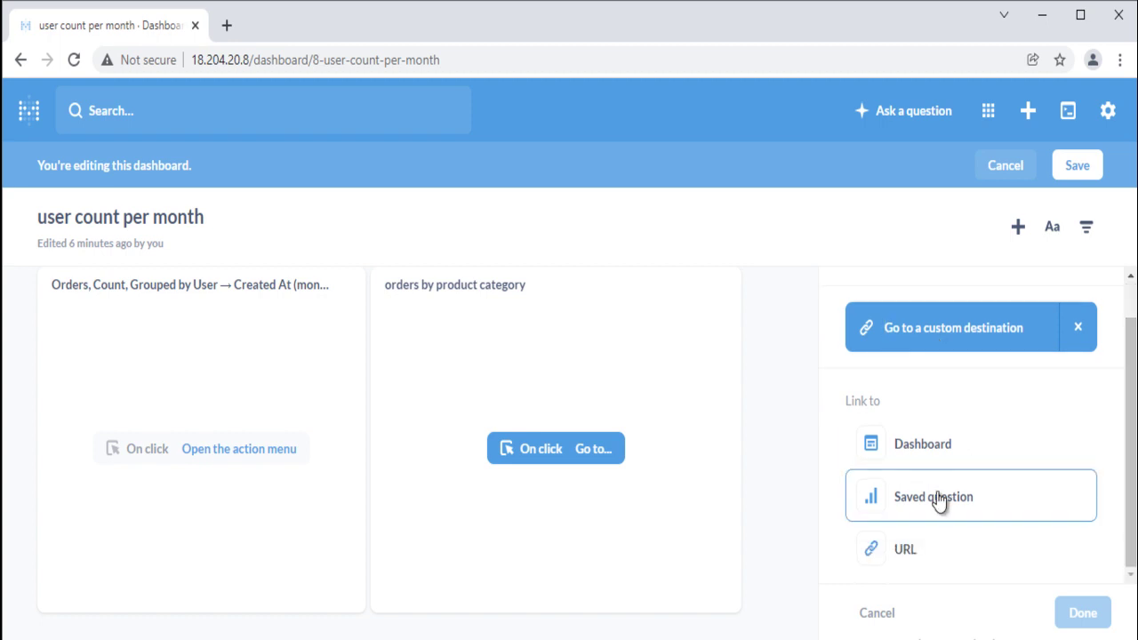
click(938, 500)
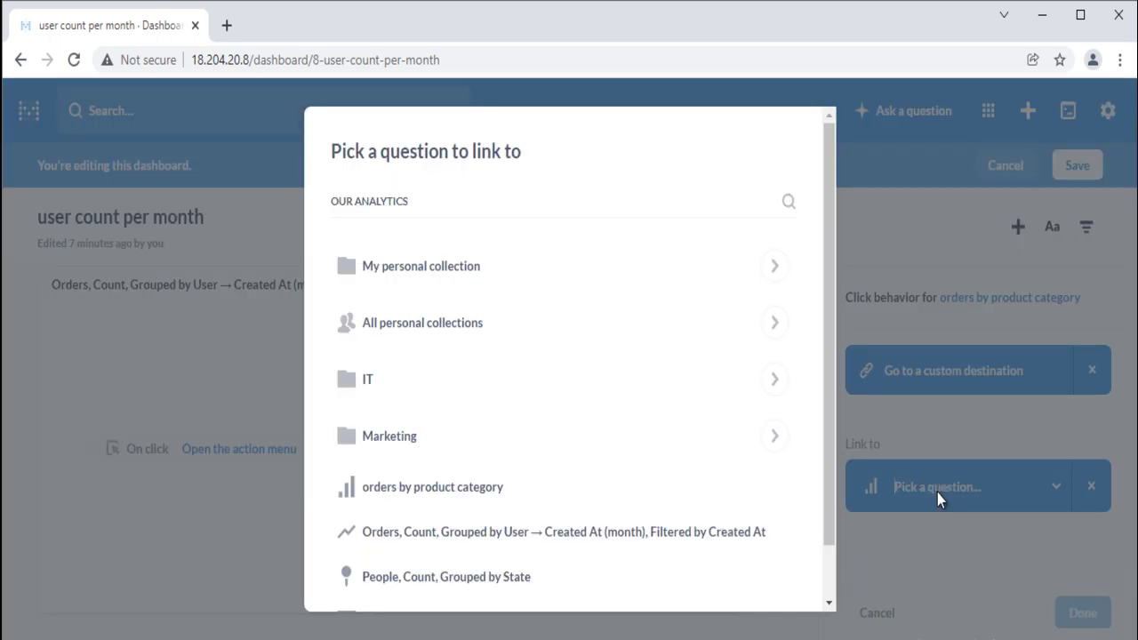
click(439, 541)
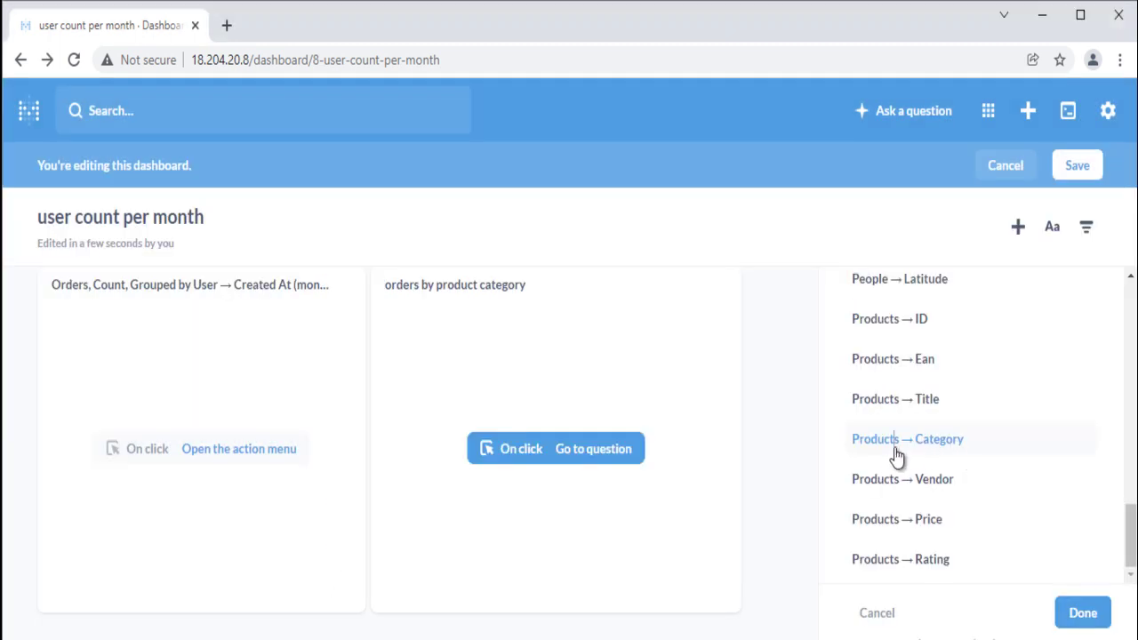
click(896, 455)
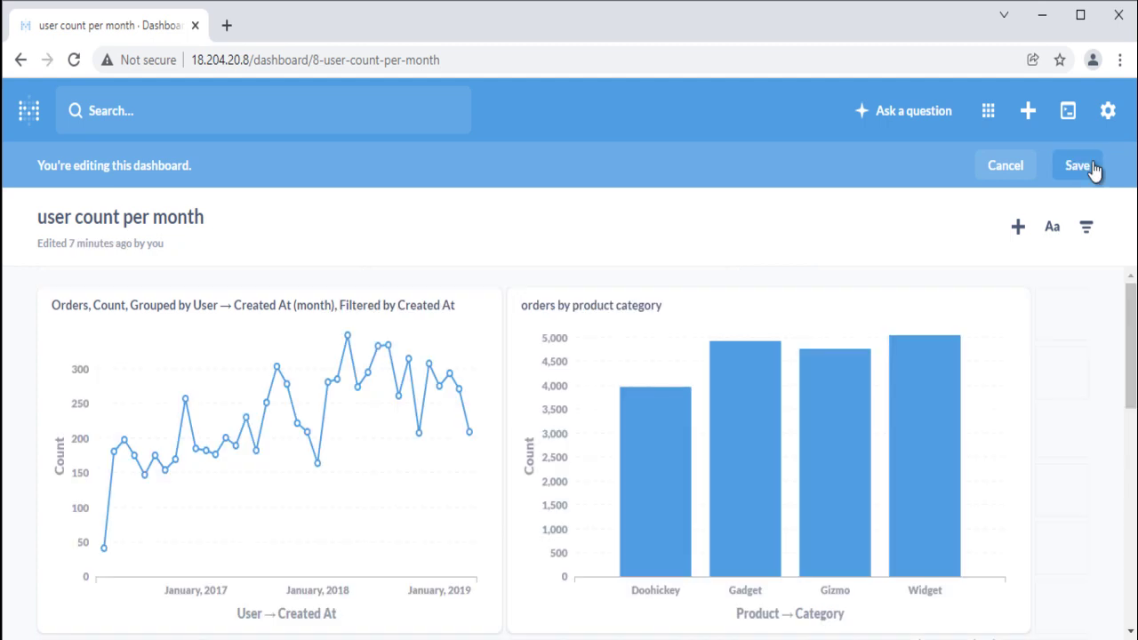
Save the click behavior, then test it on the Doohickey bar and view the results as a table
click(1093, 168)
mouse_move(667, 414)
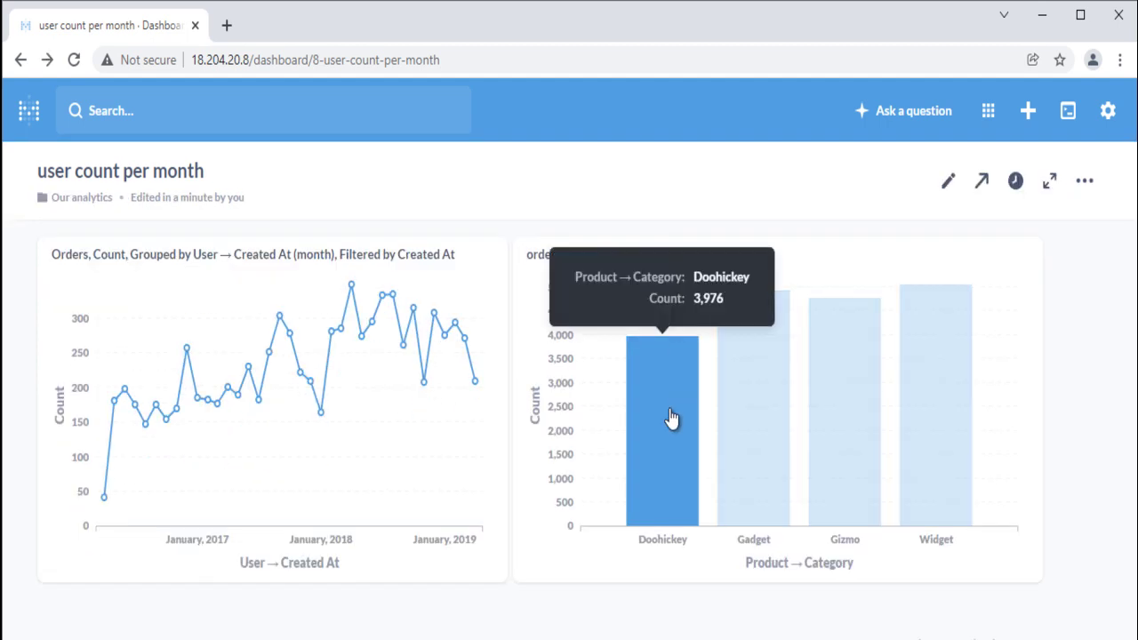
click(654, 477)
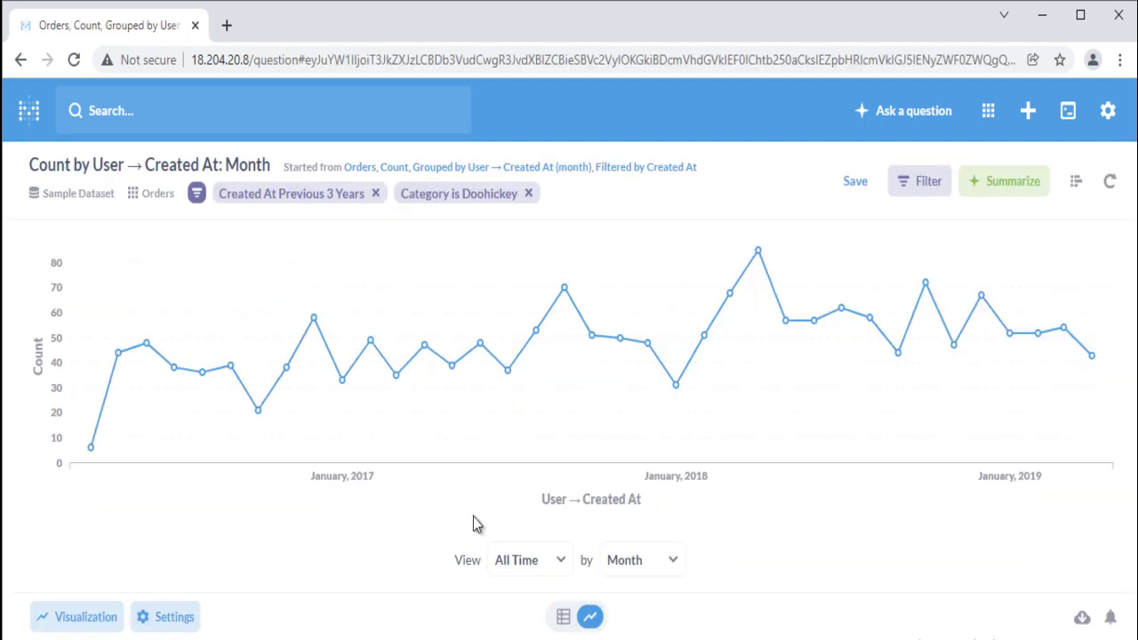
click(564, 617)
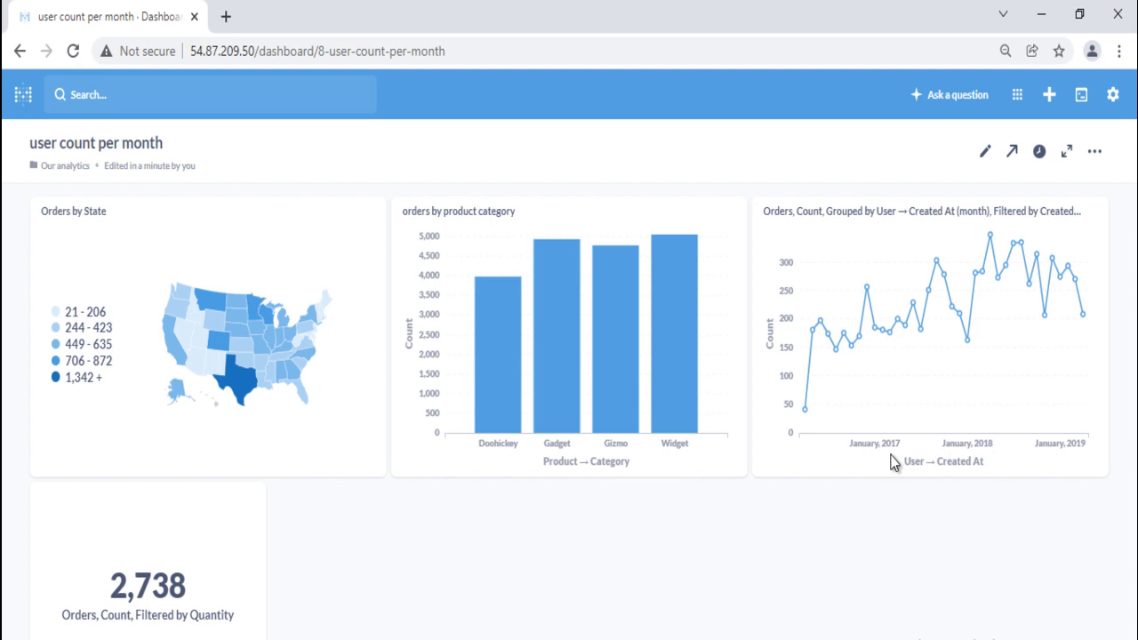
Open and dismiss the Texas drill-through options on the Orders by State map
click(236, 374)
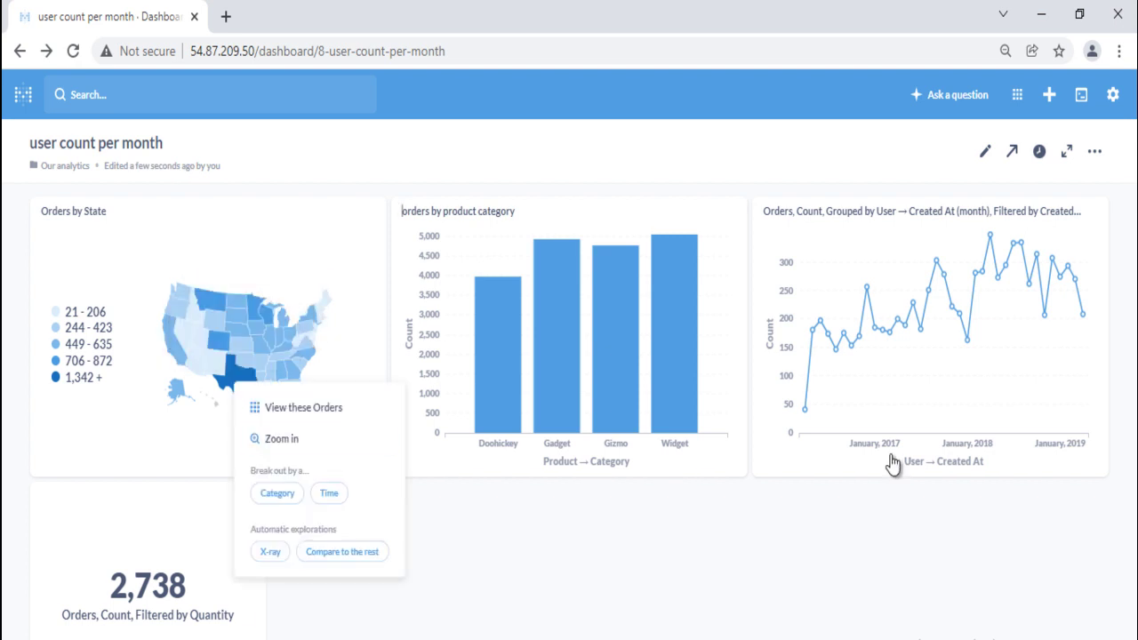
click(893, 464)
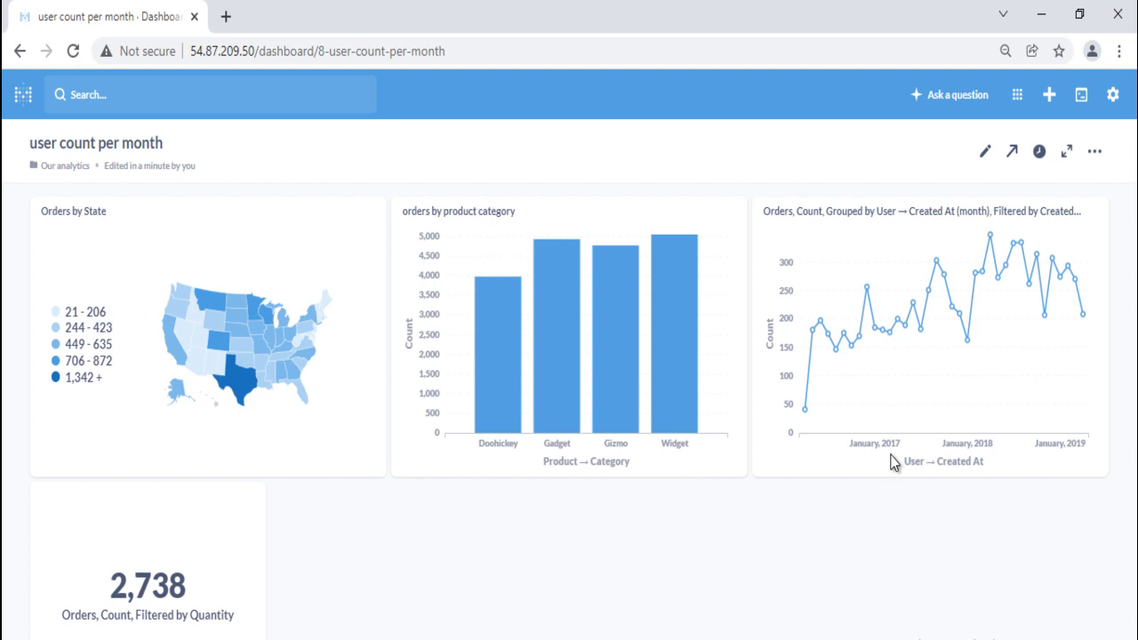
click(893, 462)
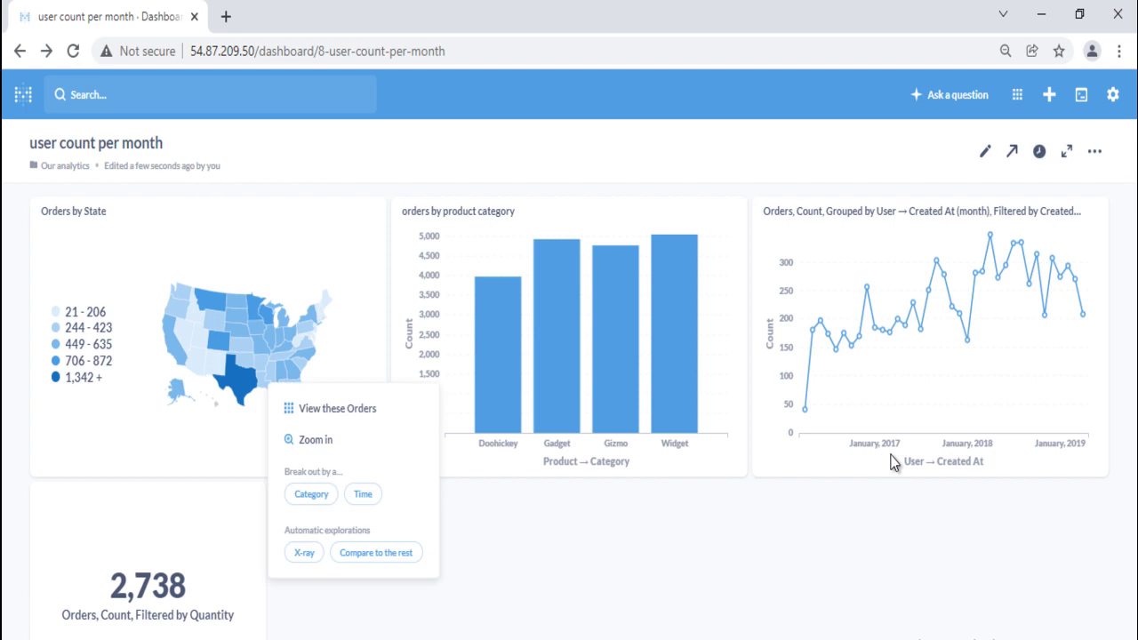
Add a Location > State filter and map the count card to User.State
click(985, 151)
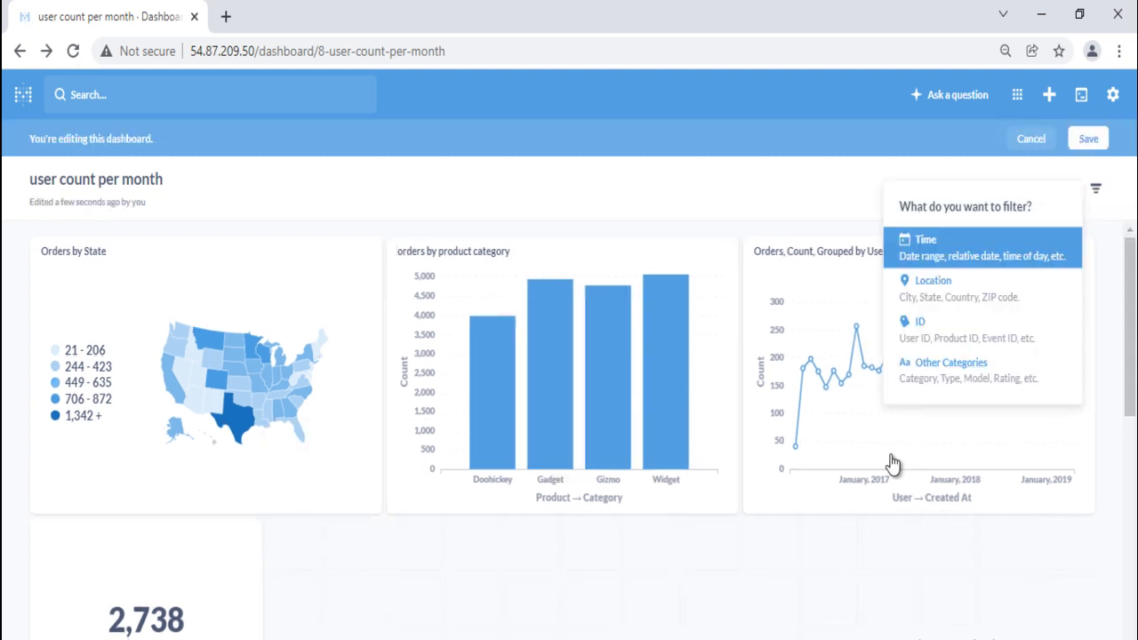
key(Down)
key(Return)
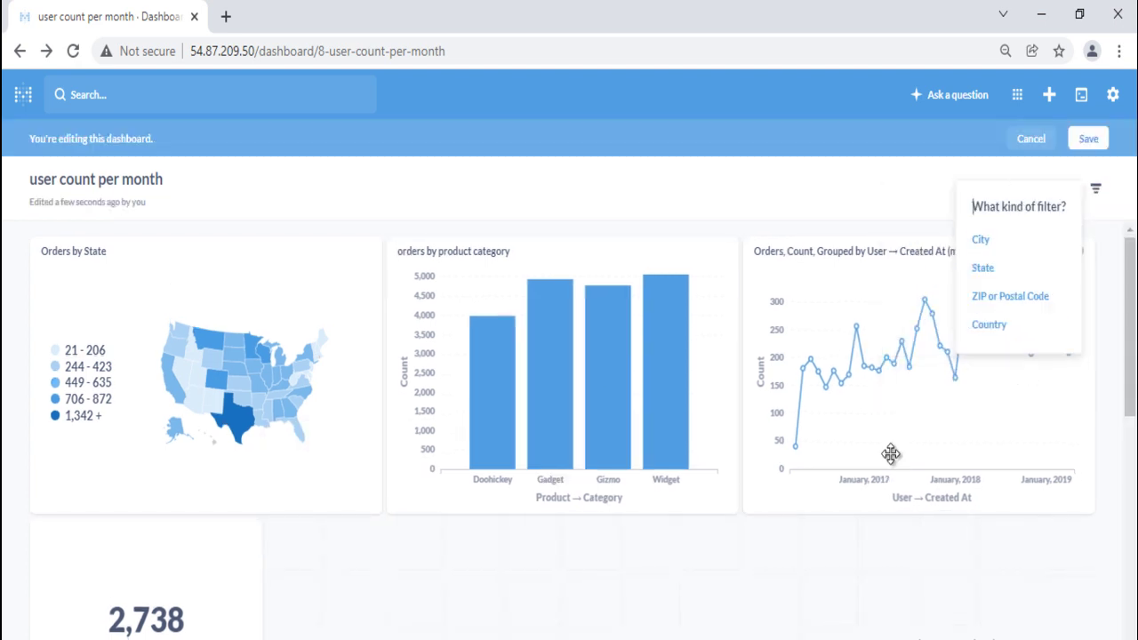
key(Down)
key(Return)
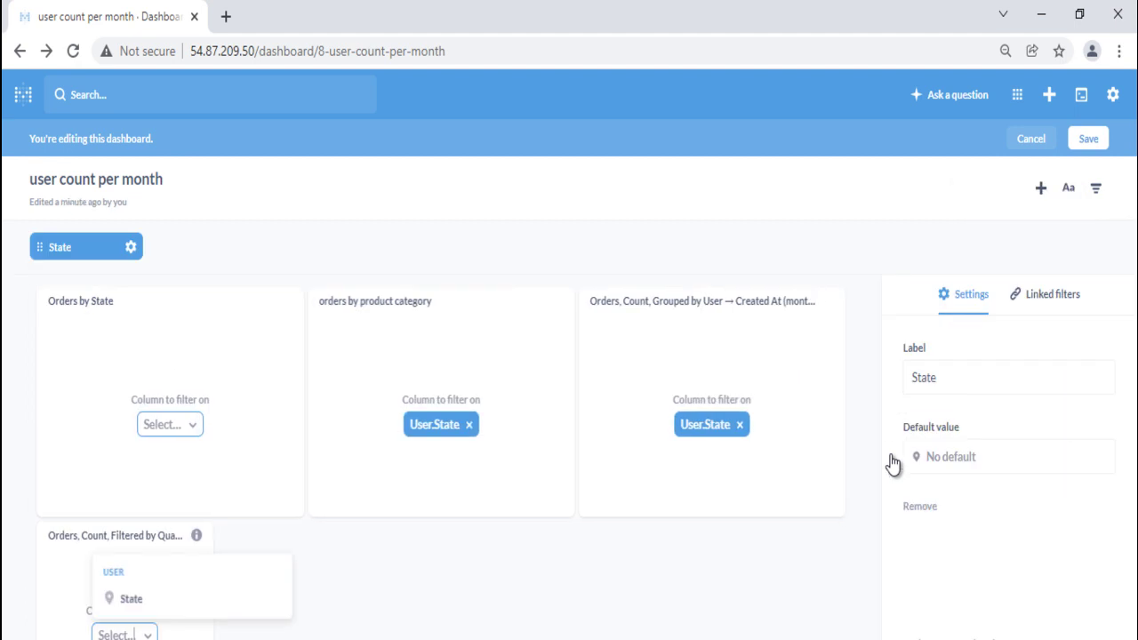
key(Down)
key(Return)
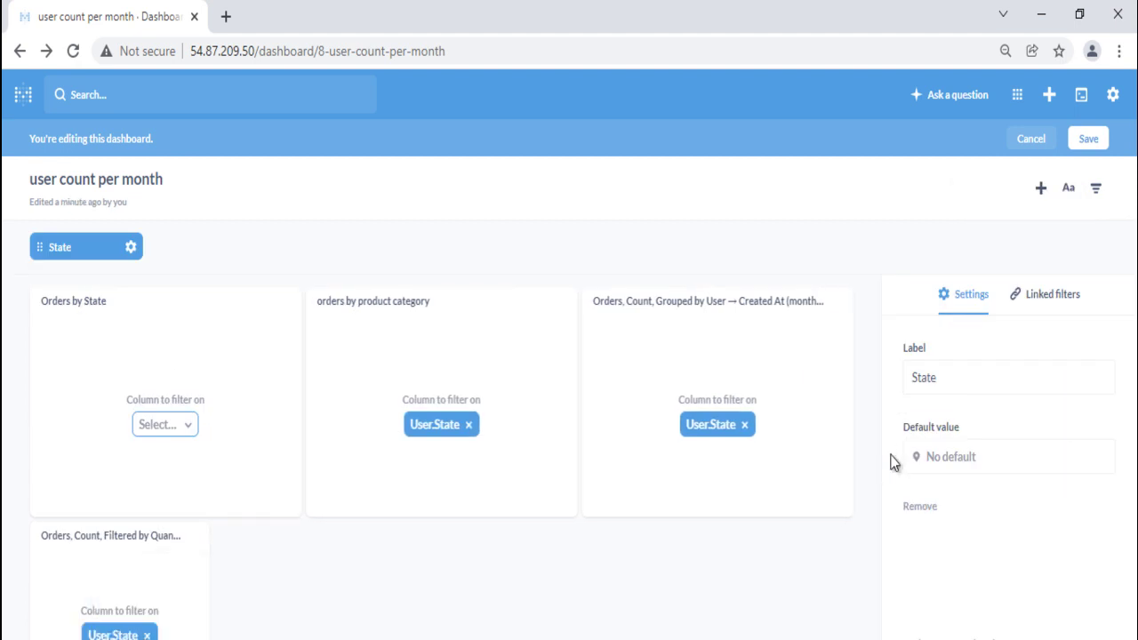
click(892, 456)
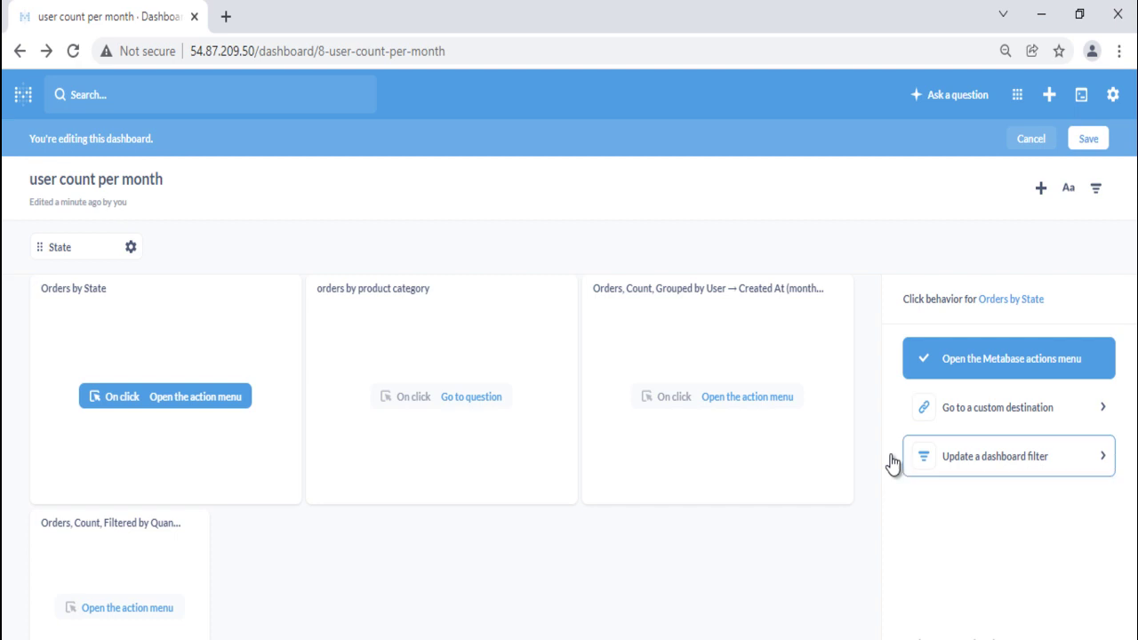
Make map clicks update the State filter from User → State, then save the dashboard
click(893, 463)
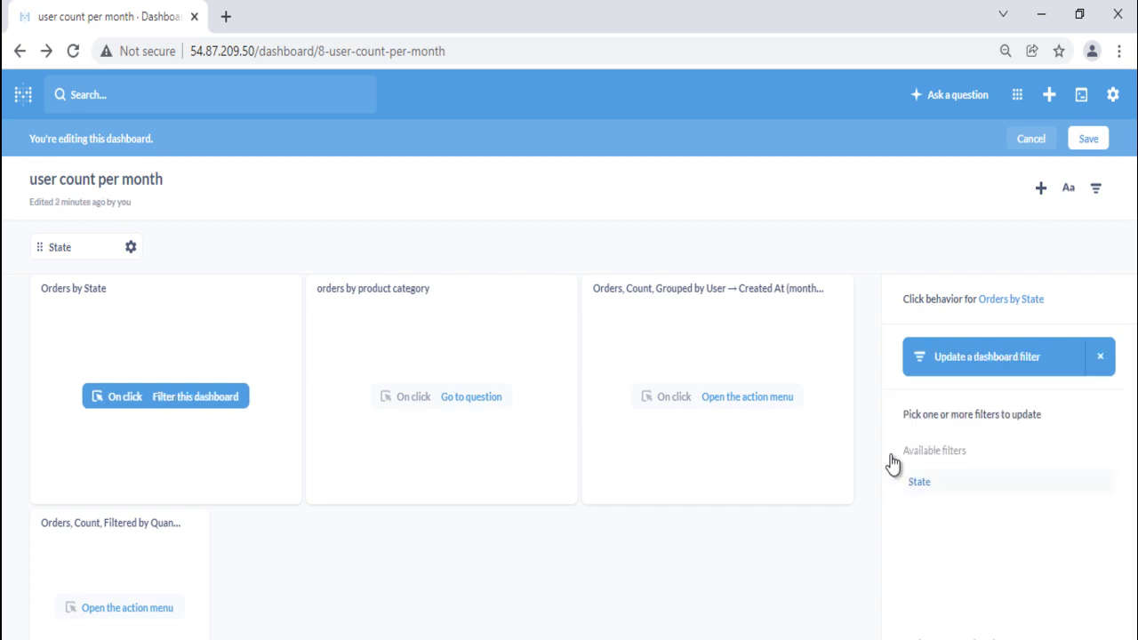
click(920, 481)
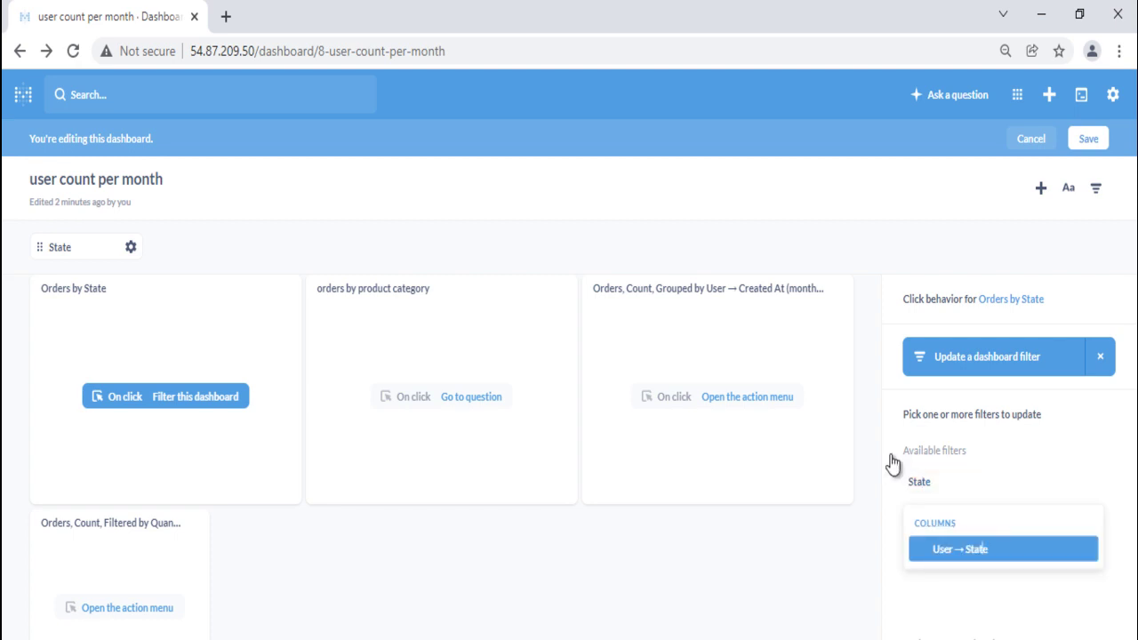
key(Return)
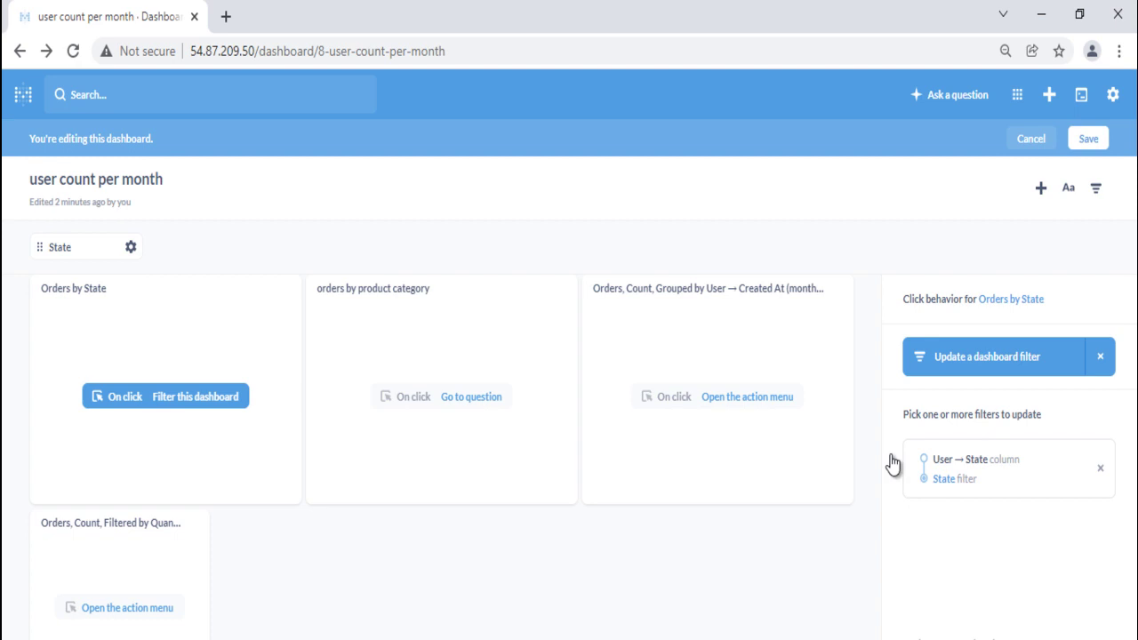
click(893, 462)
key(ctrl+s)
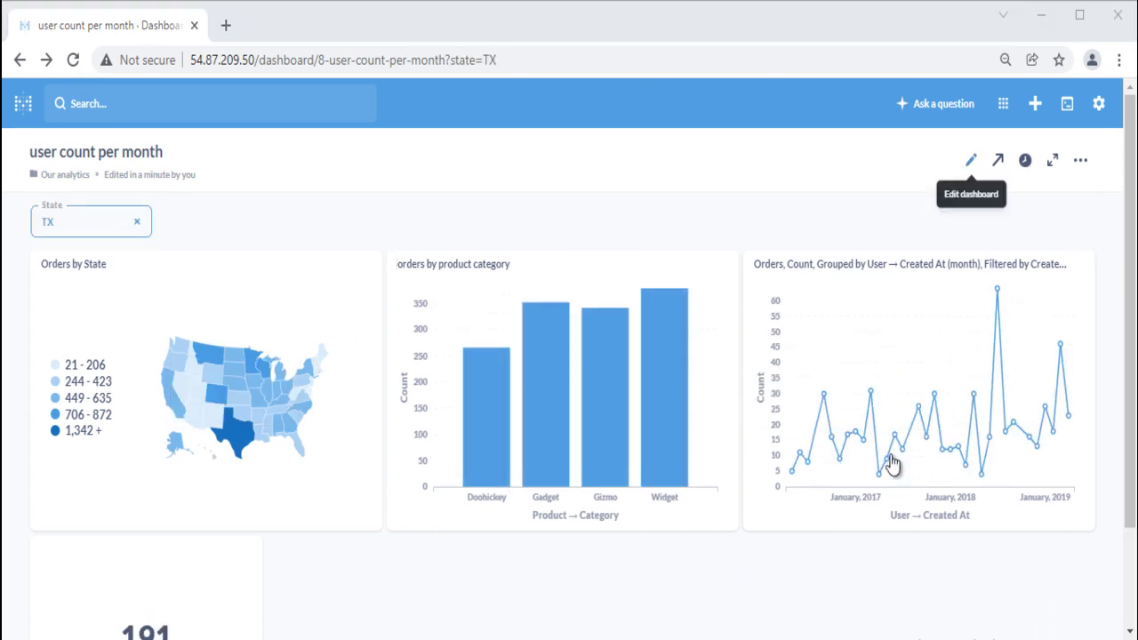
Add a Category filter to the dashboard and map the cards to Product.Category
click(970, 160)
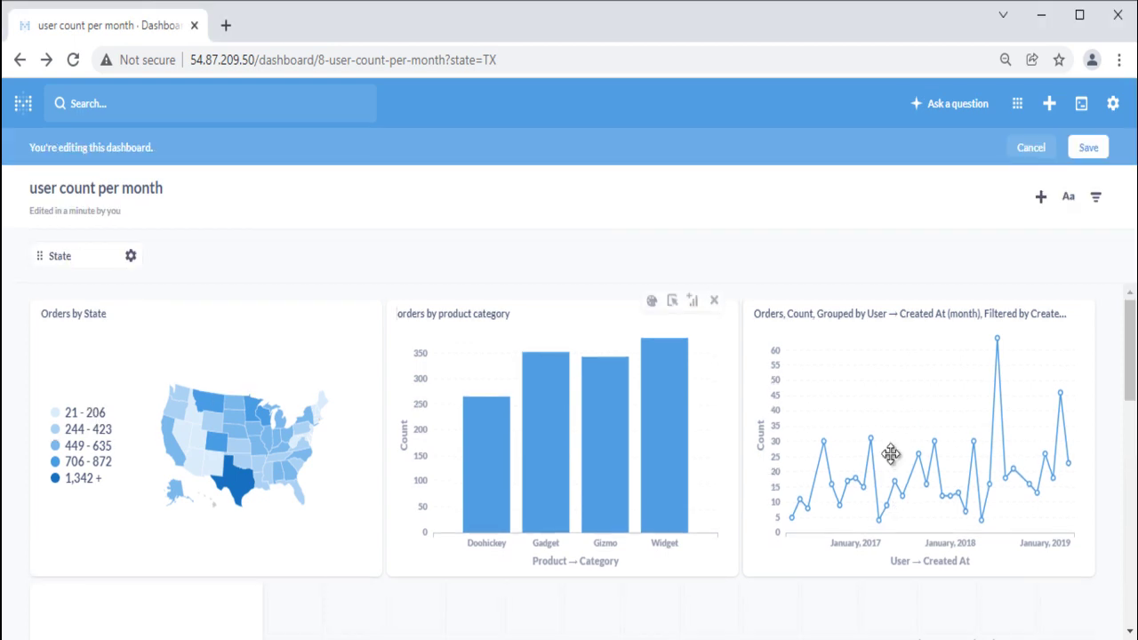
scroll(892, 464, down, 3)
click(1095, 196)
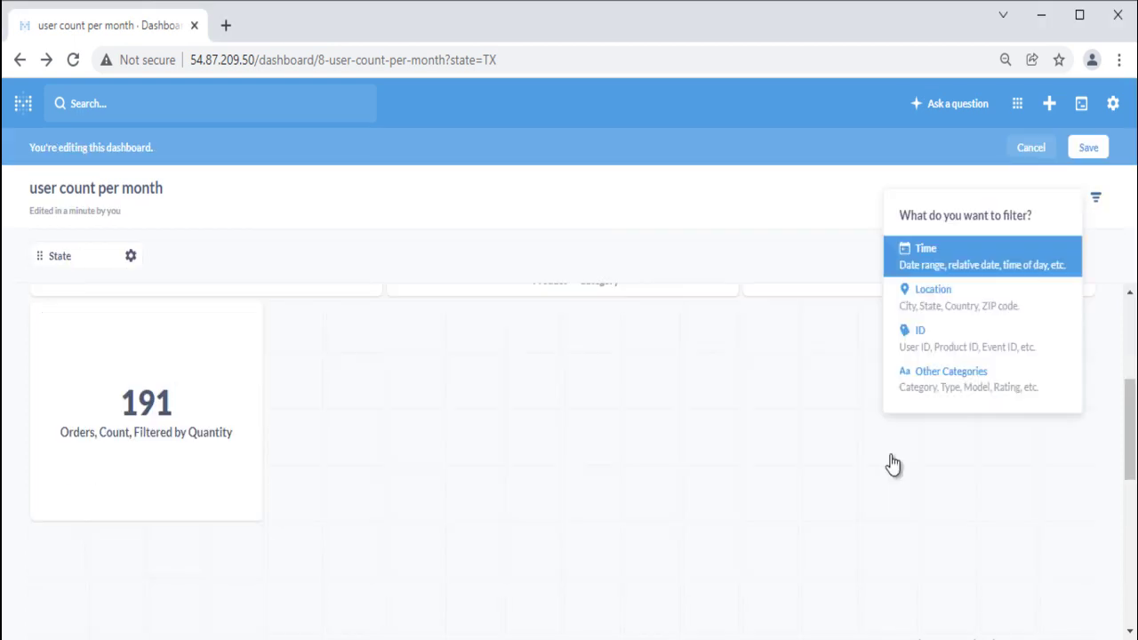
click(950, 373)
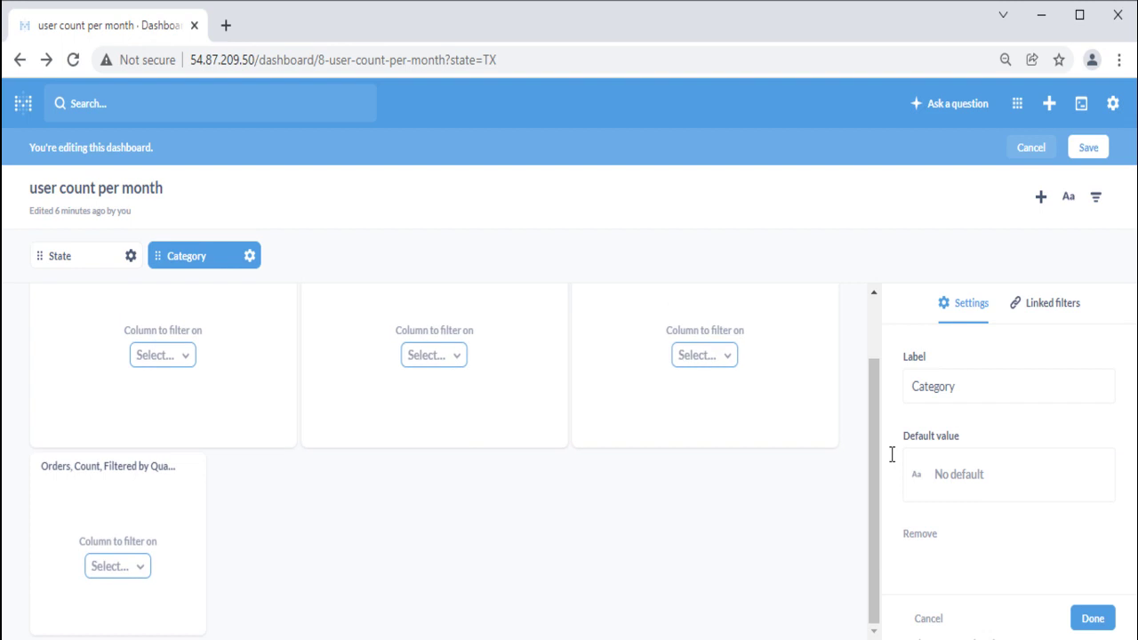
key(Tab)
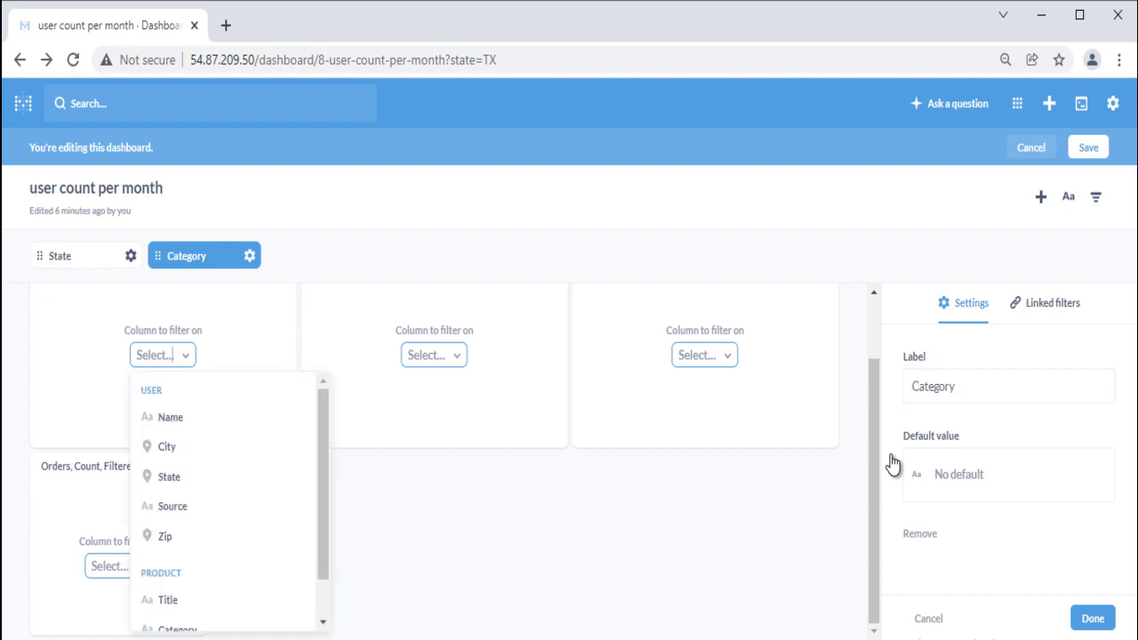
key(Down)
key(Down)
key(Down)
key(Down)
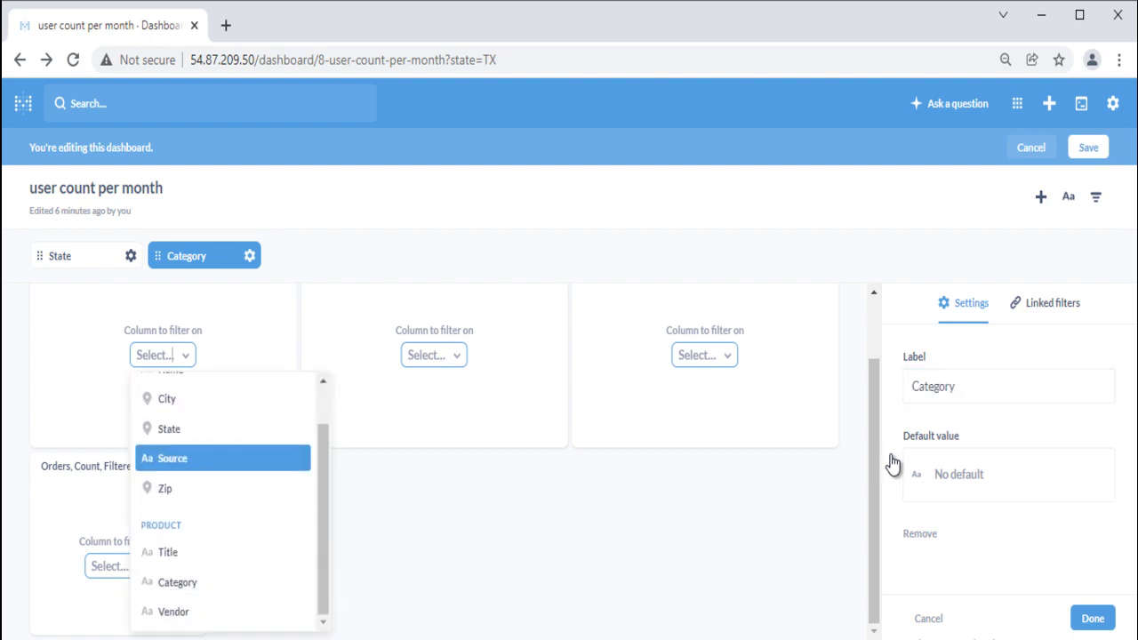
key(Down)
key(Down)
key(Down)
key(Return)
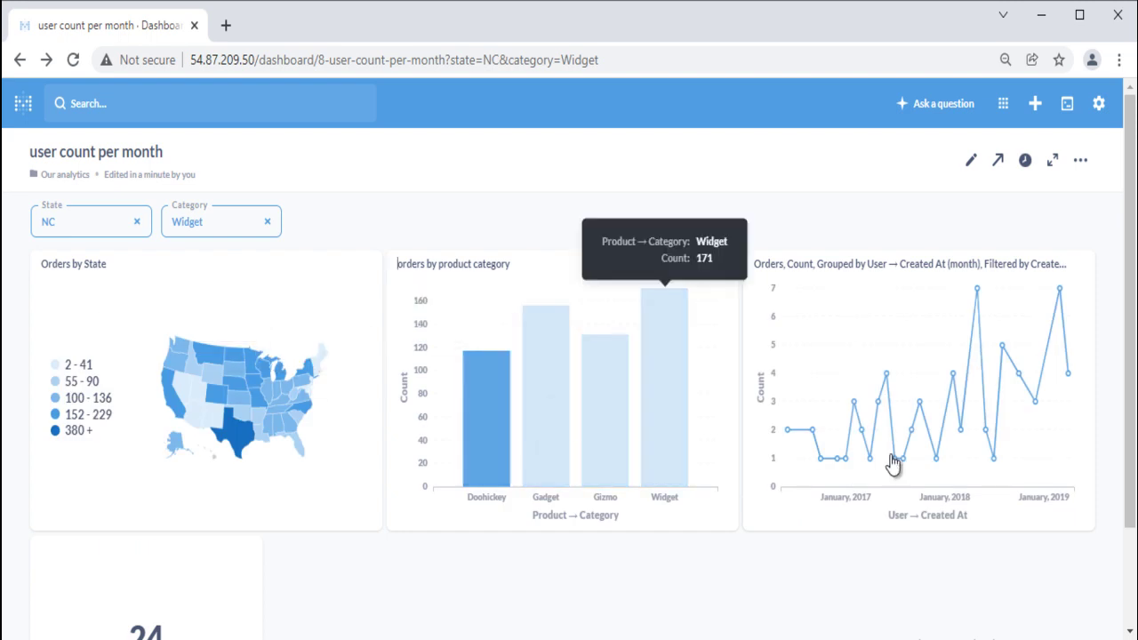
Filter the dashboard to Texas by clicking it on the Orders by State map
scroll(891, 458, down, 2)
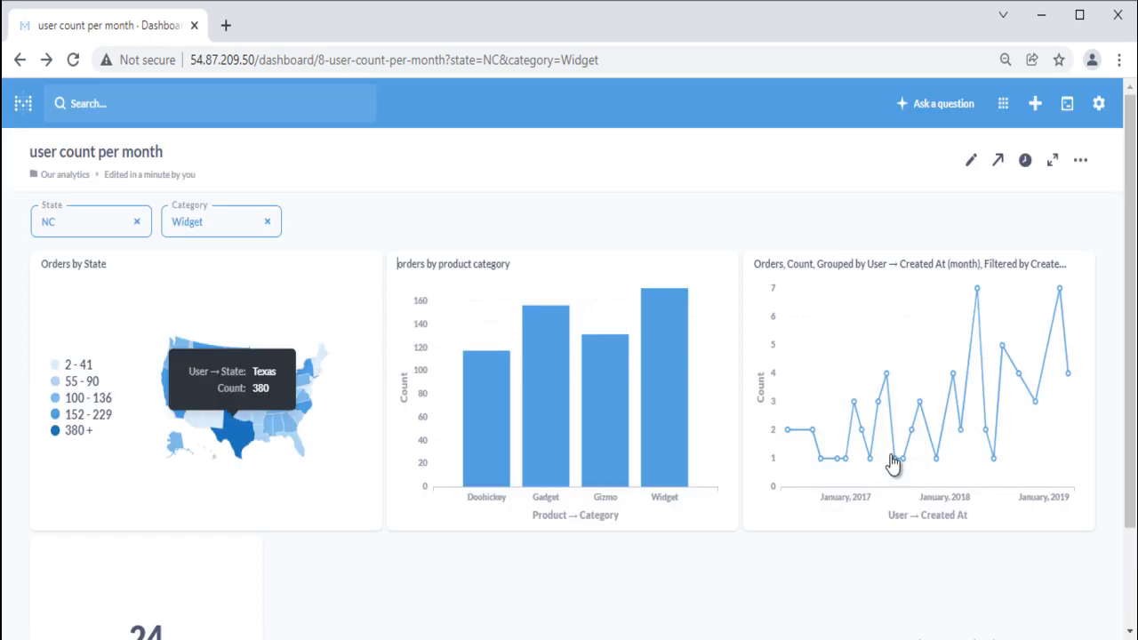
click(233, 427)
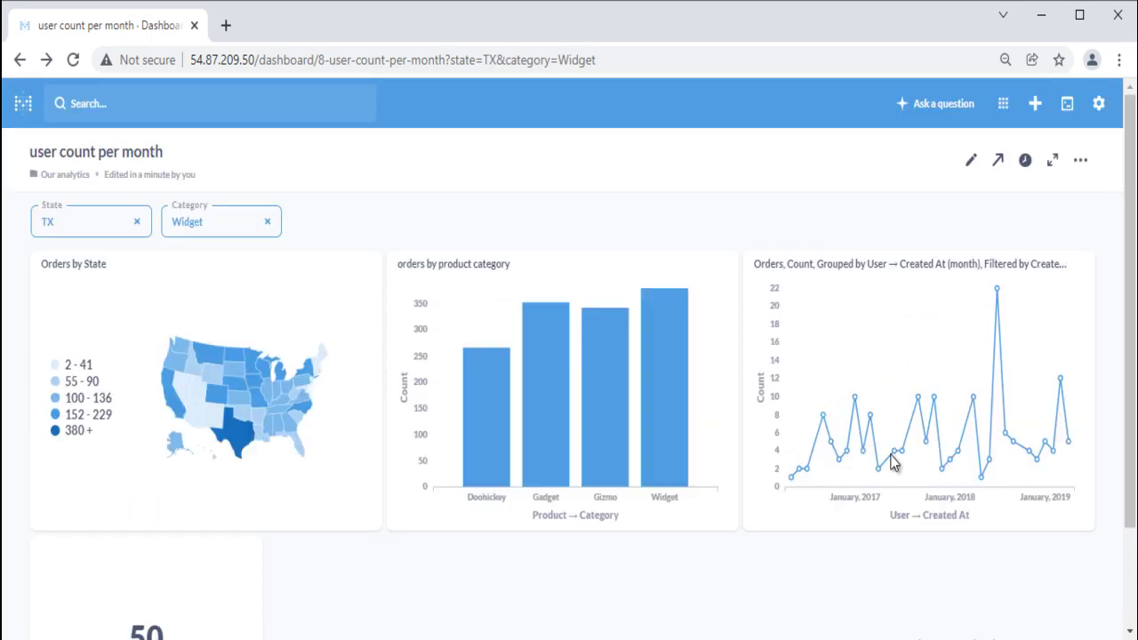
scroll(892, 463, down, 2)
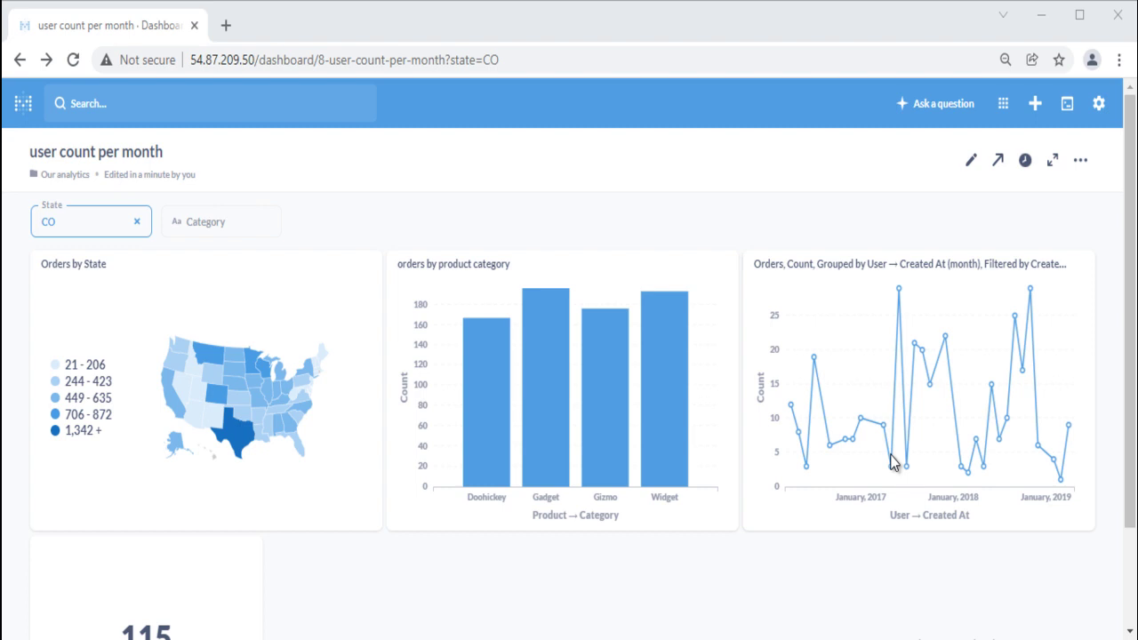
Start a simple question on the Sample Dataset People table
key(alt+Right)
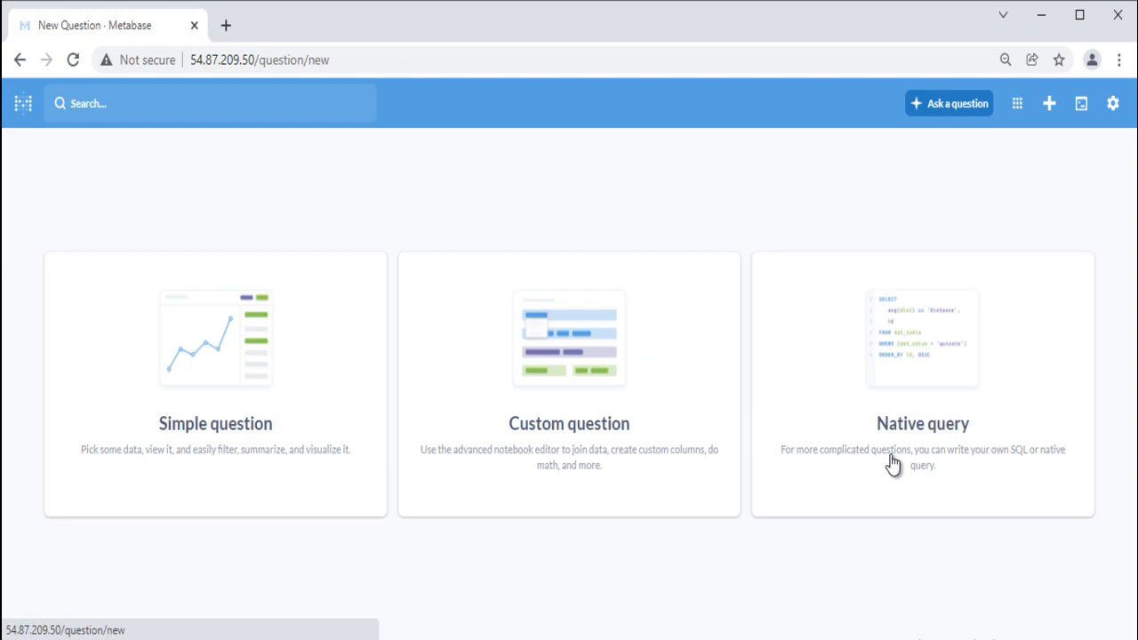
key(Tab)
key(Return)
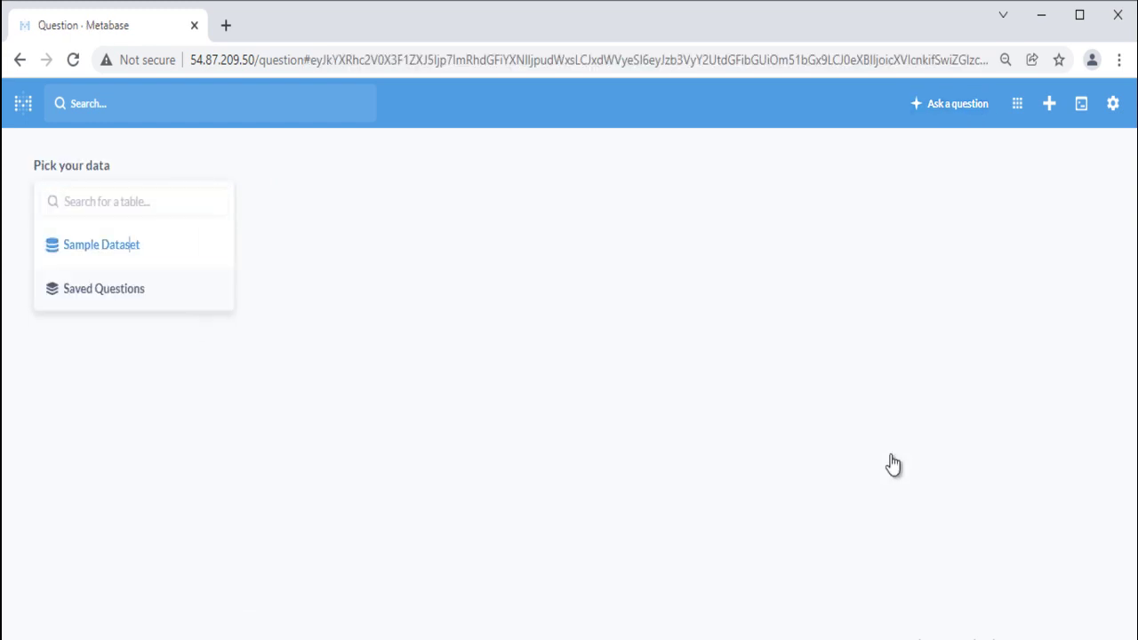
key(Return)
key(Down)
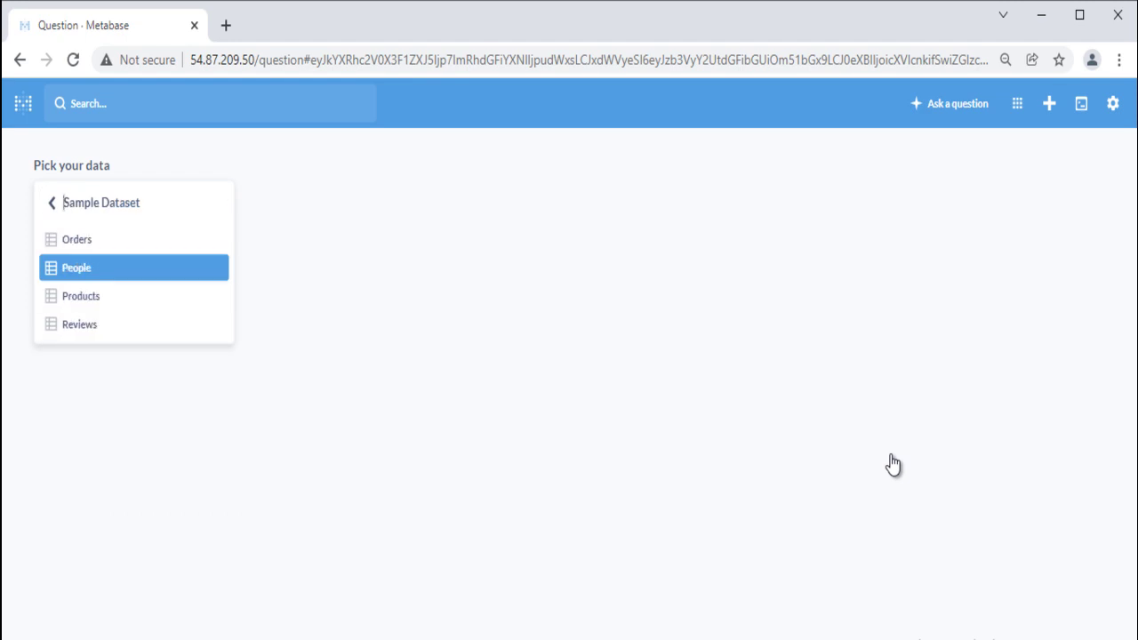
key(Return)
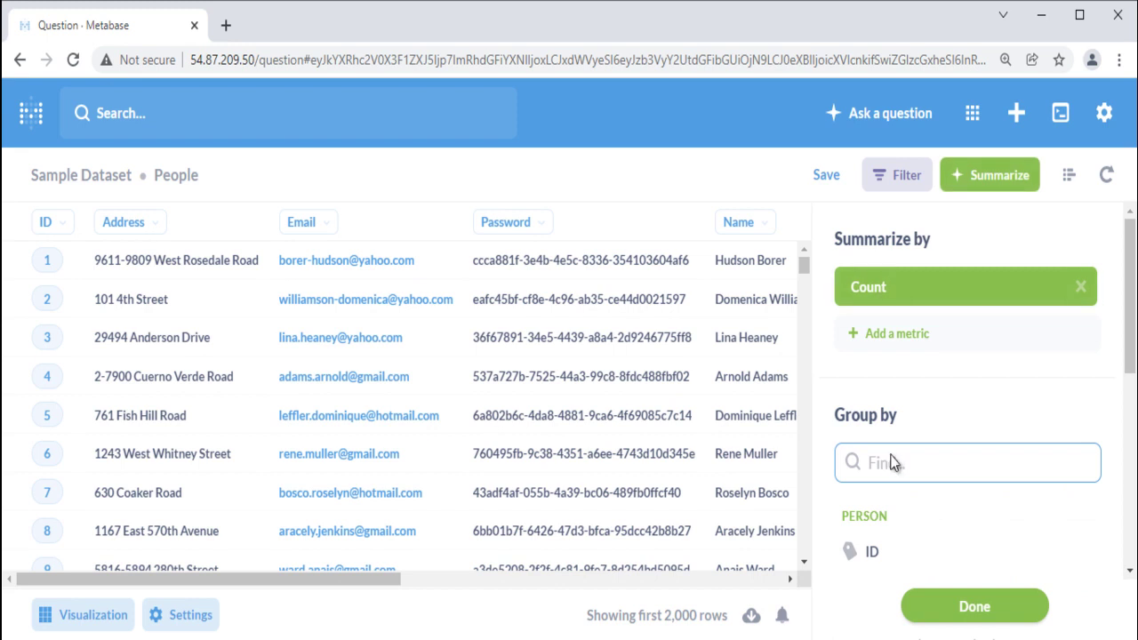
Group the People count by Source, removing and re-adding the grouping
scroll(893, 463, down, 3)
scroll(893, 458, down, 3)
click(893, 458)
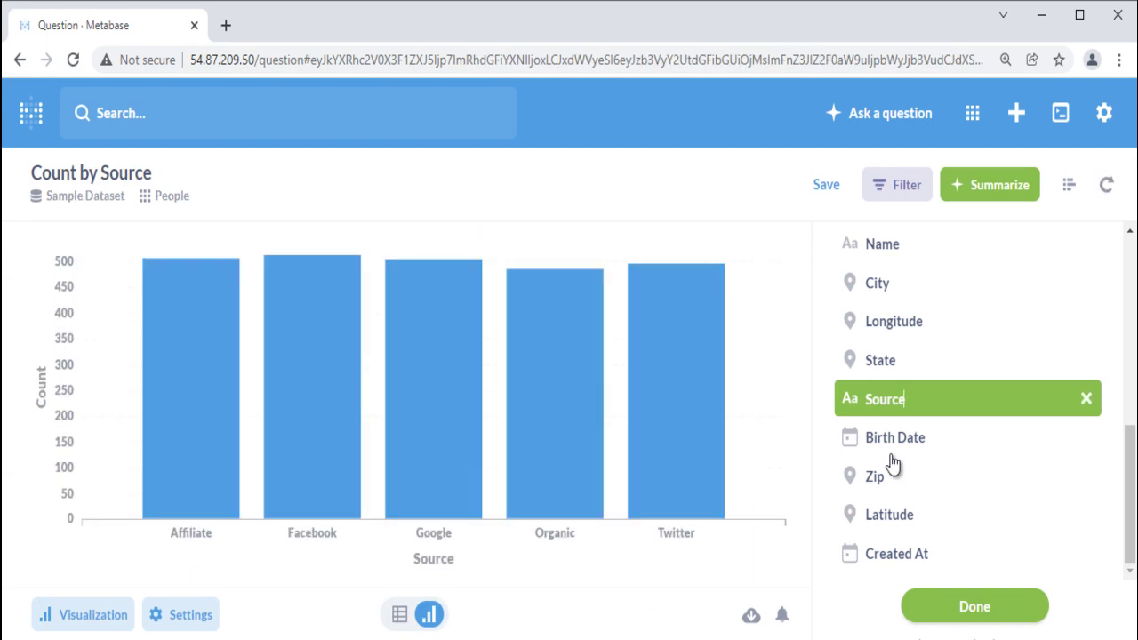
click(1087, 399)
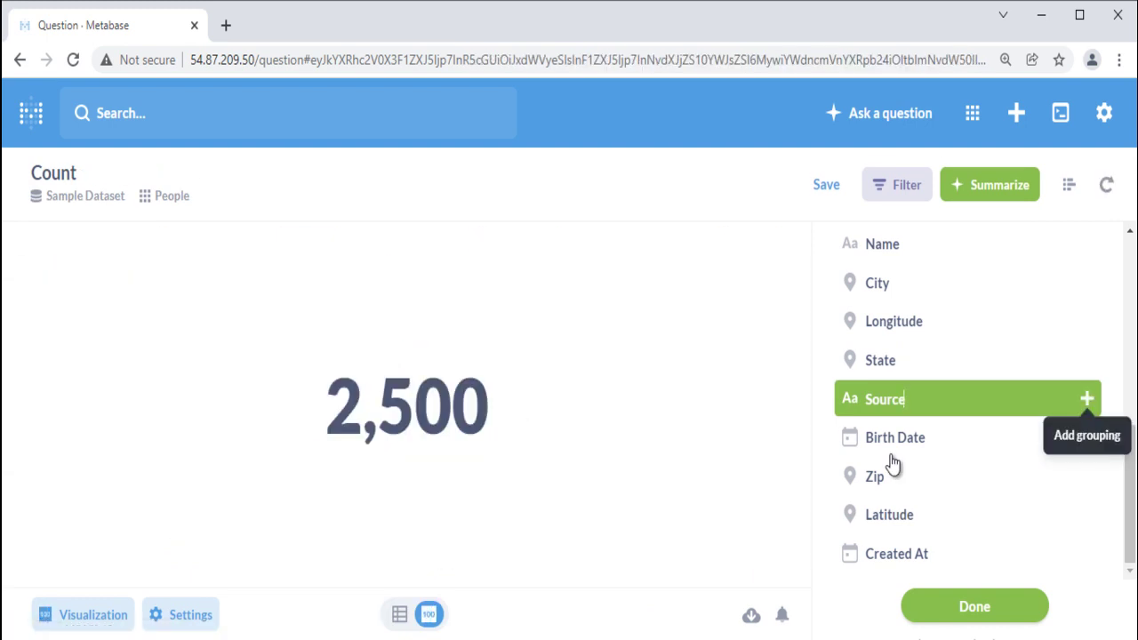
click(1087, 398)
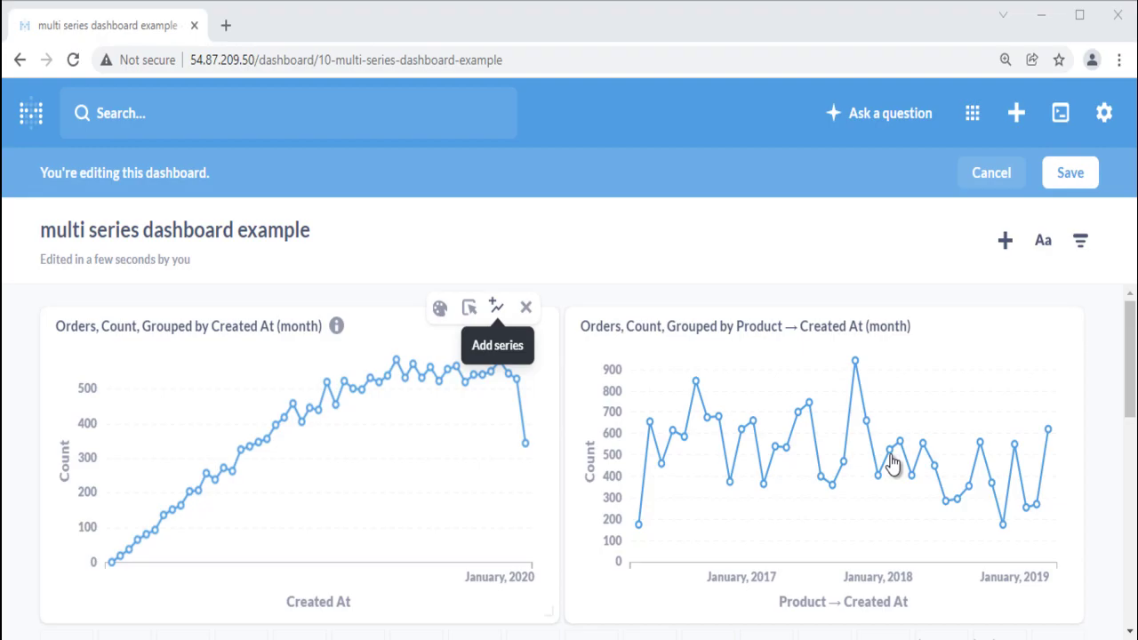
Drop the User-created series from the line chart and review its visualization settings
click(496, 307)
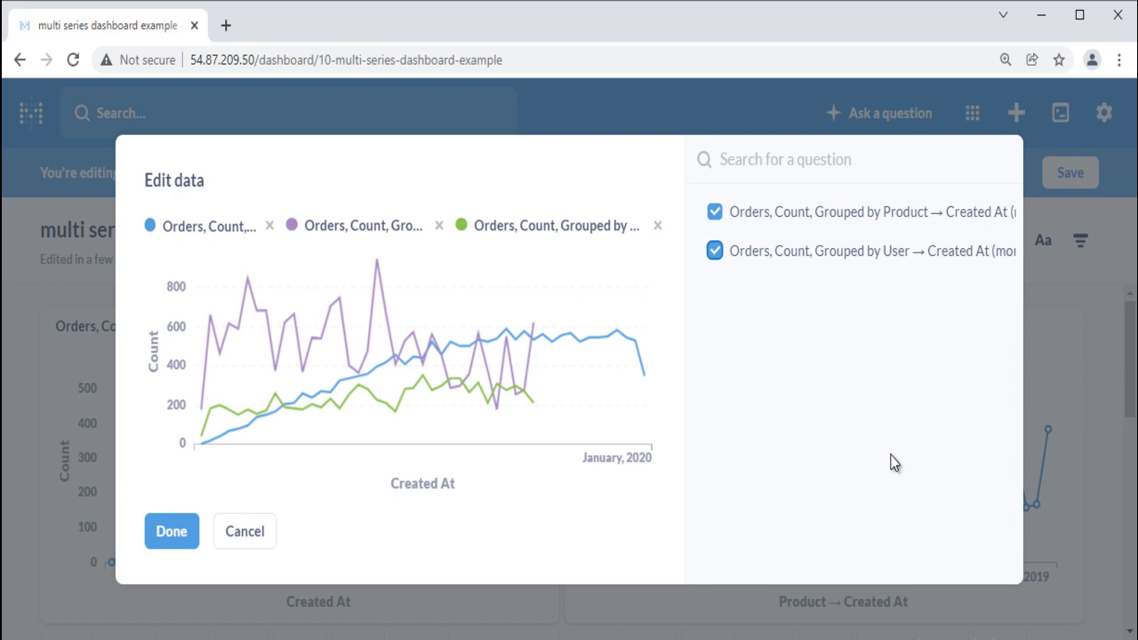
key(space)
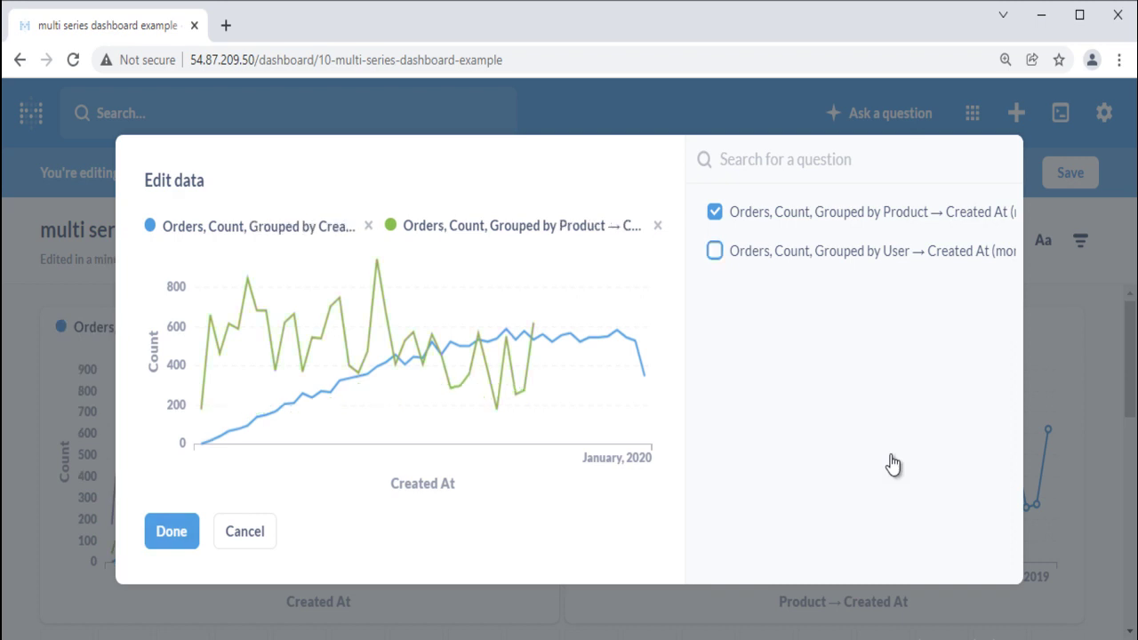
key(Escape)
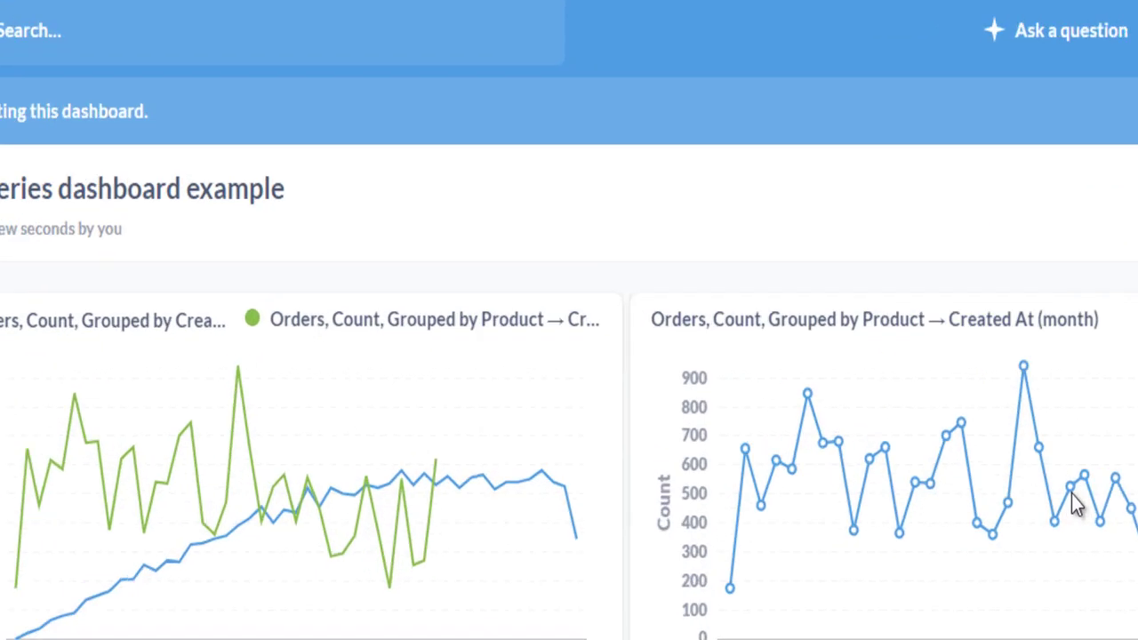
mouse_move(440, 308)
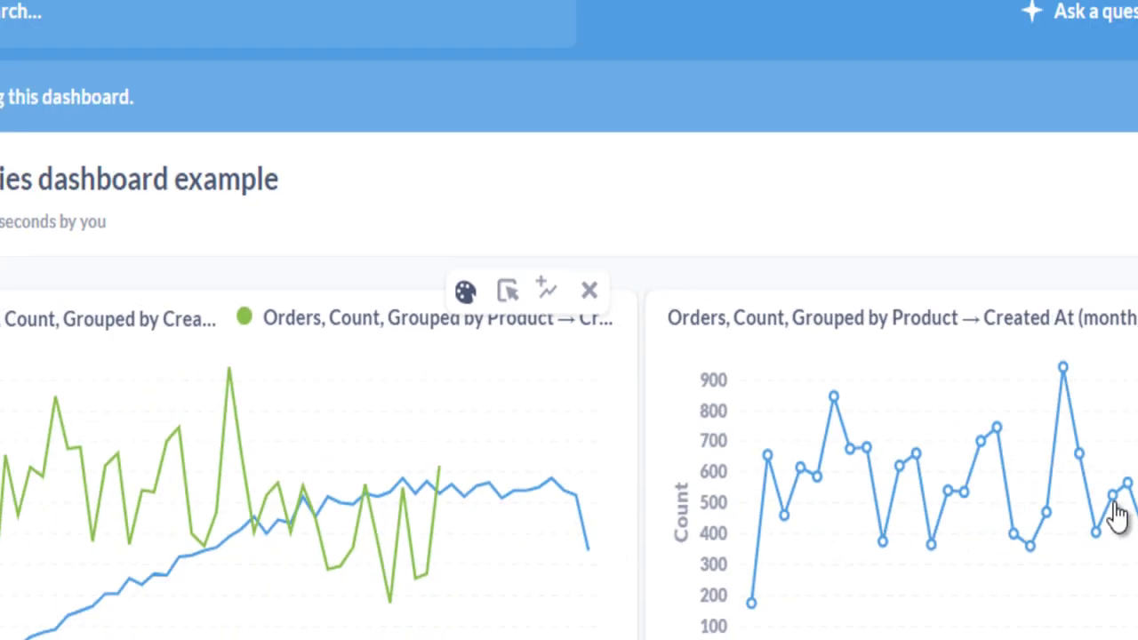
click(552, 236)
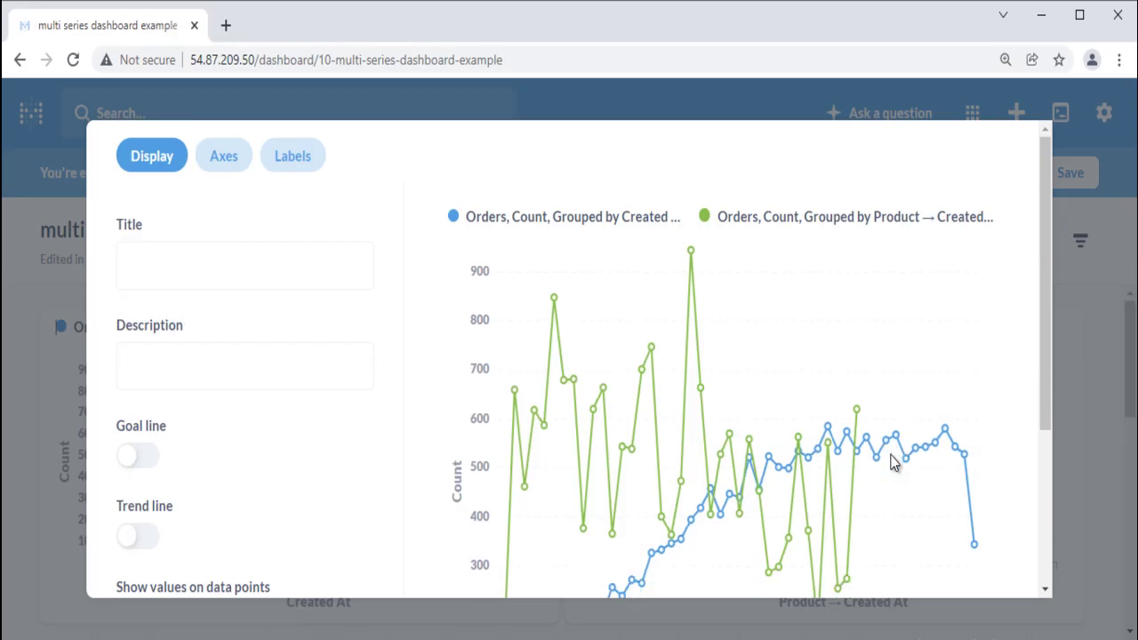
scroll(894, 462, down, 3)
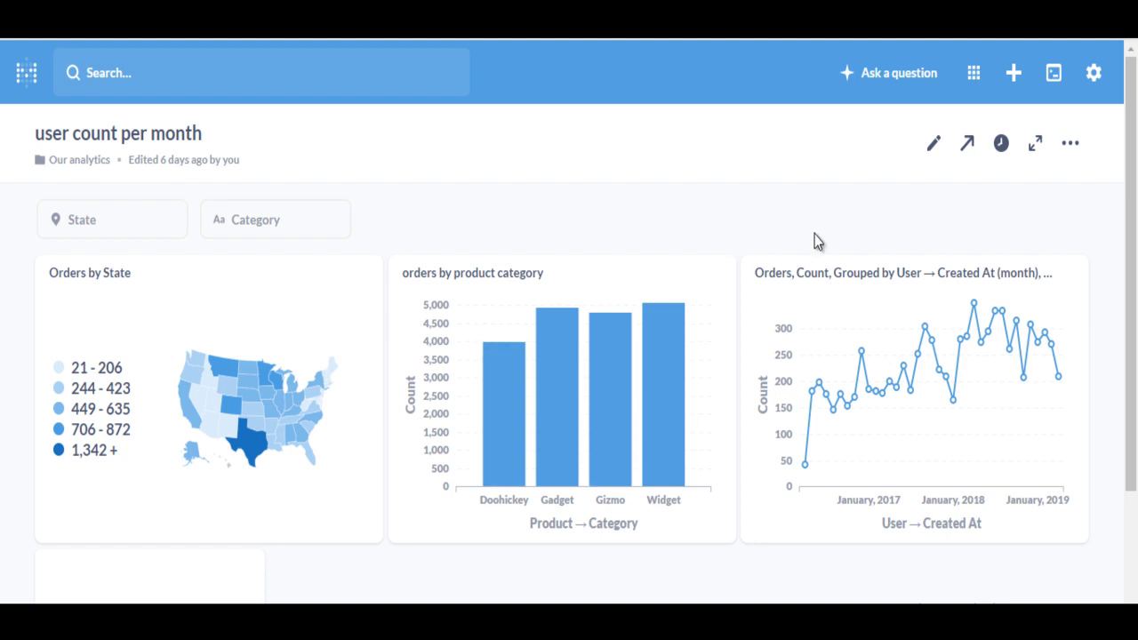
Start a dashboard subscription and follow its link to the email server settings
click(964, 149)
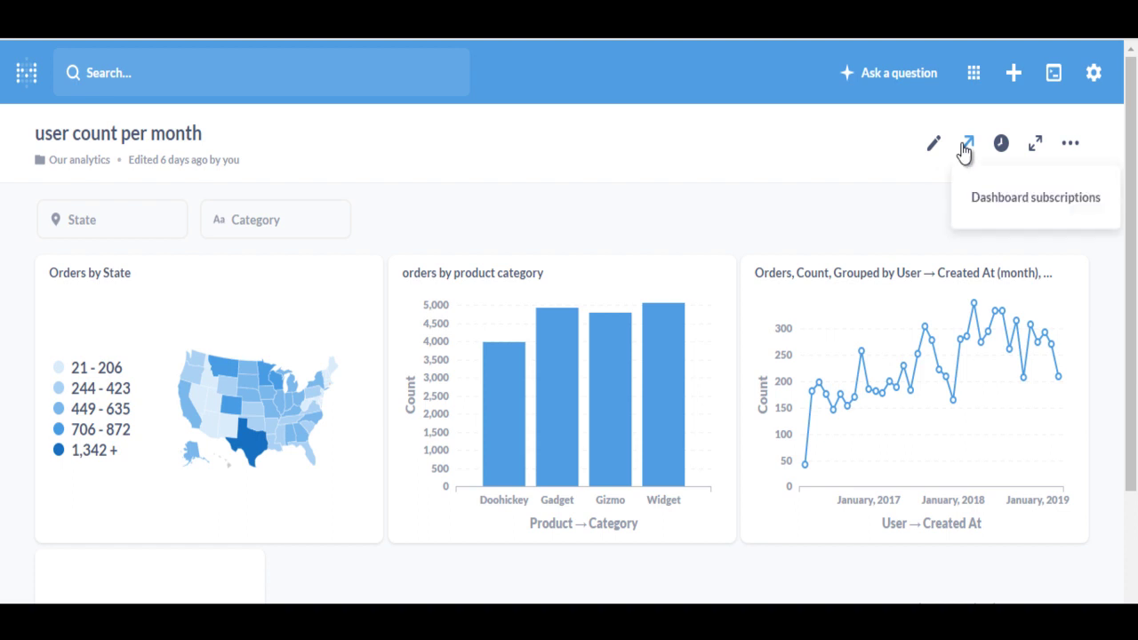
click(1016, 202)
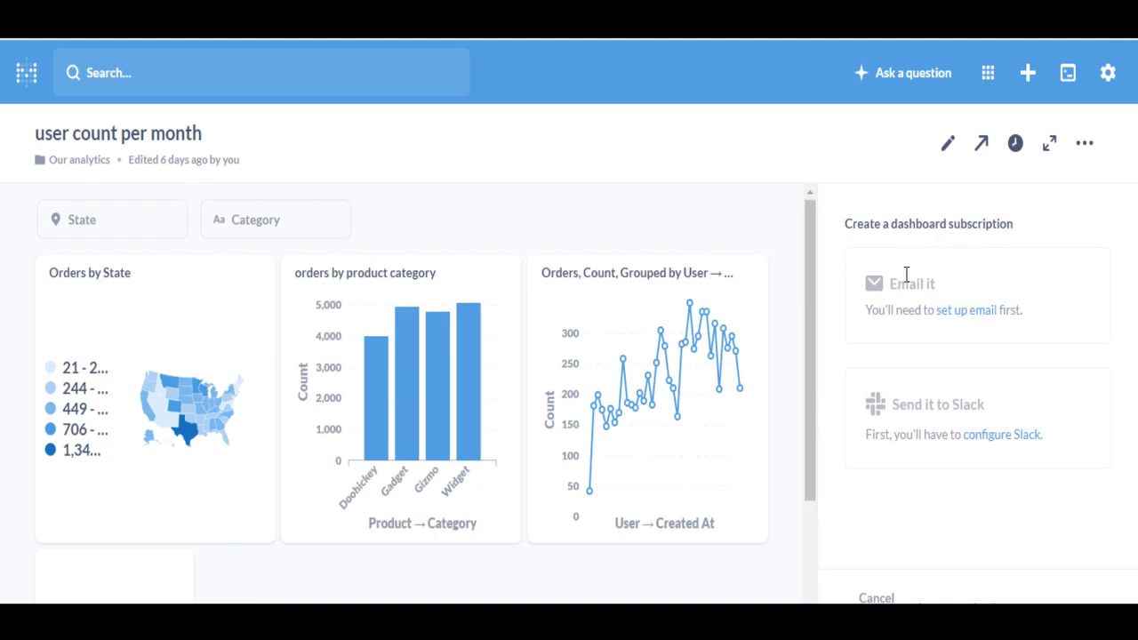
click(968, 316)
scroll(865, 498, down, 3)
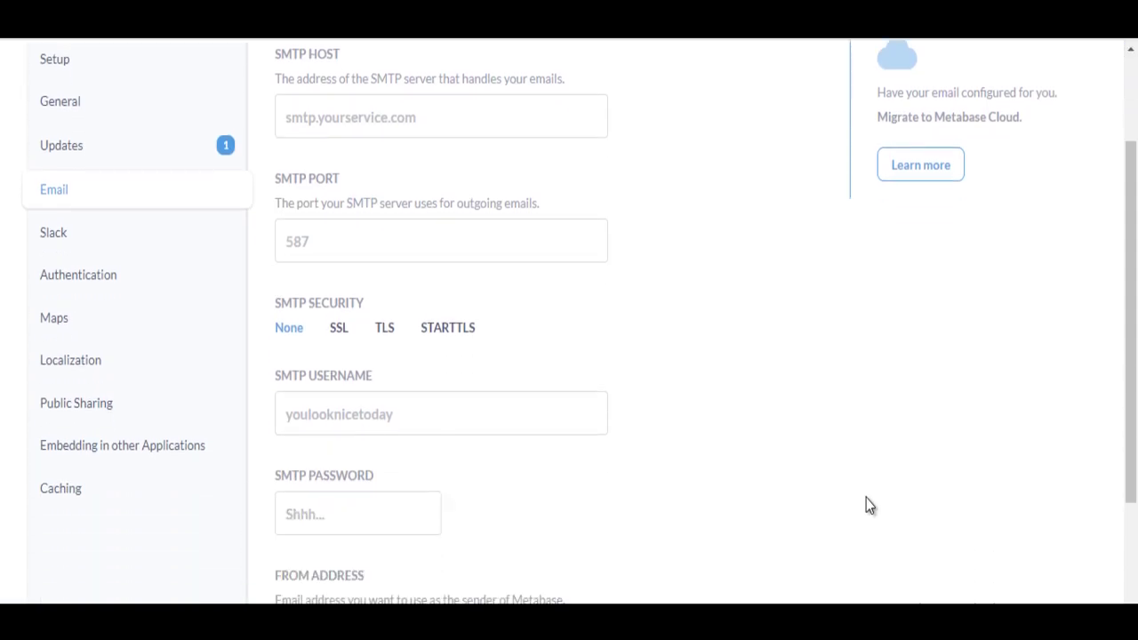
scroll(867, 498, up, 2)
scroll(867, 498, down, 4)
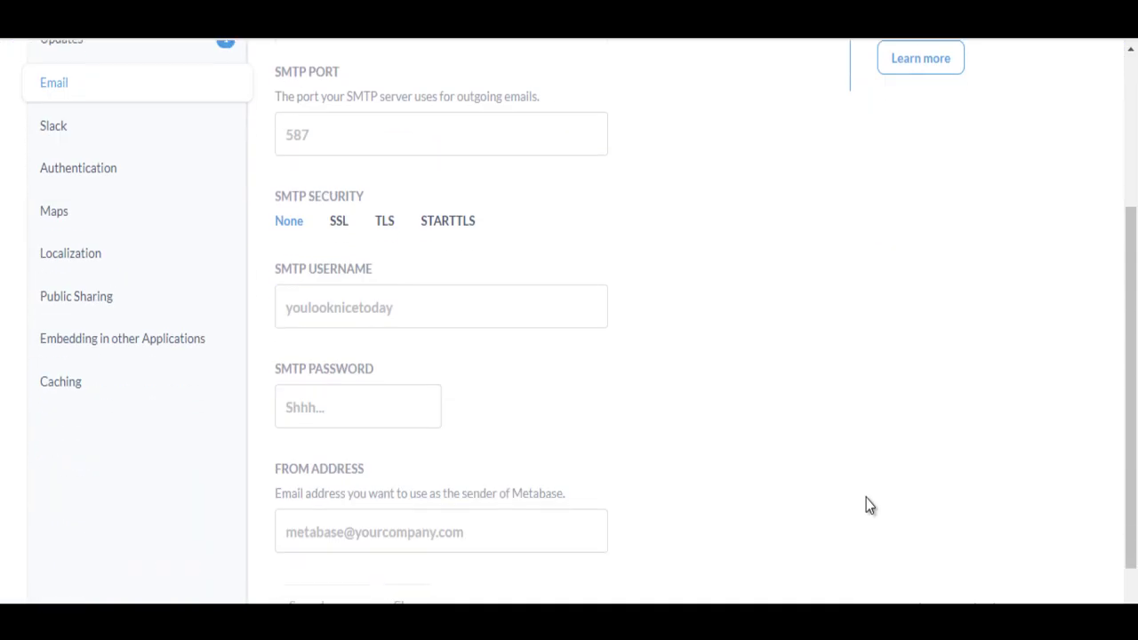
scroll(866, 497, down, 2)
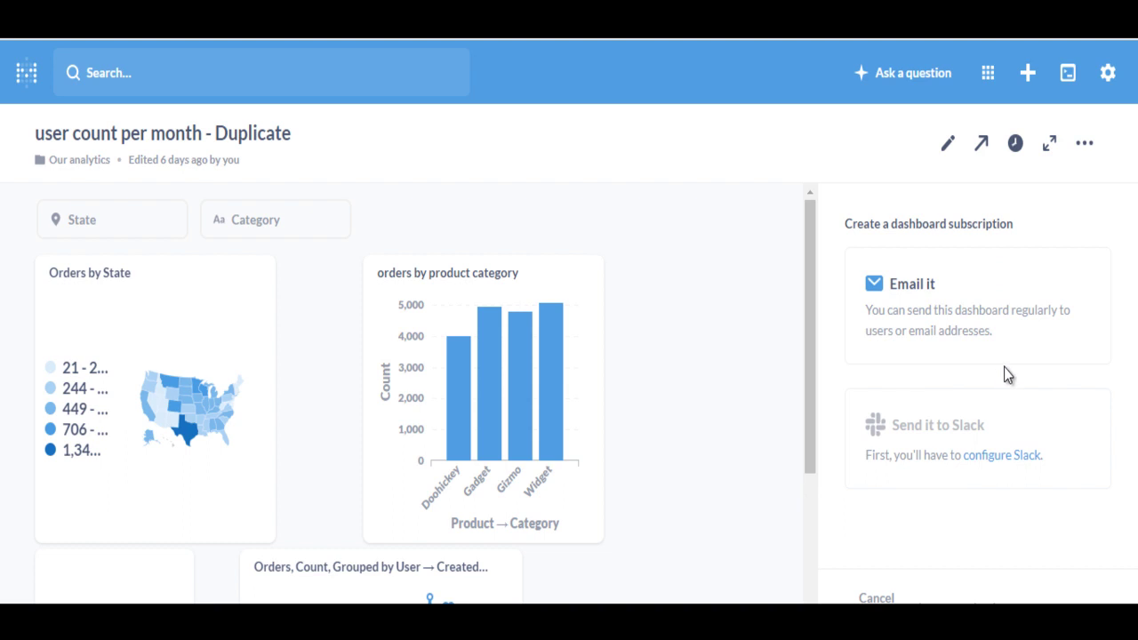
Set the dashboard email subscription to one recipient, sent hourly, with results attached
click(949, 310)
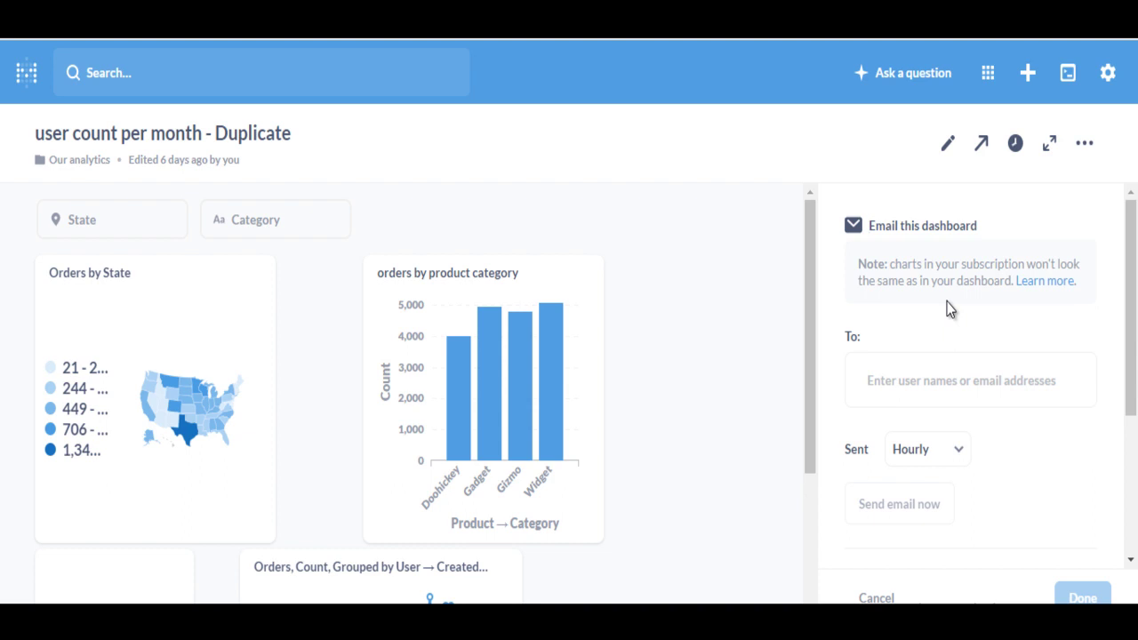
click(866, 381)
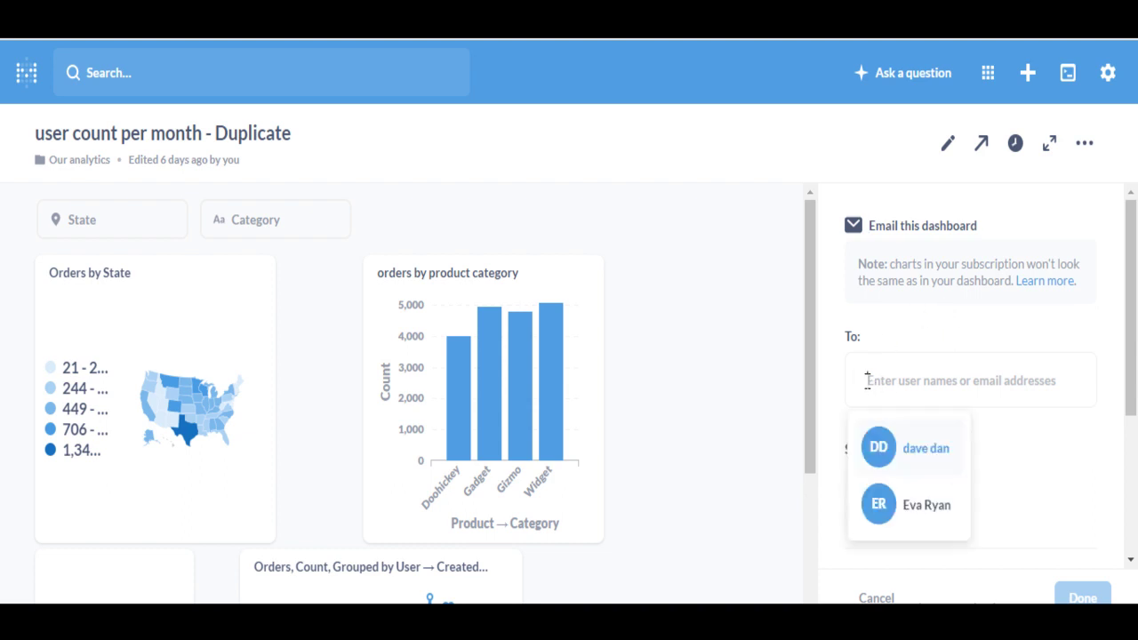
scroll(960, 329, down, 2)
click(960, 327)
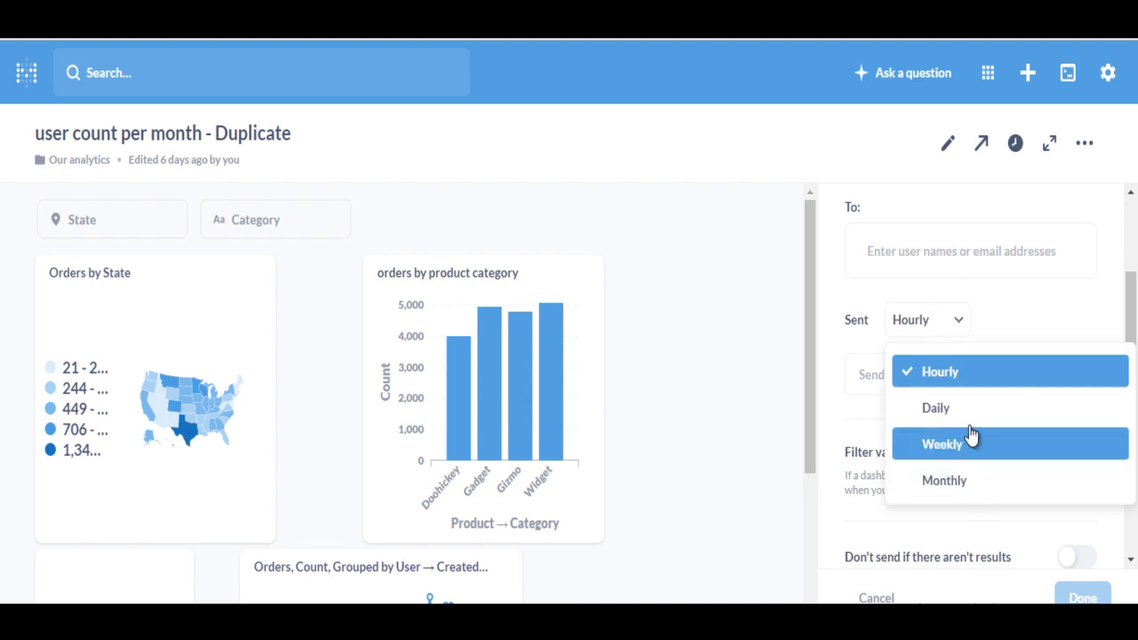
click(916, 302)
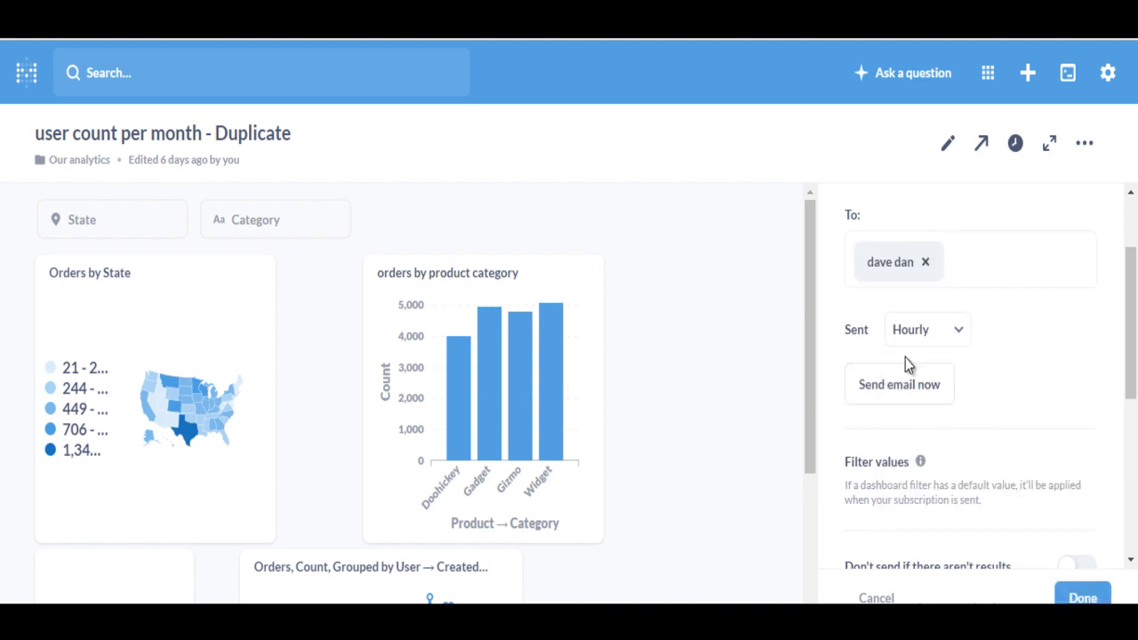
scroll(957, 429, down, 2)
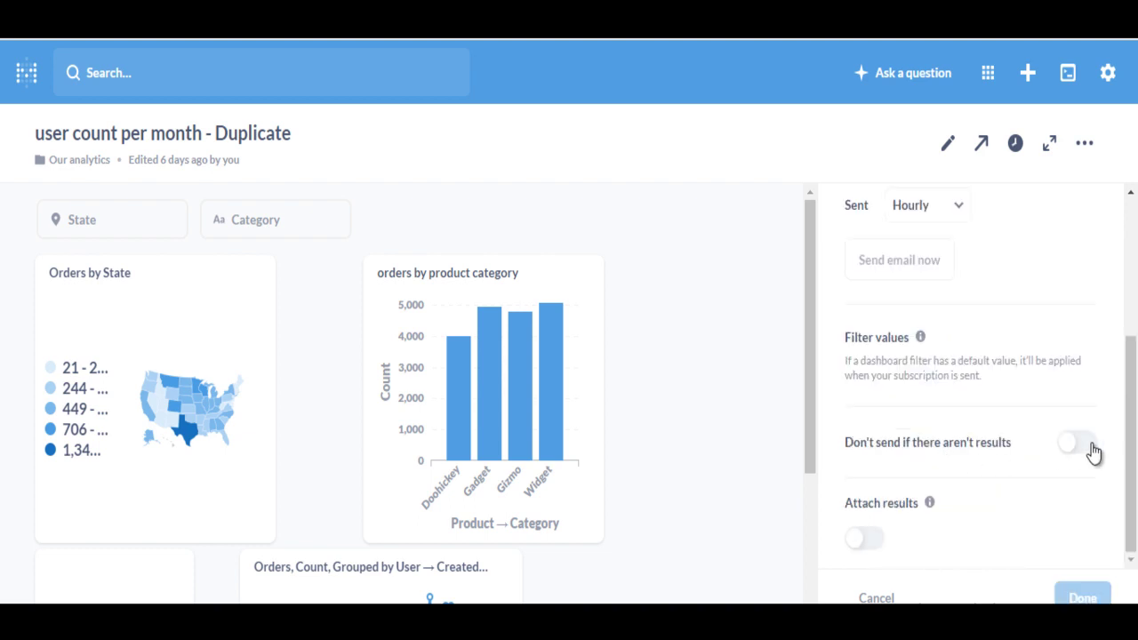
click(864, 537)
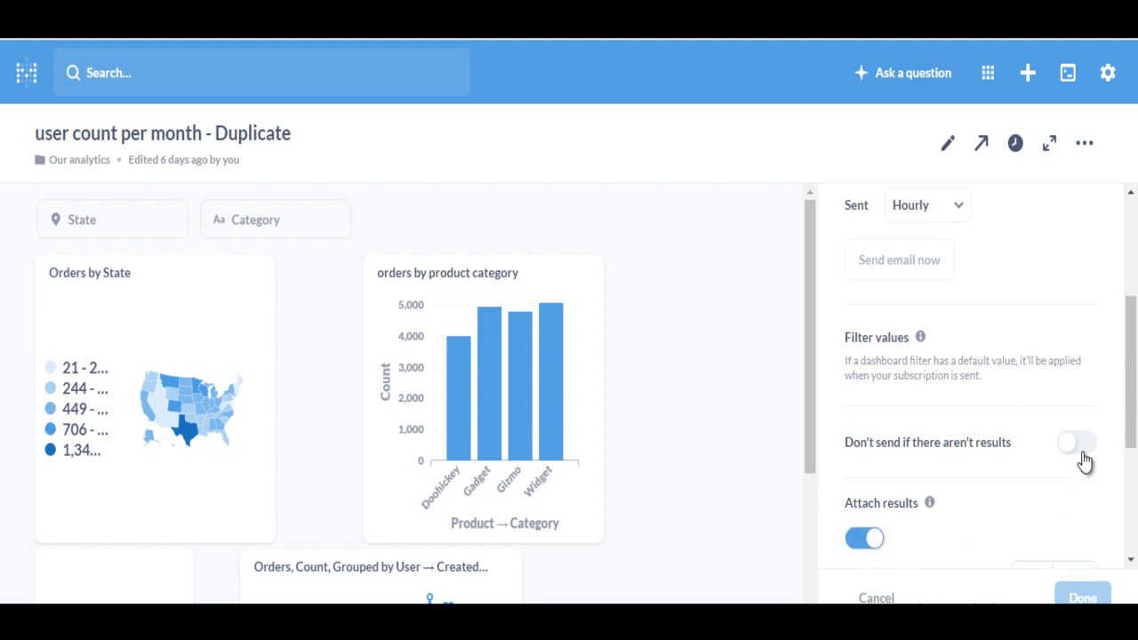
scroll(991, 534, down, 3)
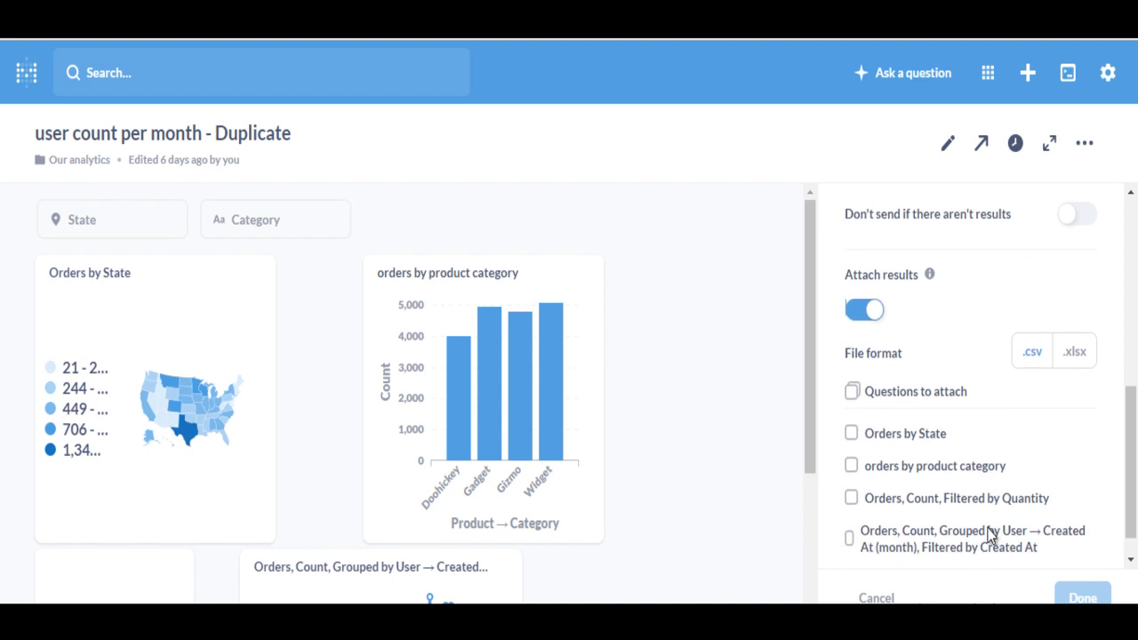
scroll(990, 534, down, 1)
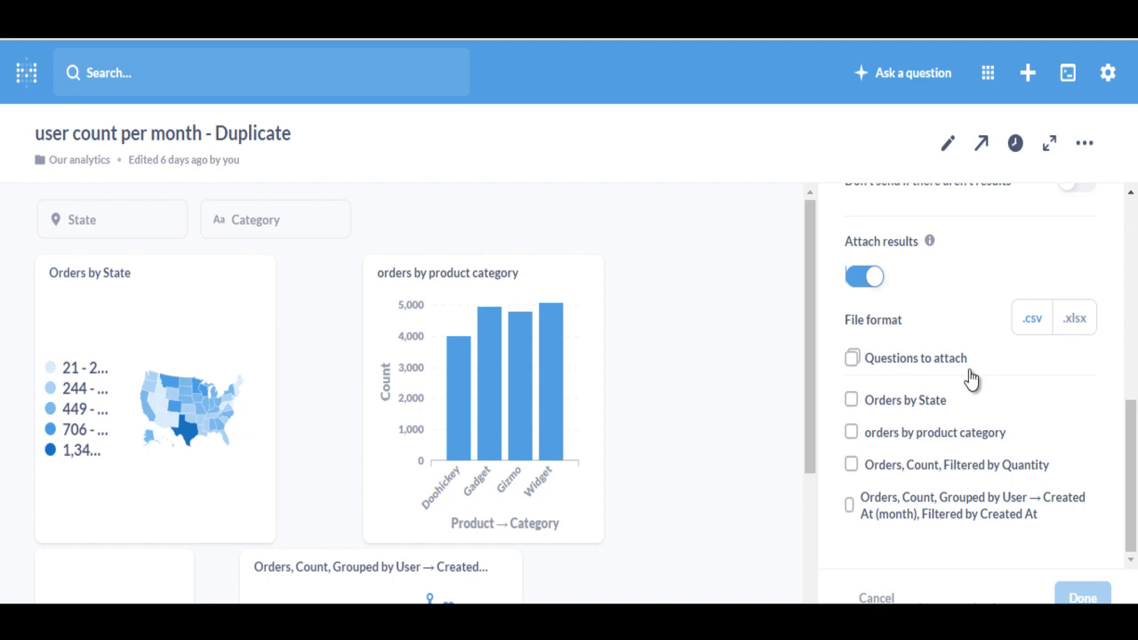
scroll(952, 400, up, 10)
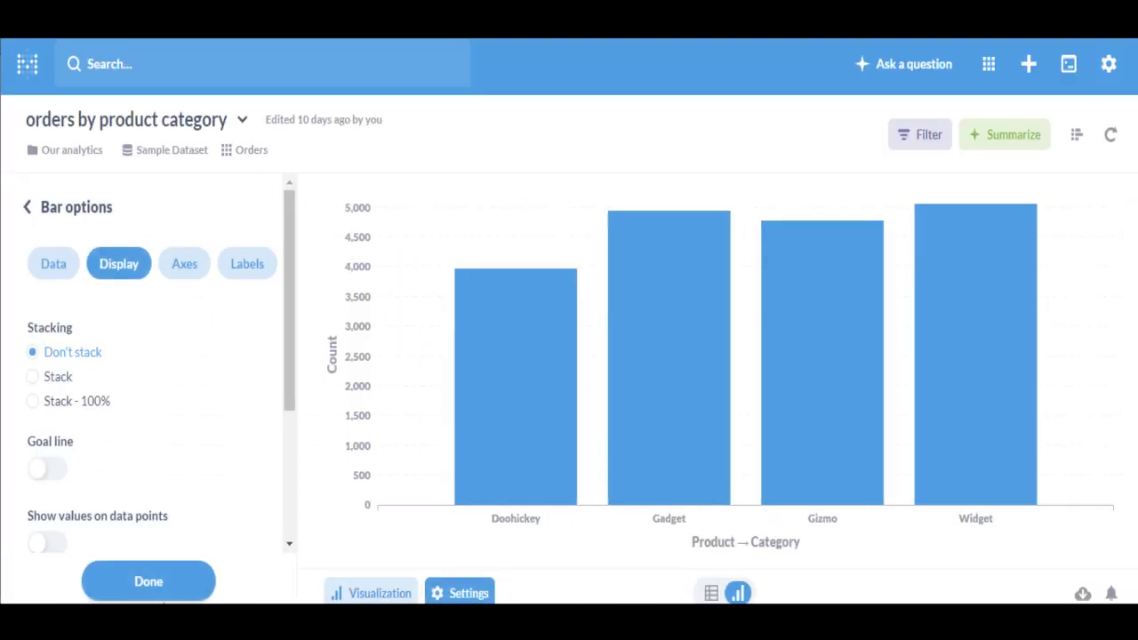
Turn on the bar chart's goal line in Display settings and set its value to 5000
click(73, 352)
scroll(163, 335, down, 3)
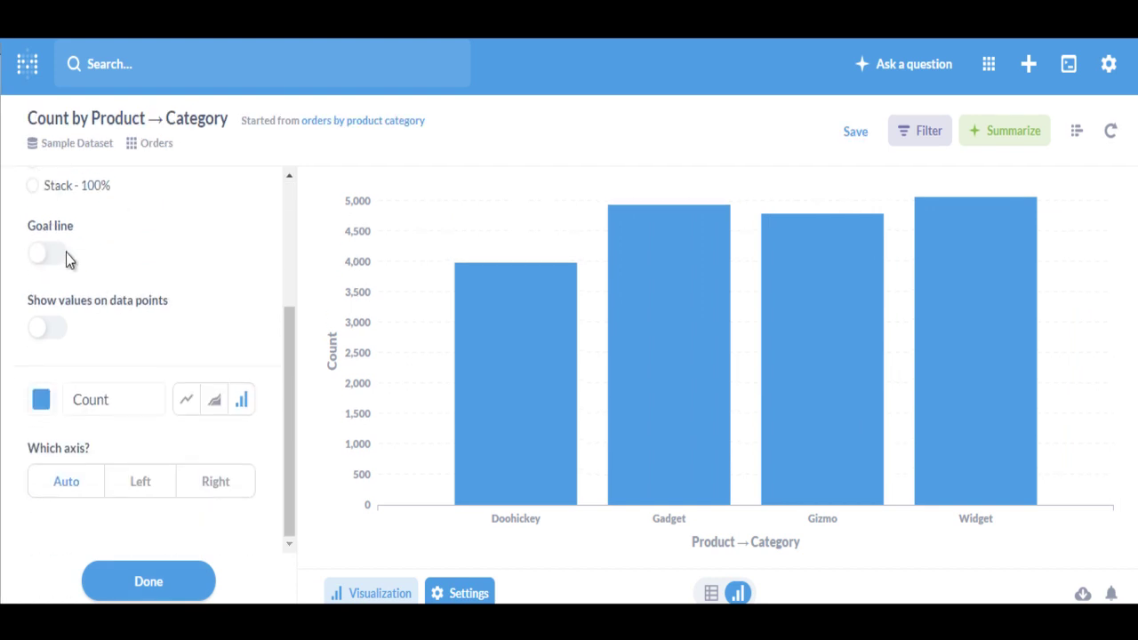
click(57, 256)
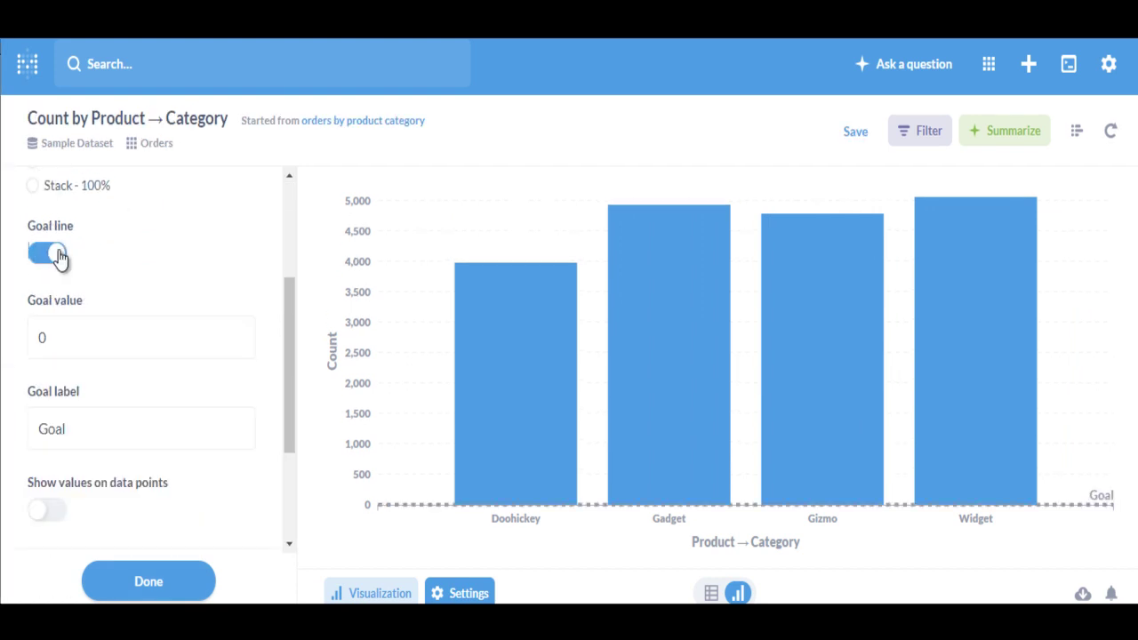
click(81, 339)
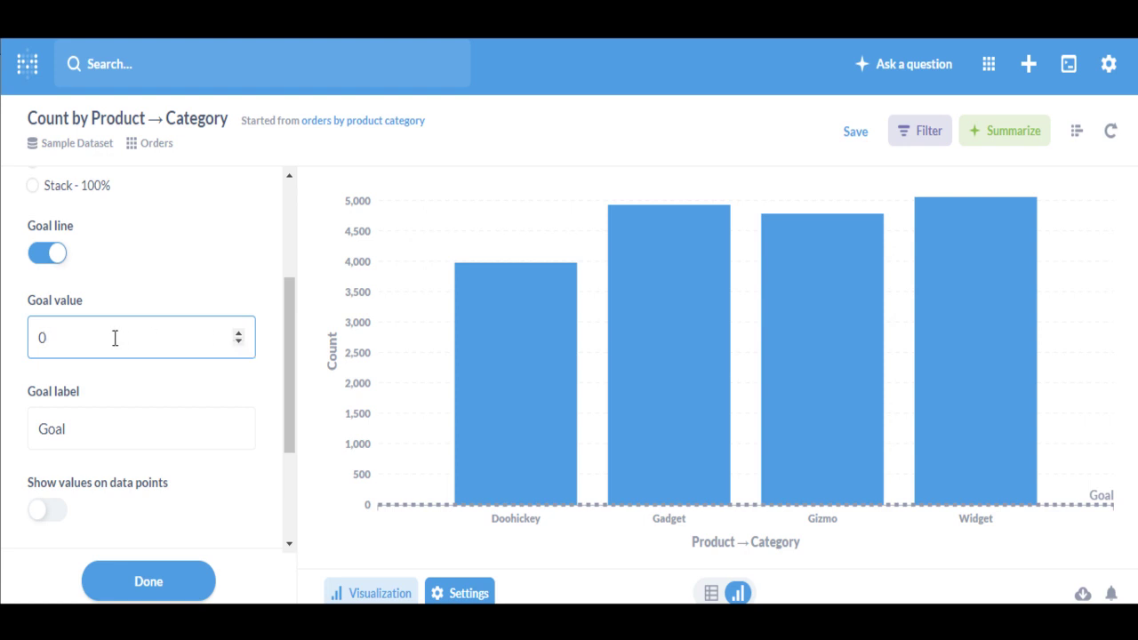
drag(92, 339, 2, 330)
text(5000)
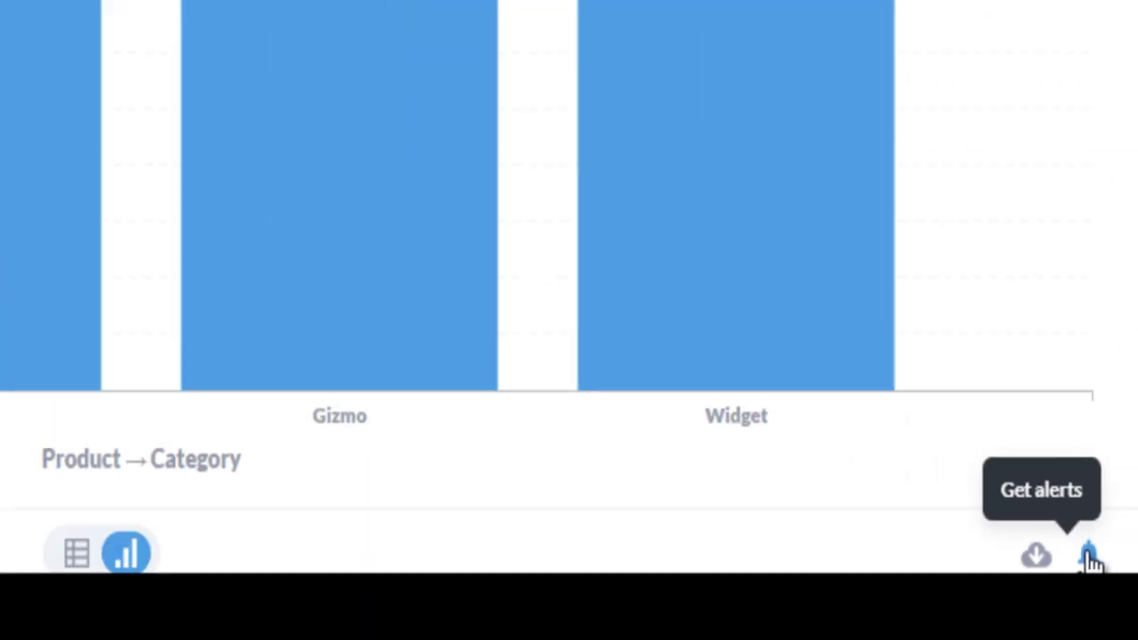
Save an emailed alert for the first time bars exceed the goal line, checked daily at 12:00 AM
click(1089, 558)
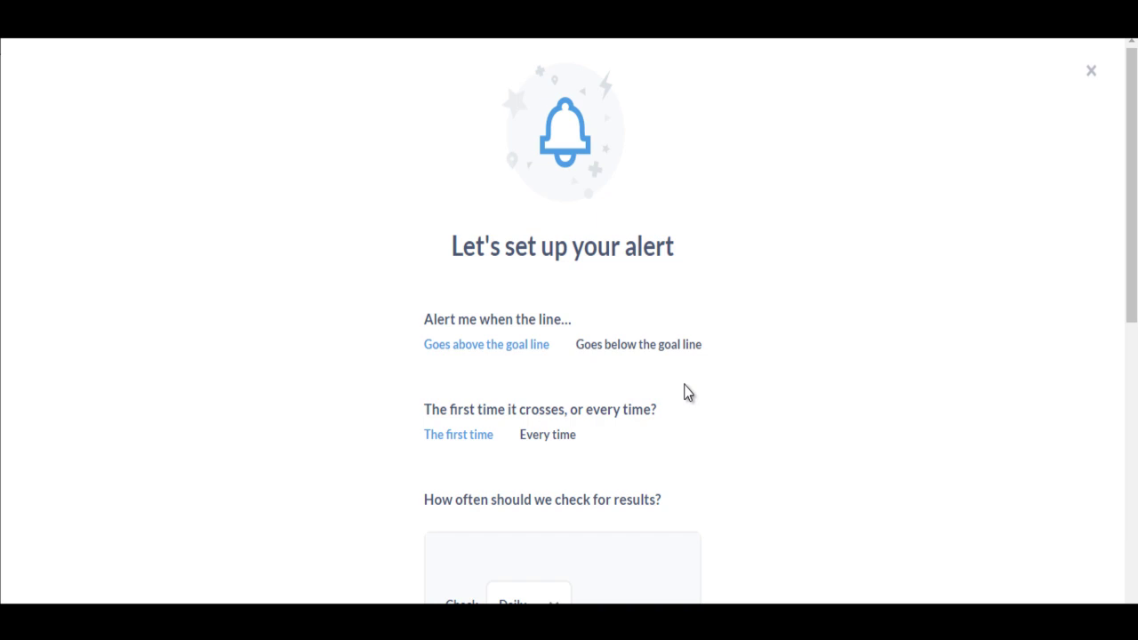
scroll(688, 392, down, 3)
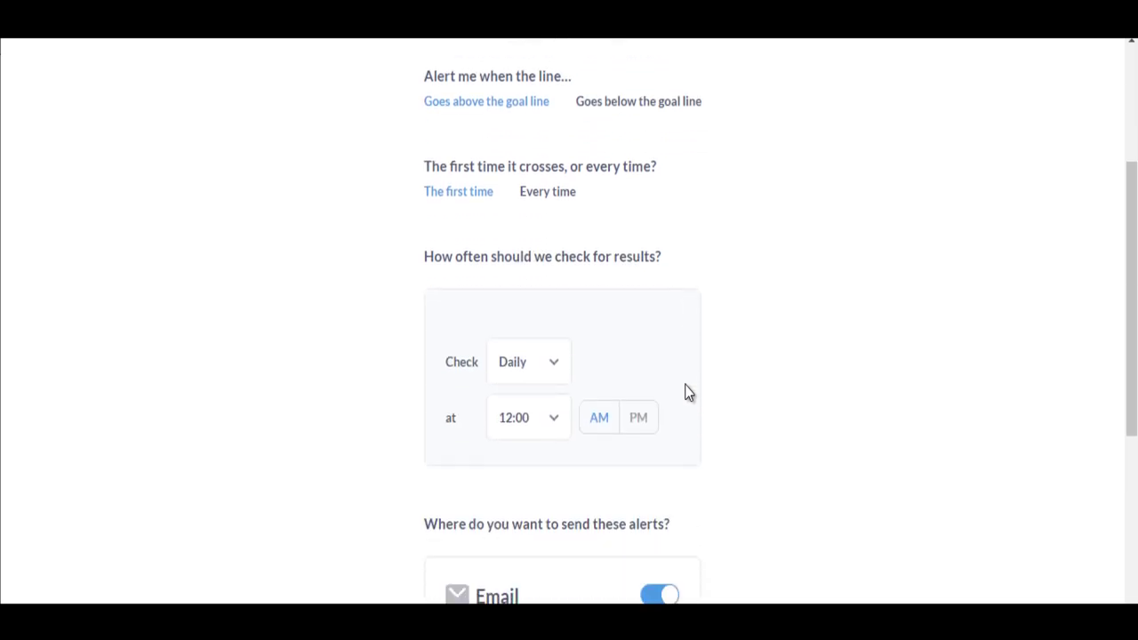
scroll(688, 392, down, 4)
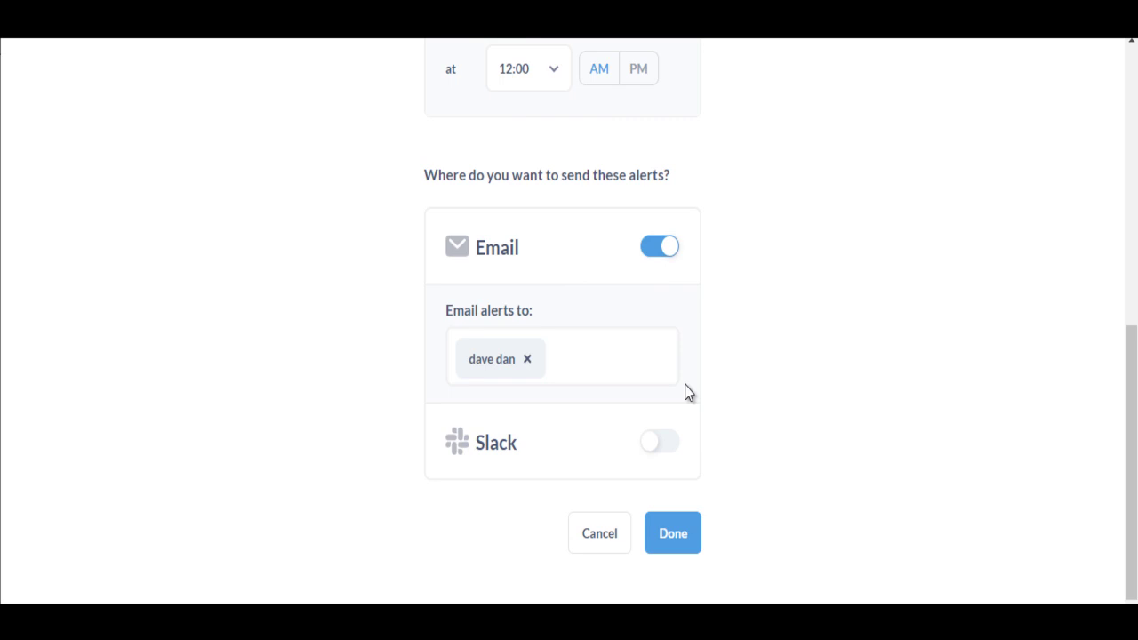
click(666, 543)
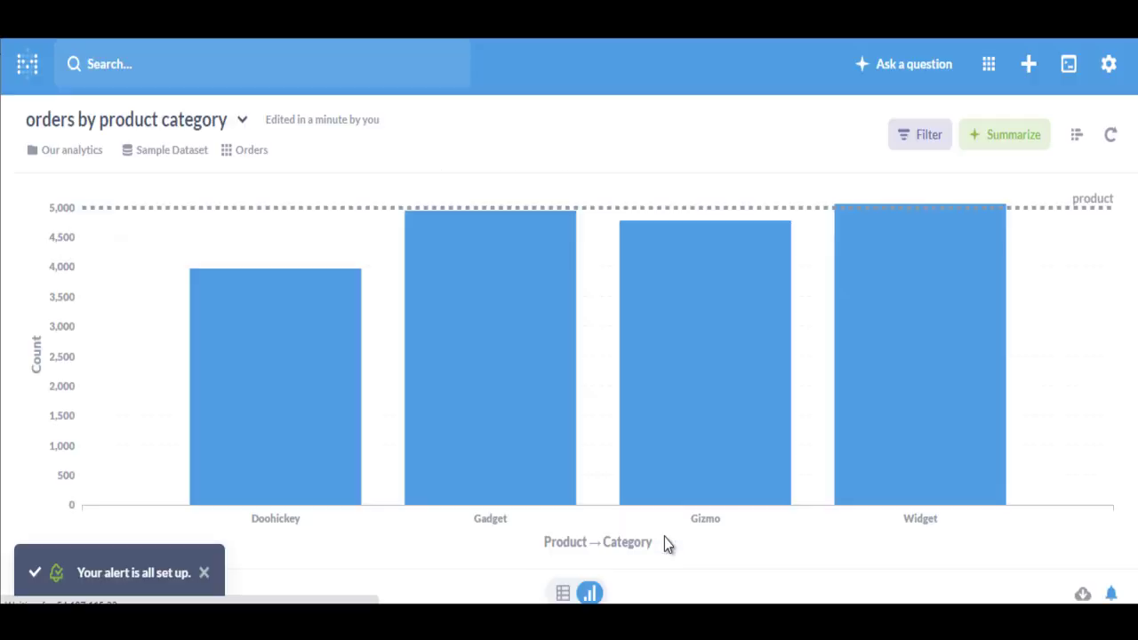